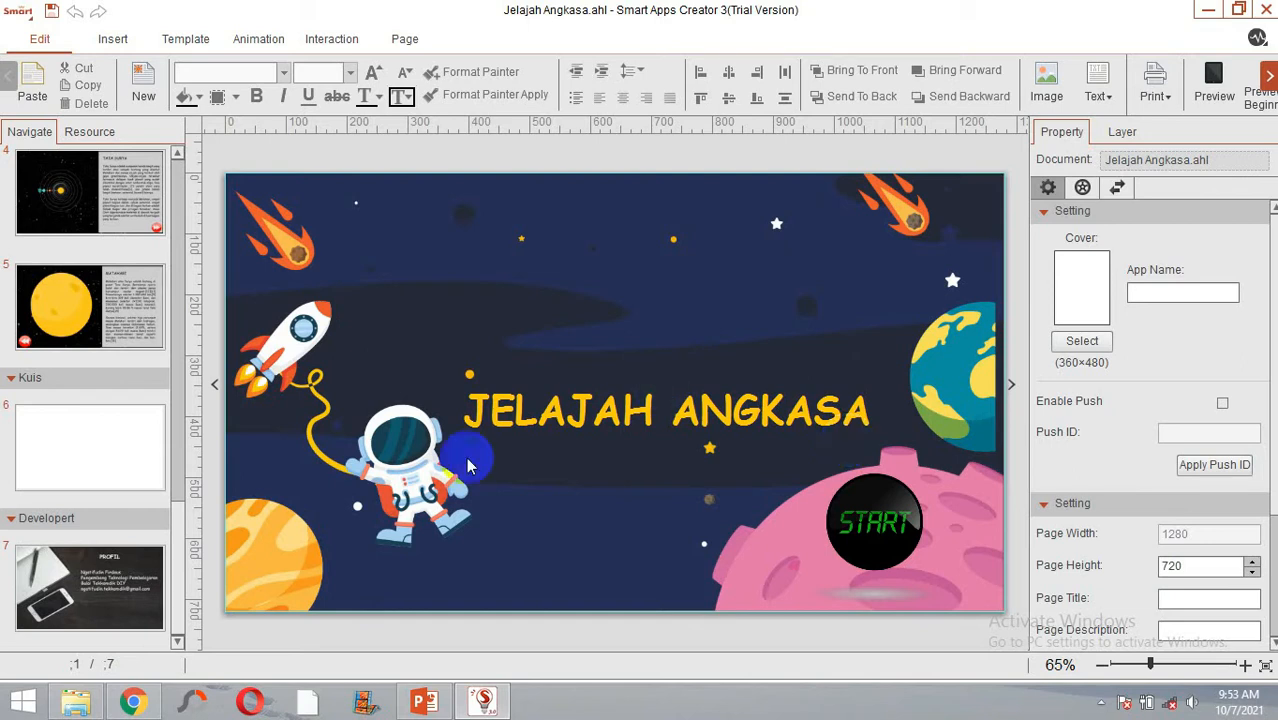
Step: Add three new blank pages to the Kuis section, starting from its existing blank page 6
left_click(100, 460)
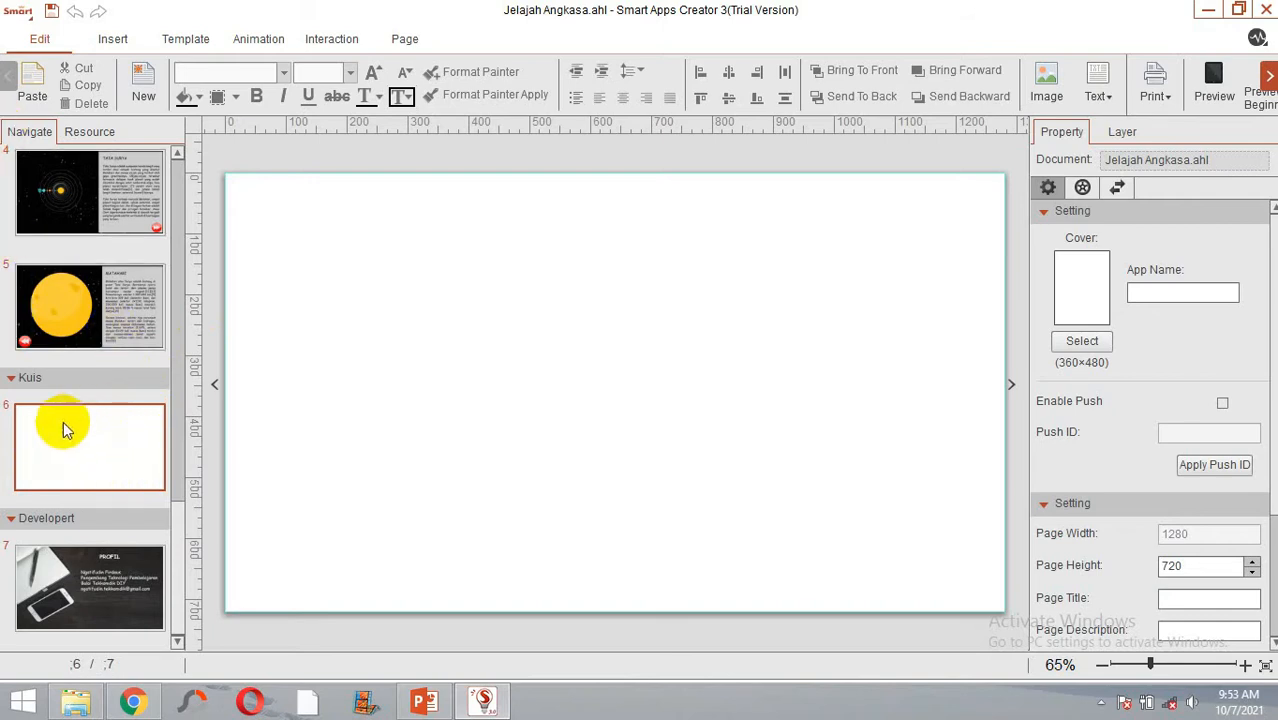
right_click(75, 438)
left_click(130, 455)
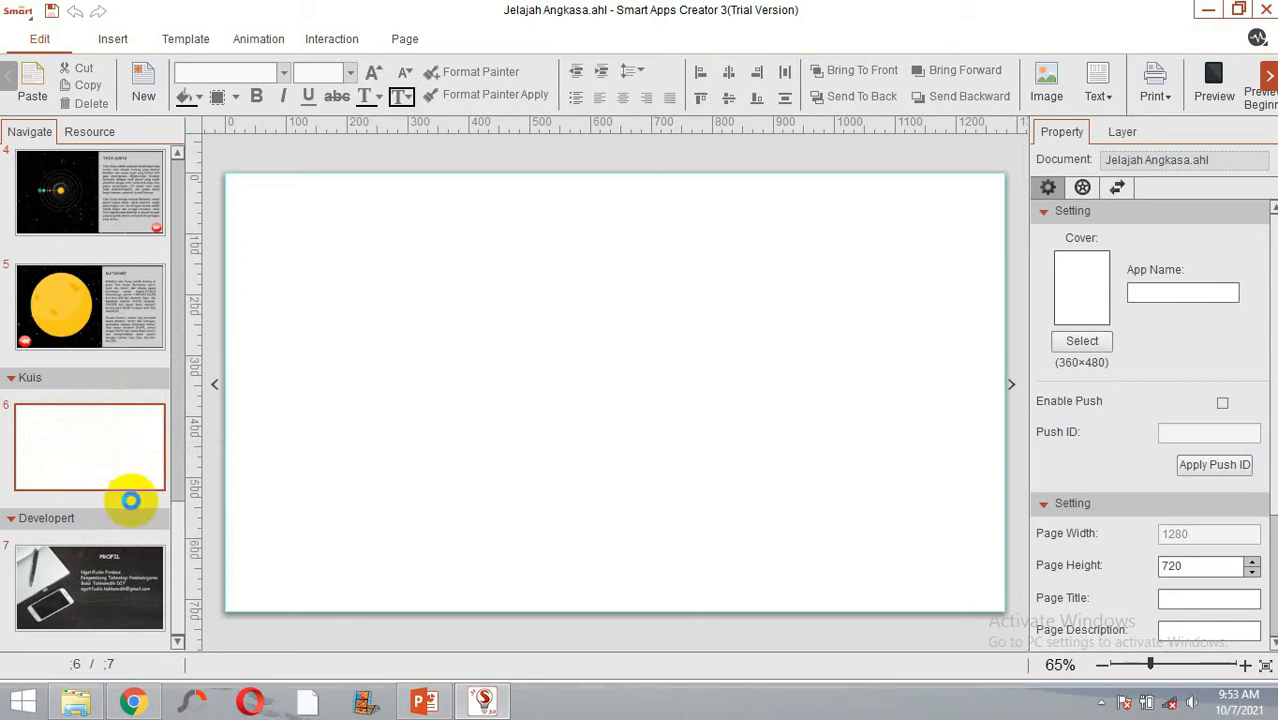
left_click(121, 467)
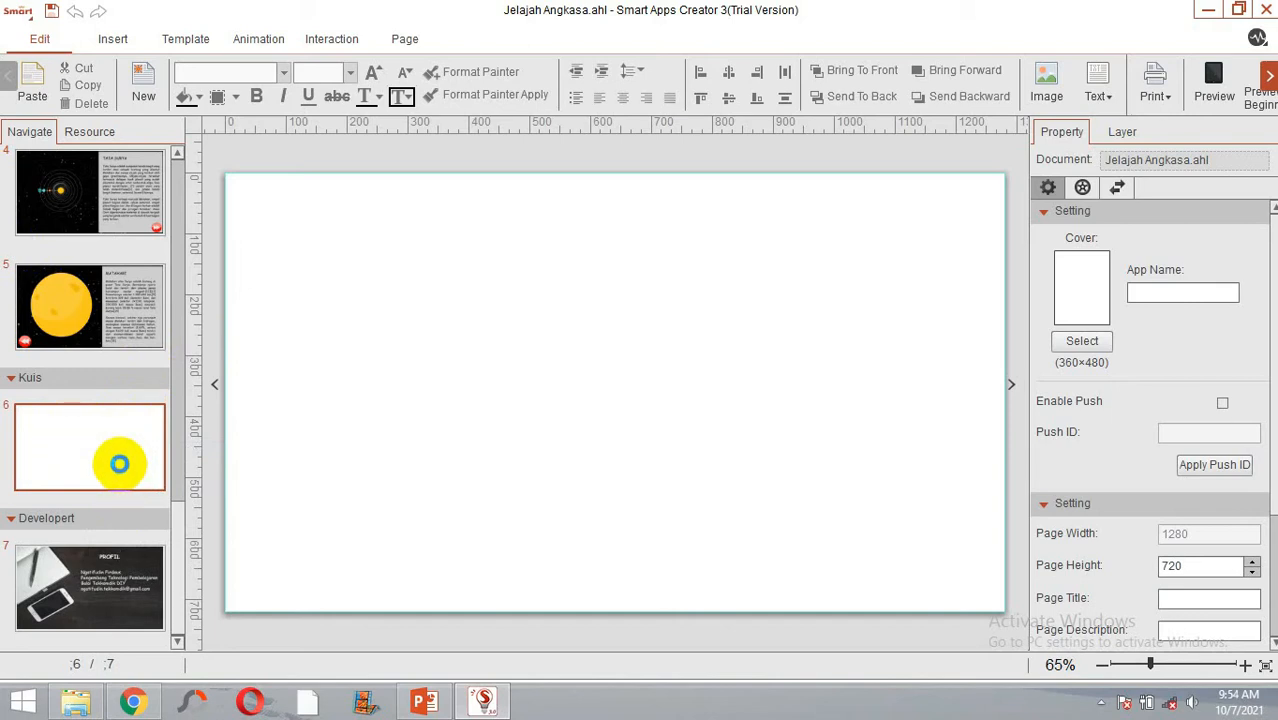
key("Return")
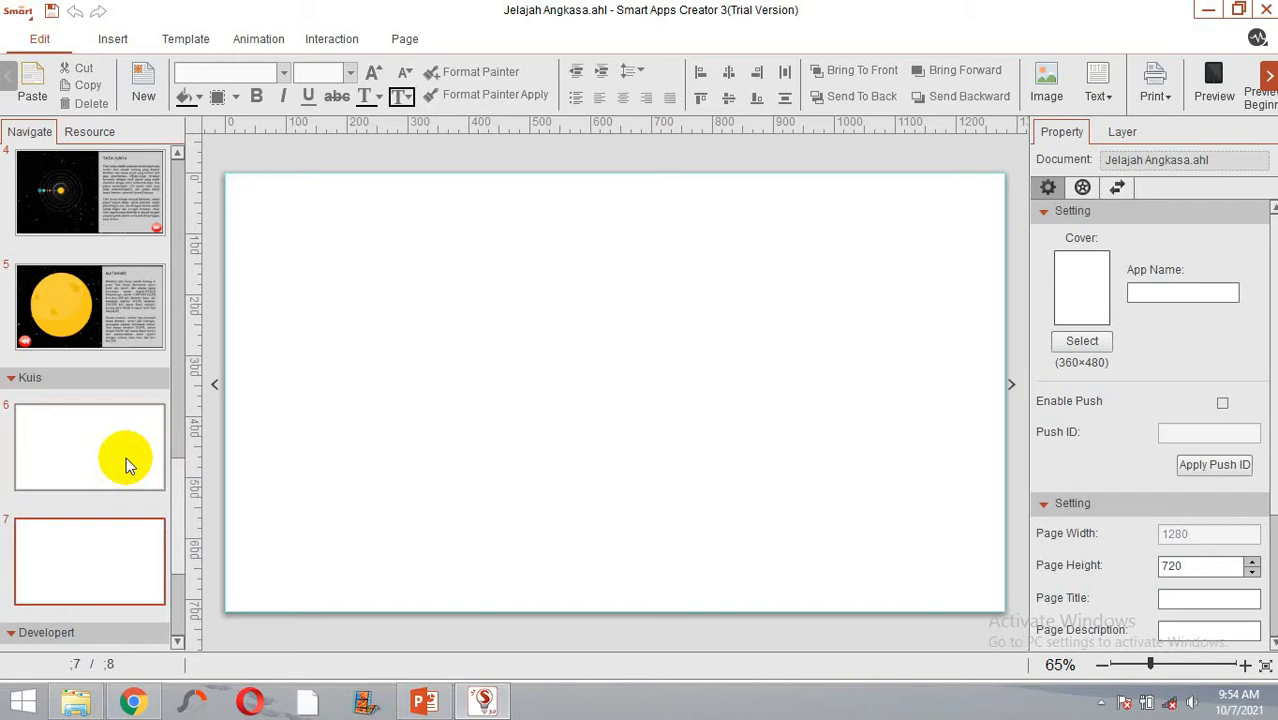
right_click(126, 457)
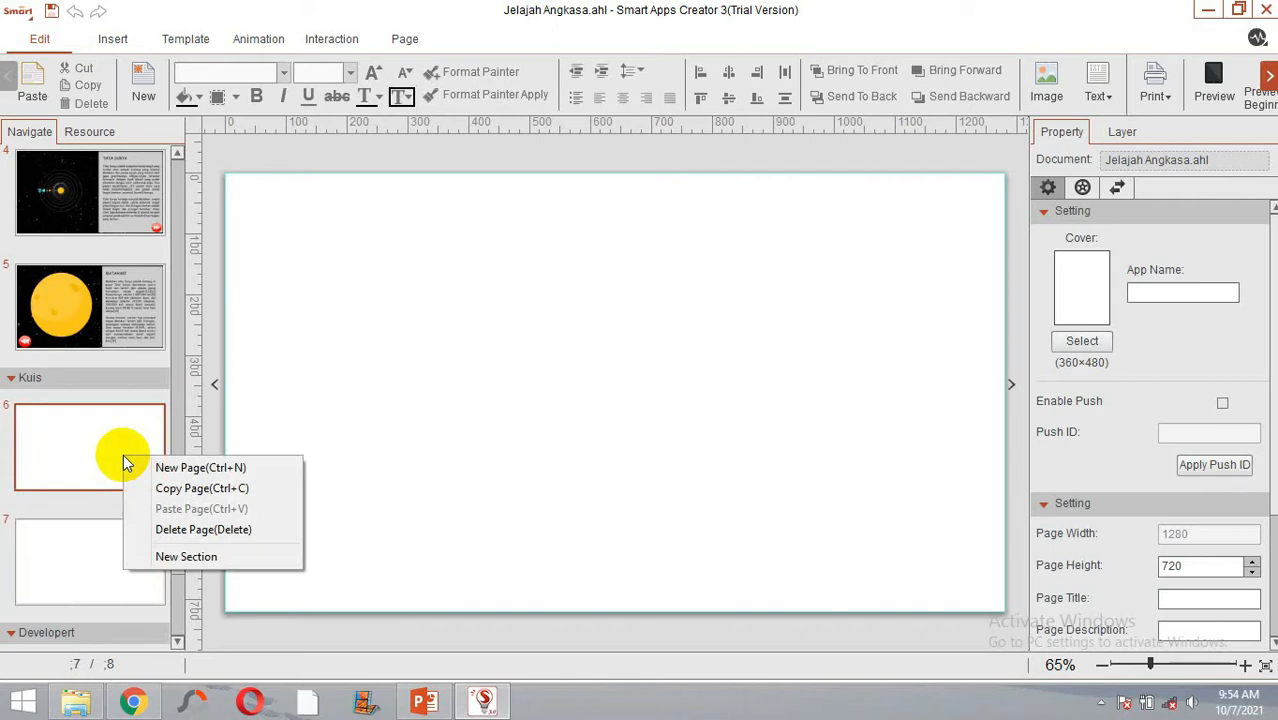
left_click(130, 465)
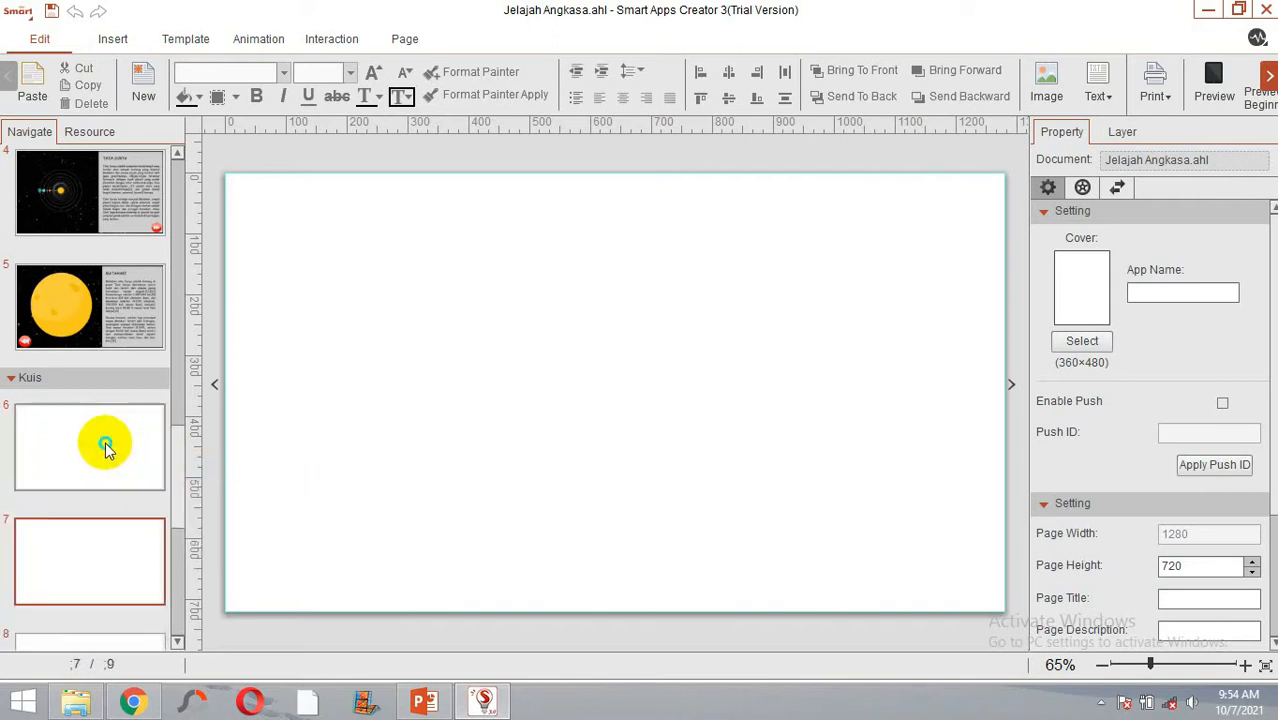
right_click(105, 445)
left_click(160, 455)
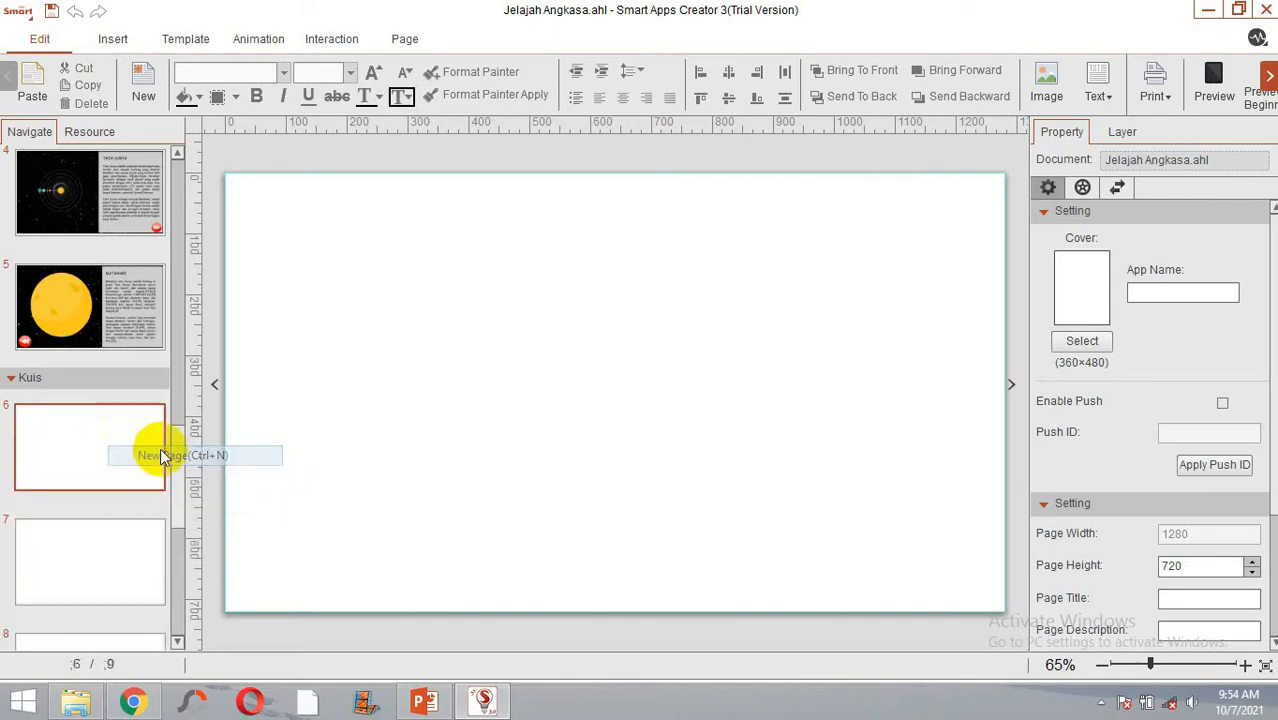
Step: Insert the plain dark green "Green and Salmon Text Food Influencer Maximalism" image, without the white band, as the background of page 6
left_click(94, 454)
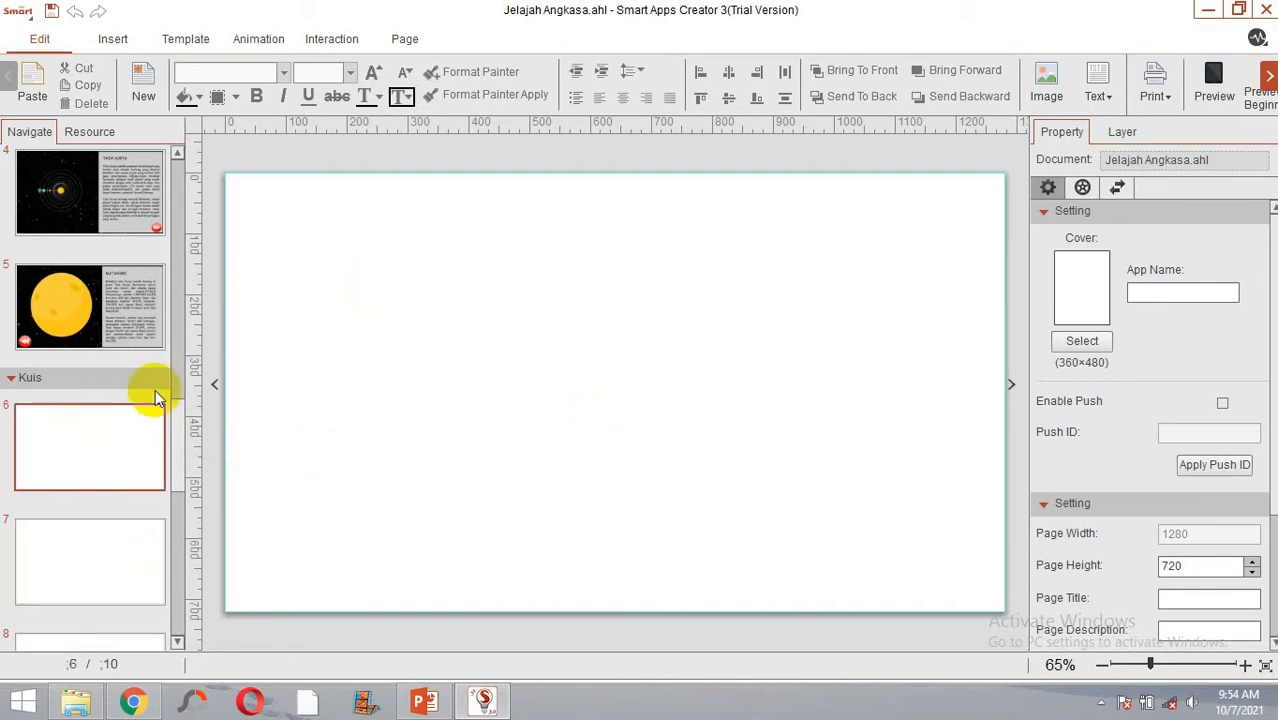
right_click(523, 264)
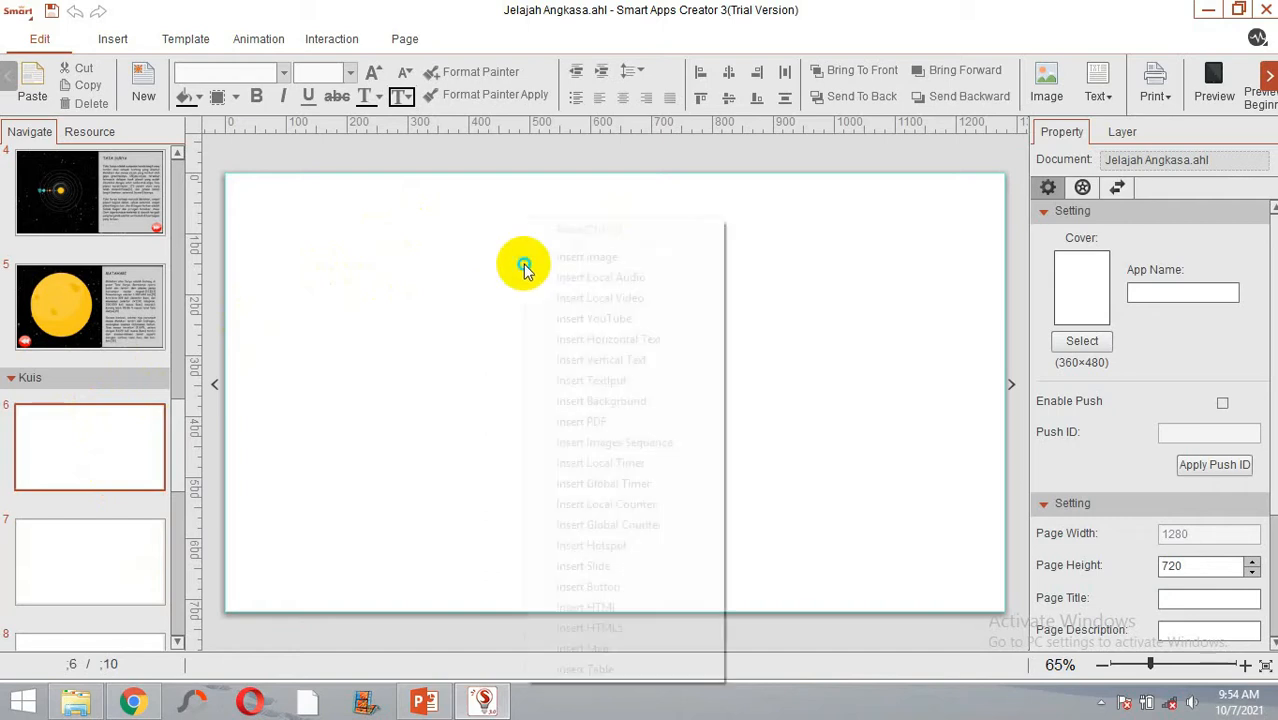
left_click(632, 401)
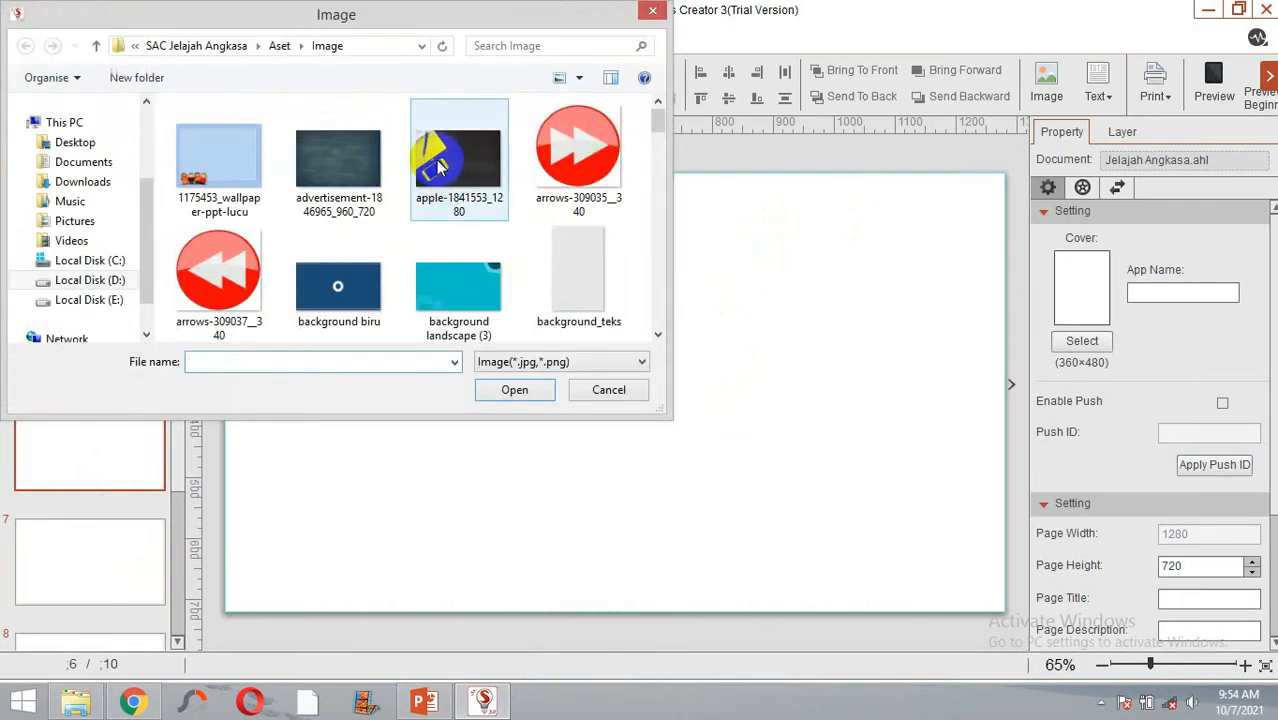
left_click(458, 285)
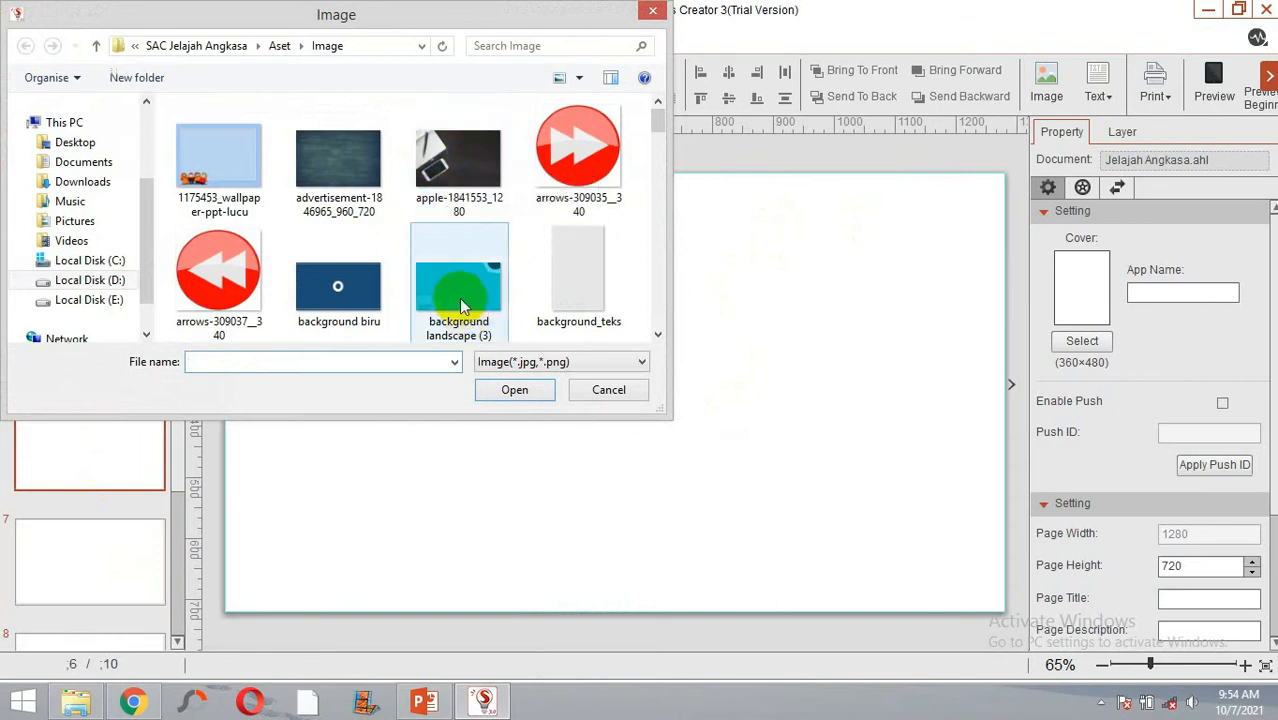
scroll(463, 290, "down", 3)
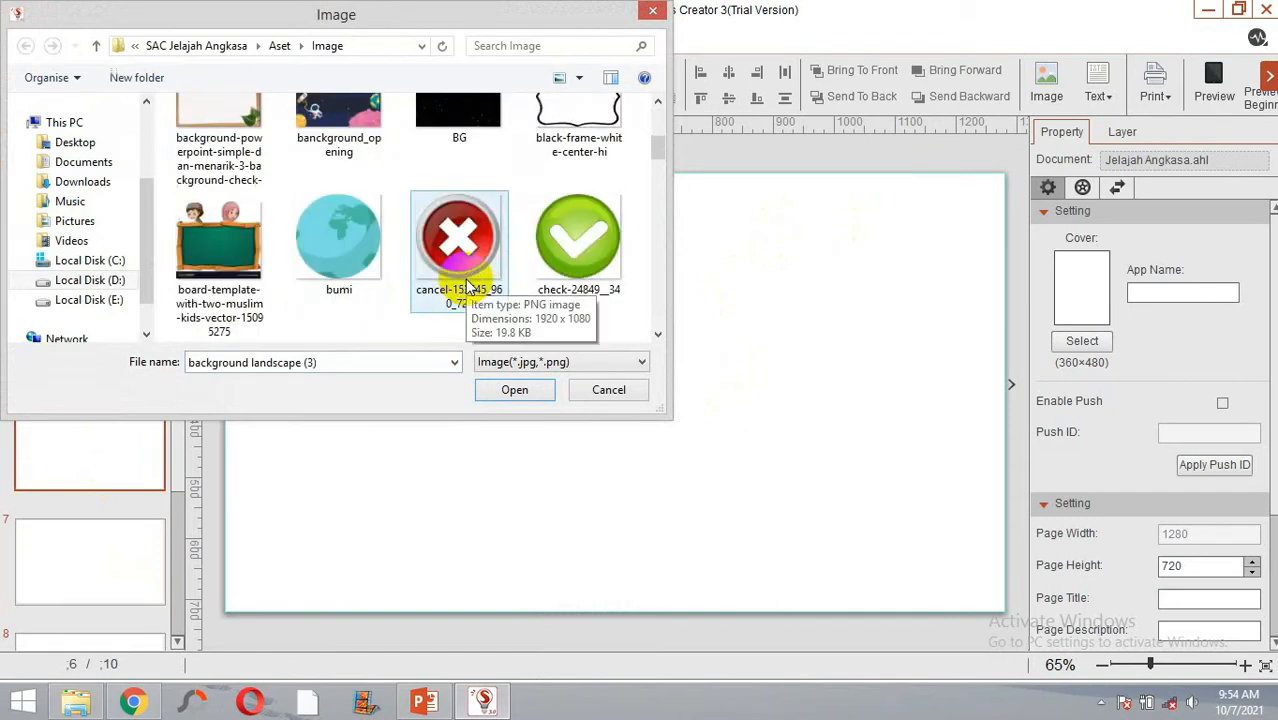
scroll(465, 287, "up", 3)
scroll(465, 287, "down", 3)
scroll(466, 287, "up", 3)
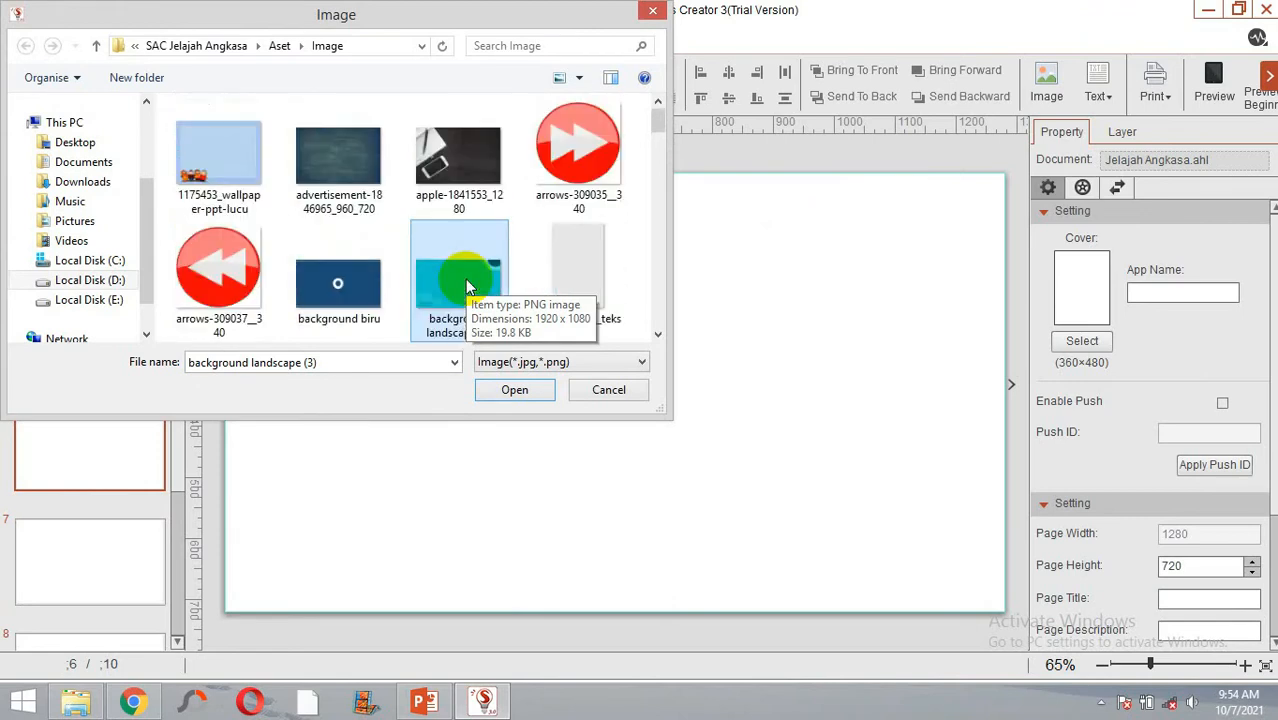
scroll(466, 287, "down", 3)
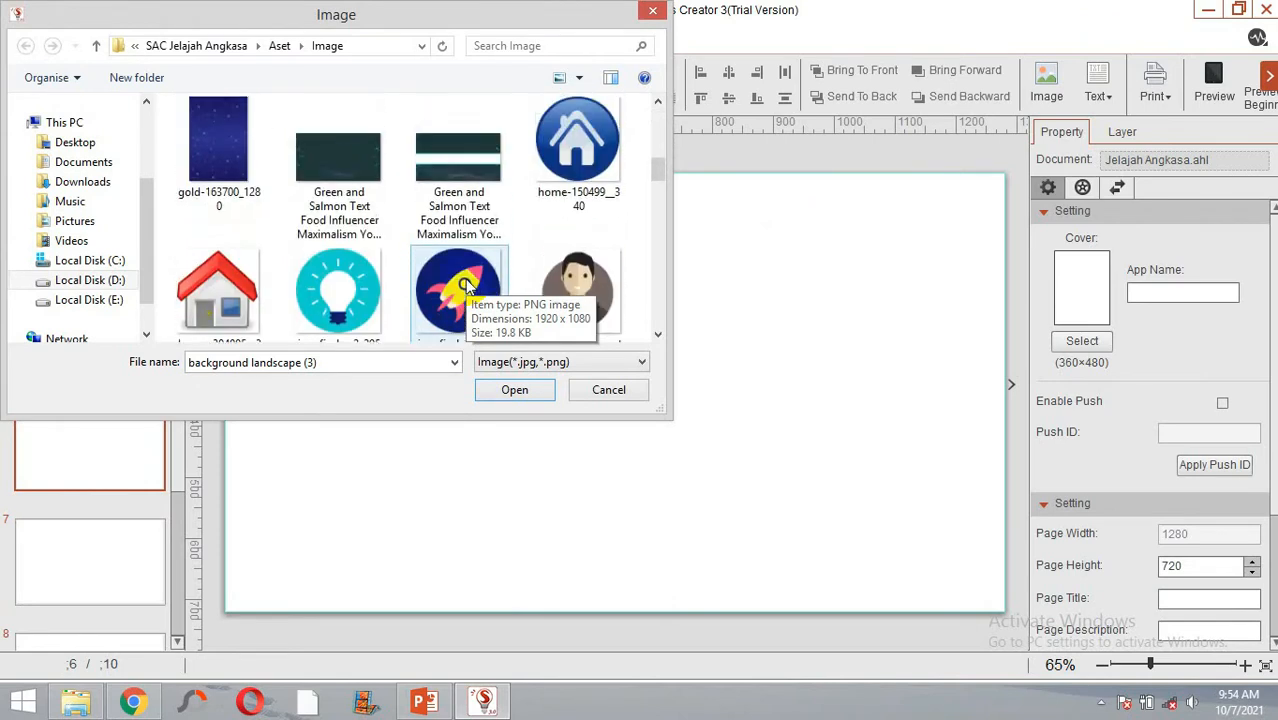
scroll(466, 287, "up", 2)
scroll(466, 287, "up", 1)
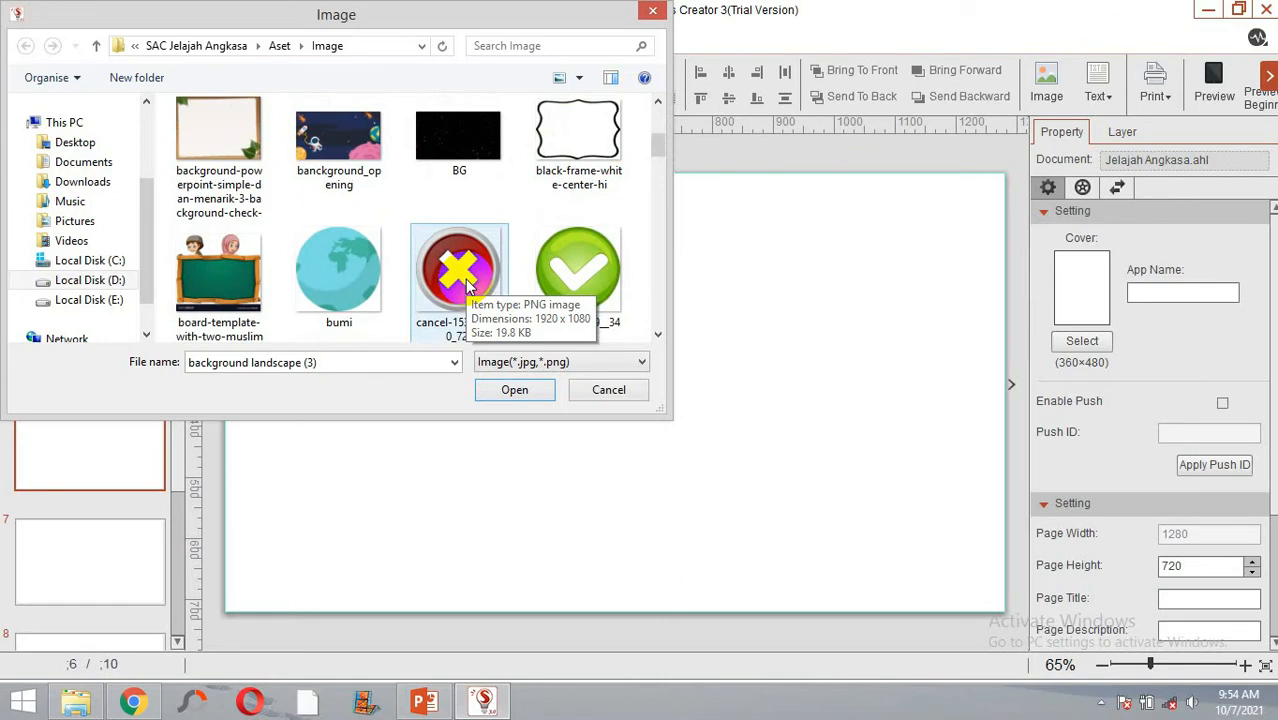
scroll(466, 287, "up", 1)
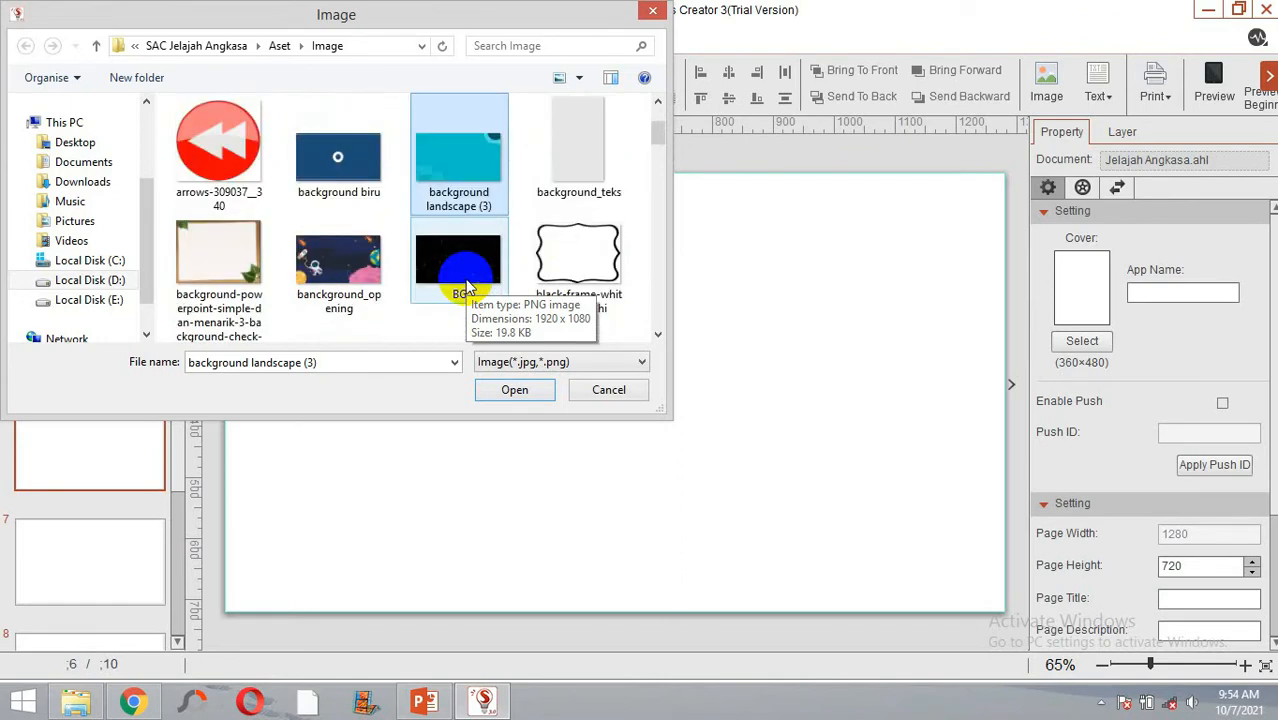
scroll(466, 287, "up", 1)
scroll(466, 287, "down", 8)
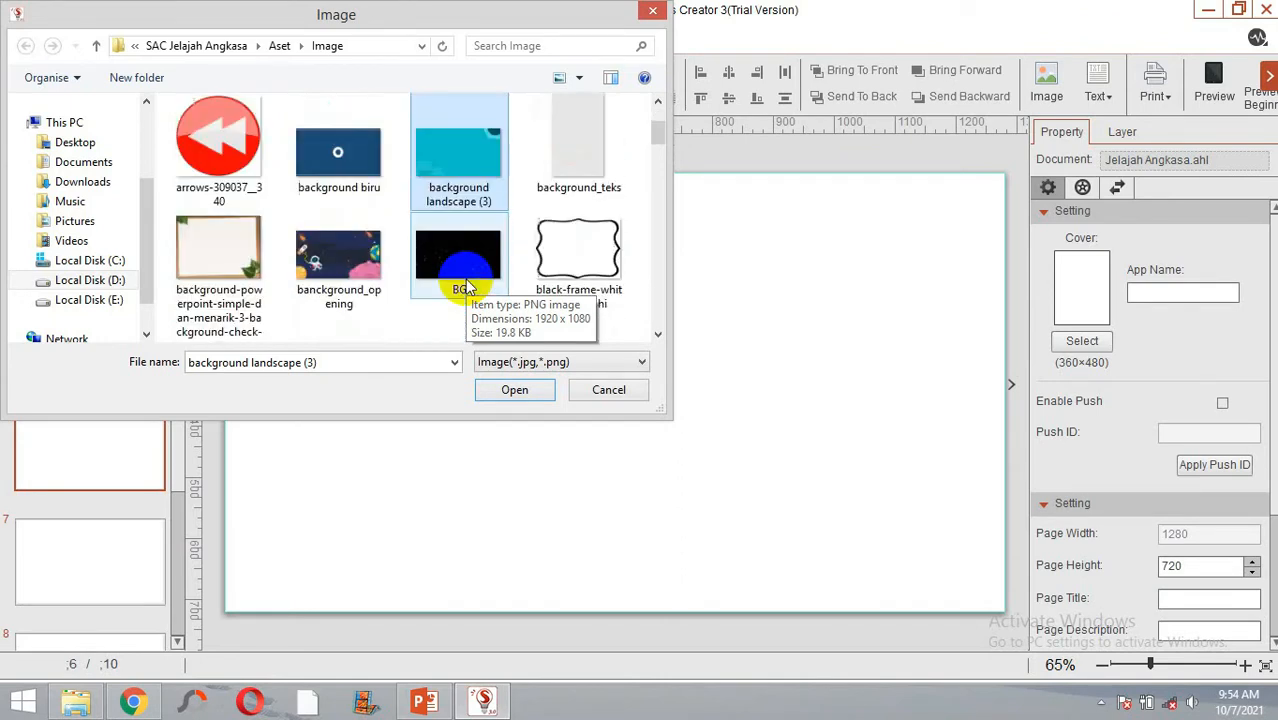
scroll(466, 287, "down", 2)
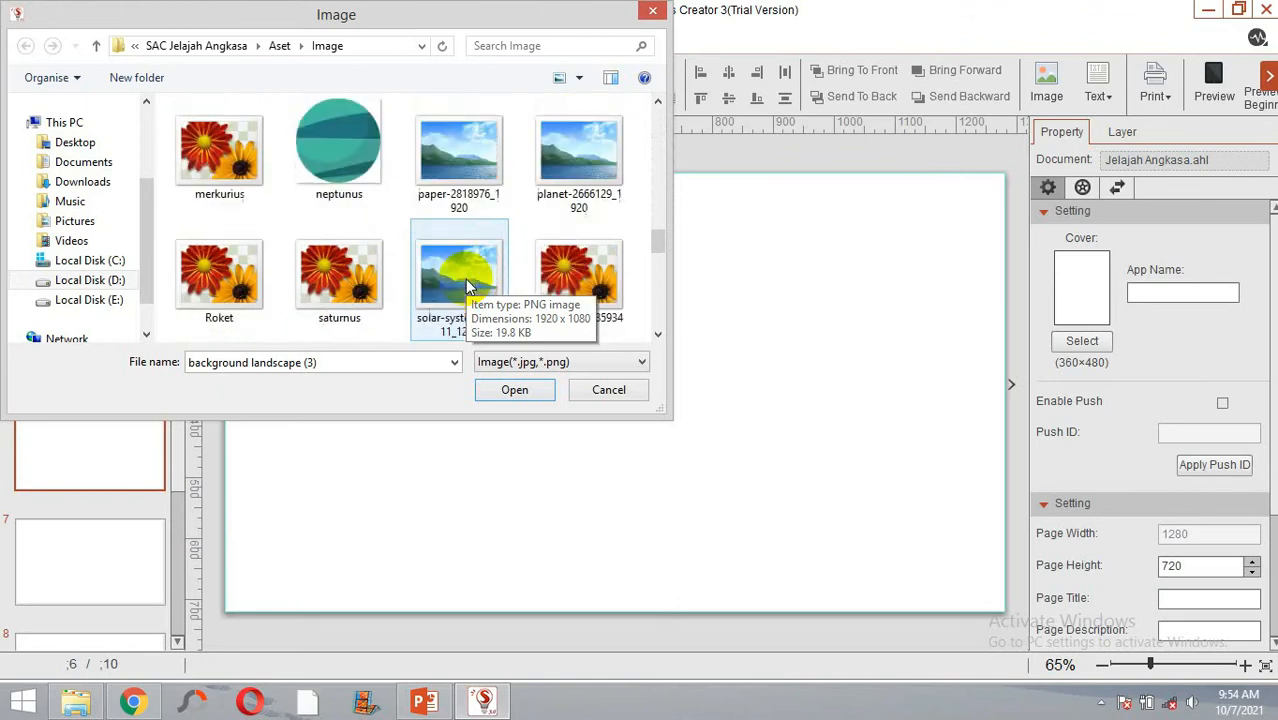
scroll(466, 287, "down", 1)
scroll(466, 287, "down", 5)
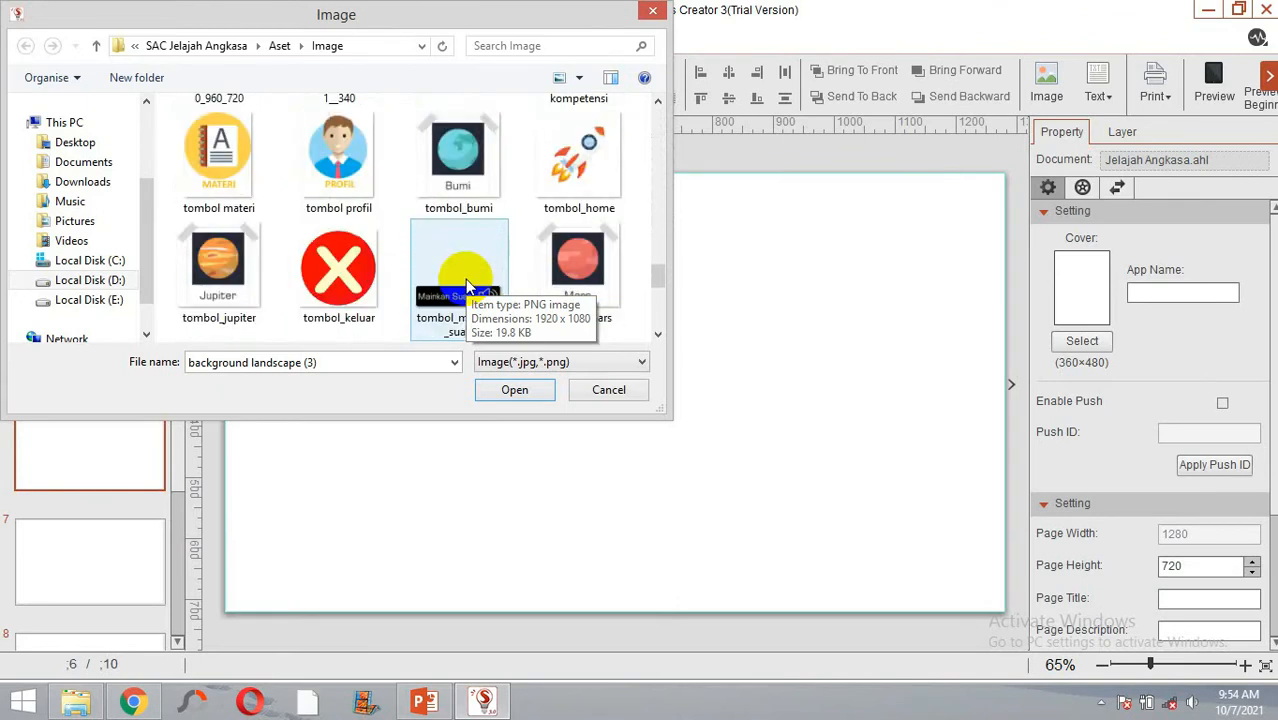
scroll(466, 287, "down", 1)
scroll(528, 180, "up", 10)
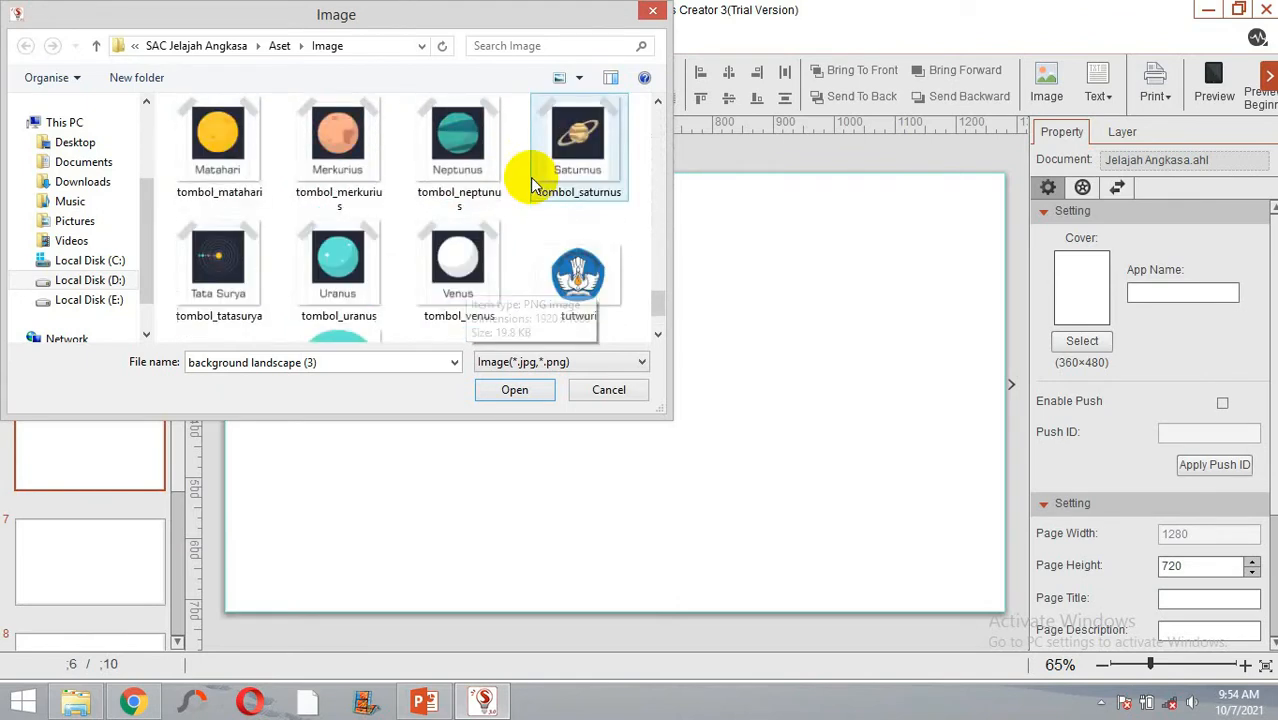
scroll(530, 215, "up", 3)
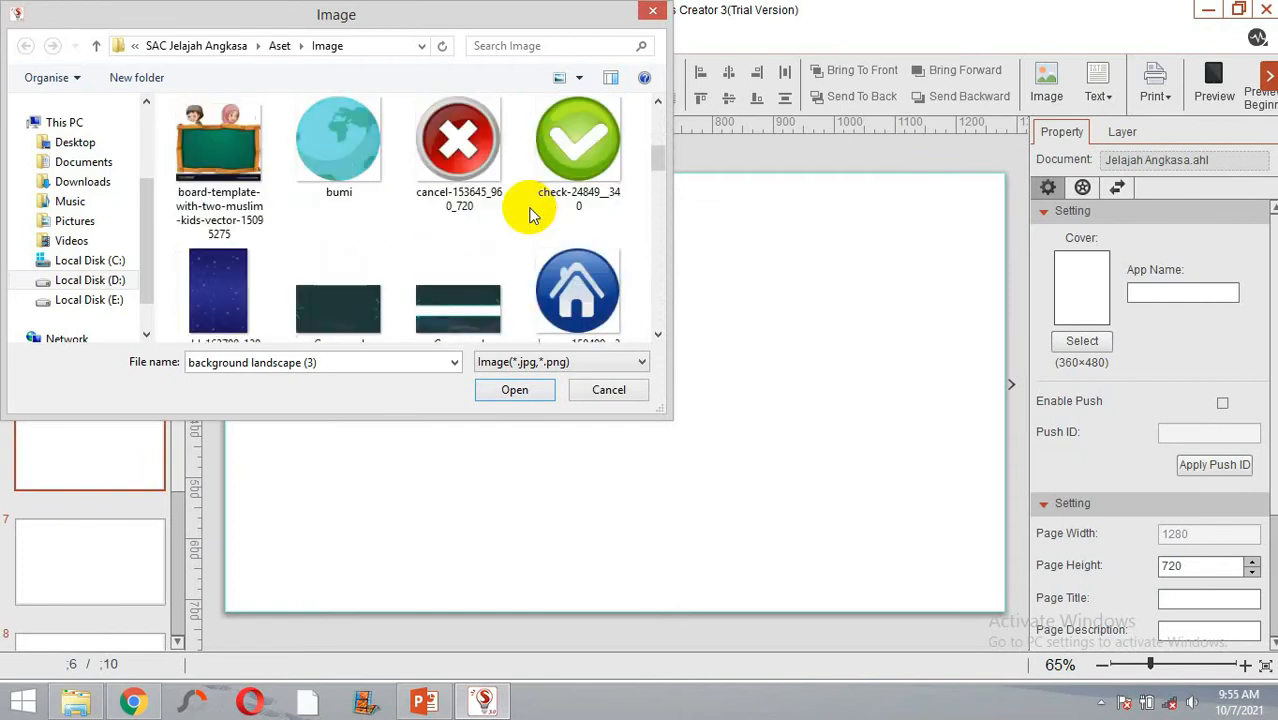
left_click(360, 305)
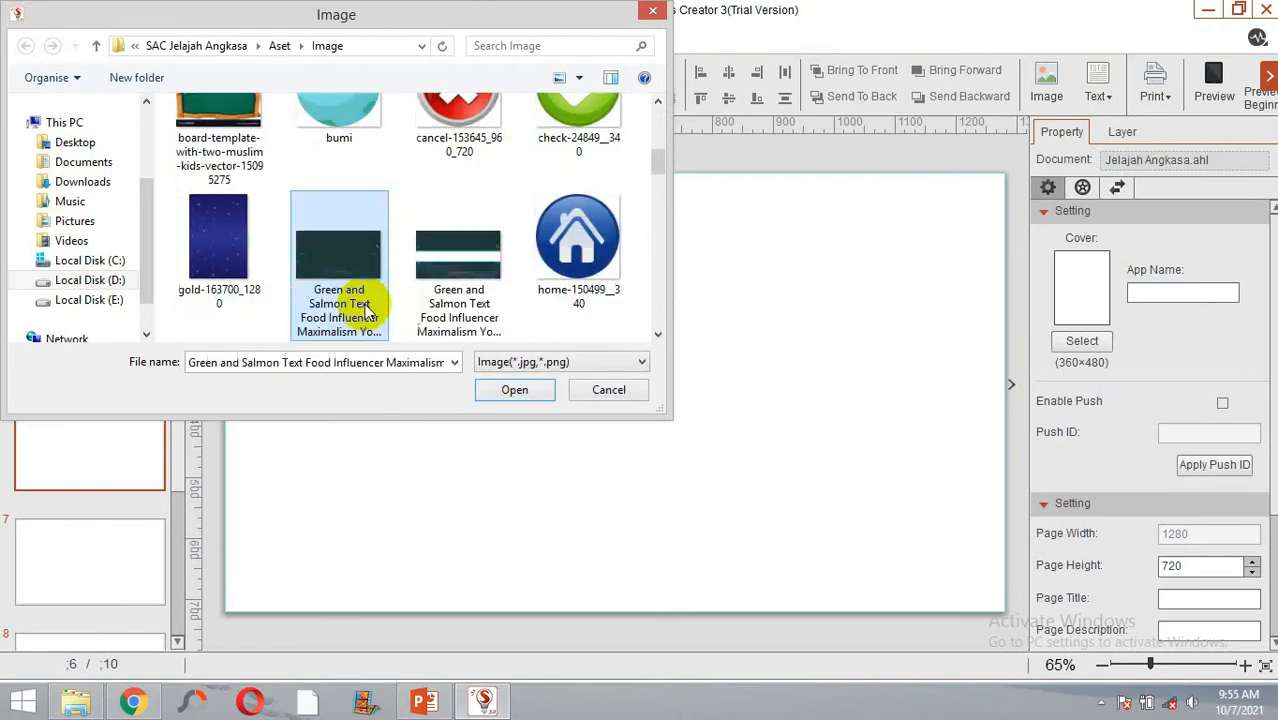
left_click(530, 388)
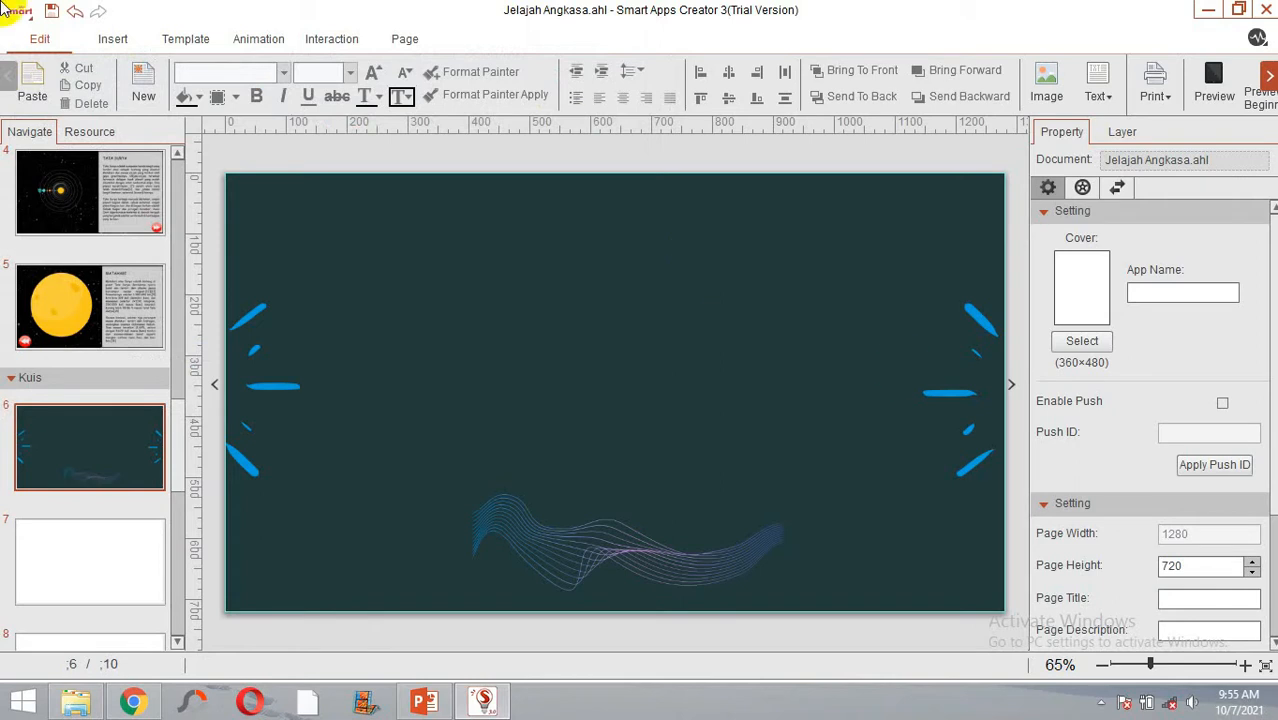
Step: Insert a horizontal text box reading "KUIS" near the centre of page 6
left_click(116, 39)
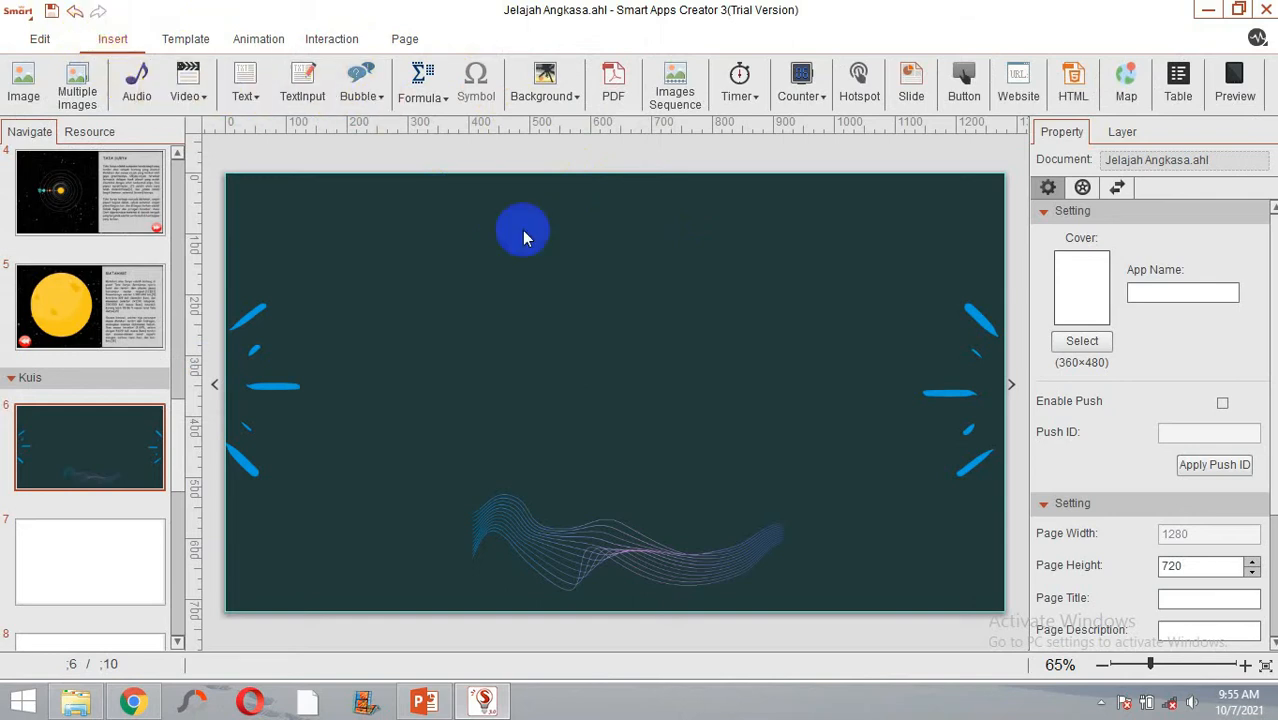
right_click(543, 258)
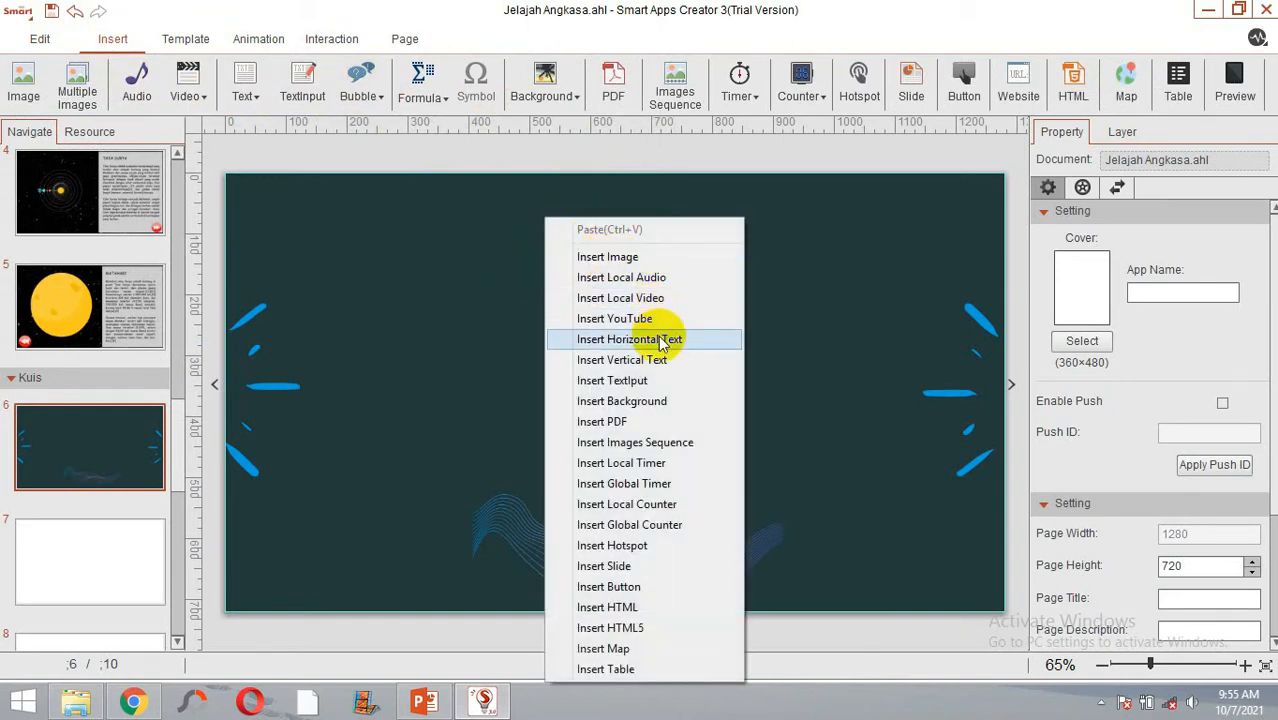
left_click(605, 339)
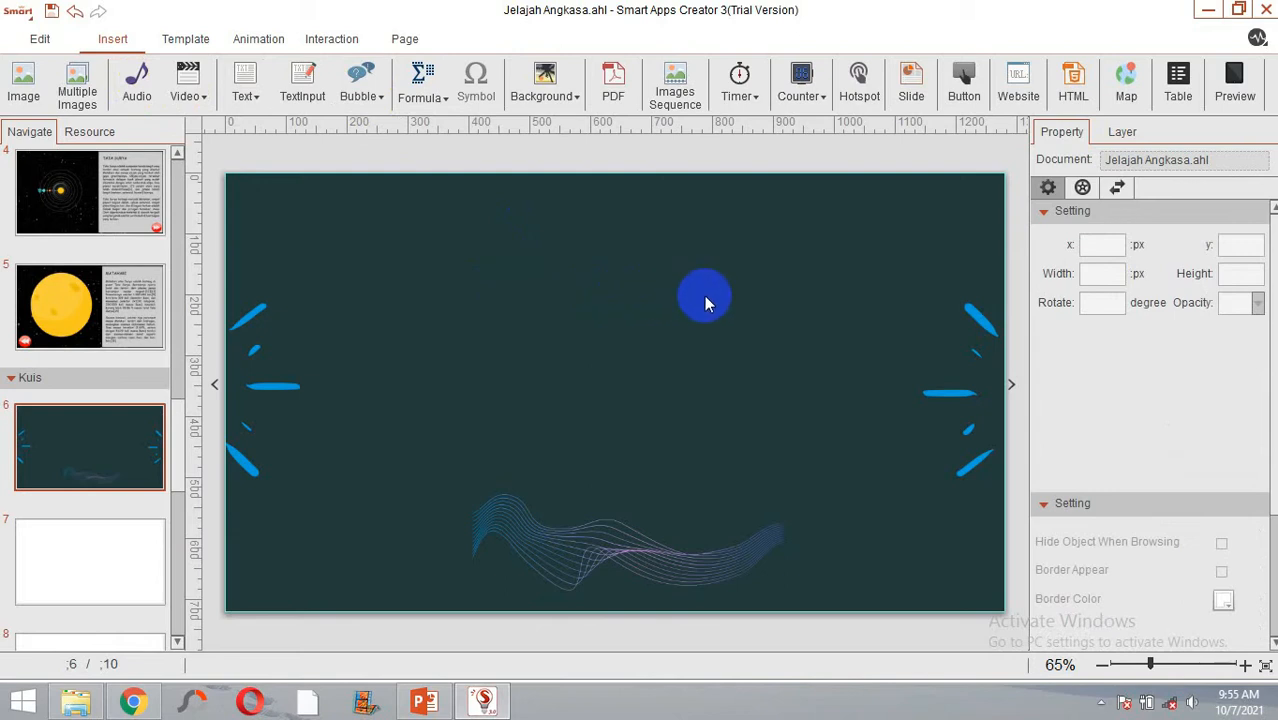
left_click(629, 389)
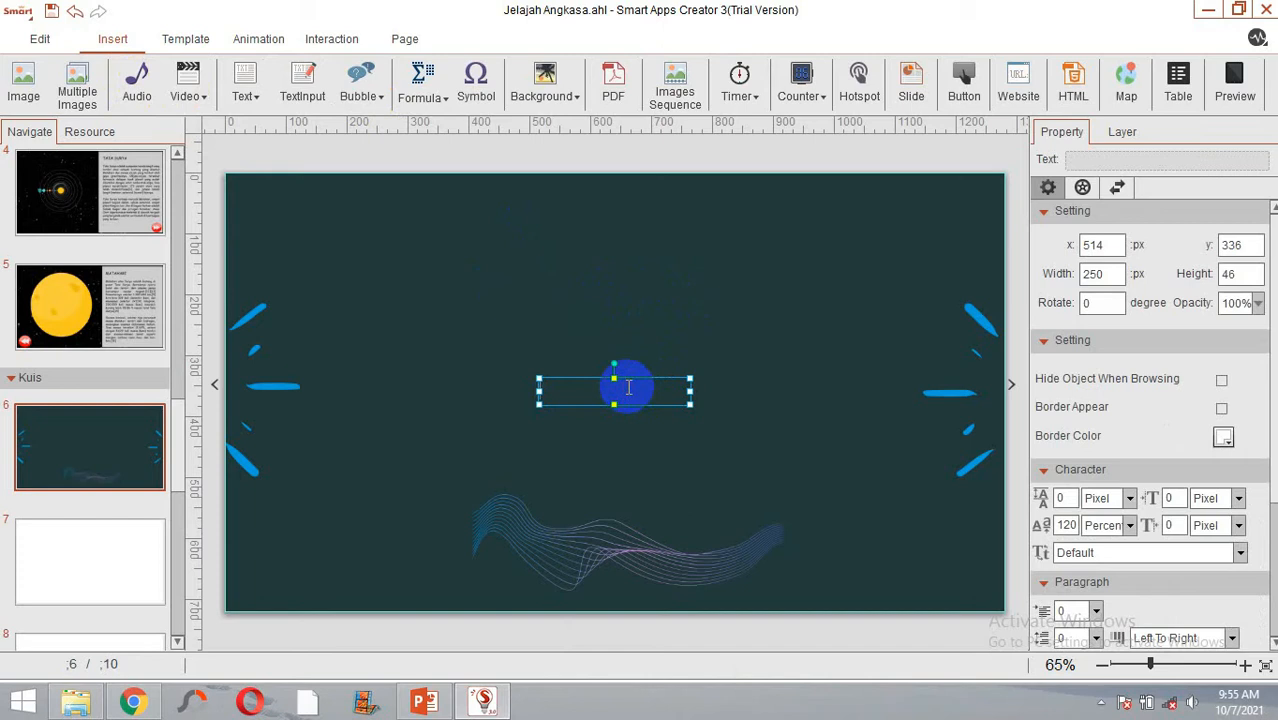
type("KUIS")
Step: Format the "KUIS" text as white and bold with font size 48
left_click_drag(653, 385, 527, 383)
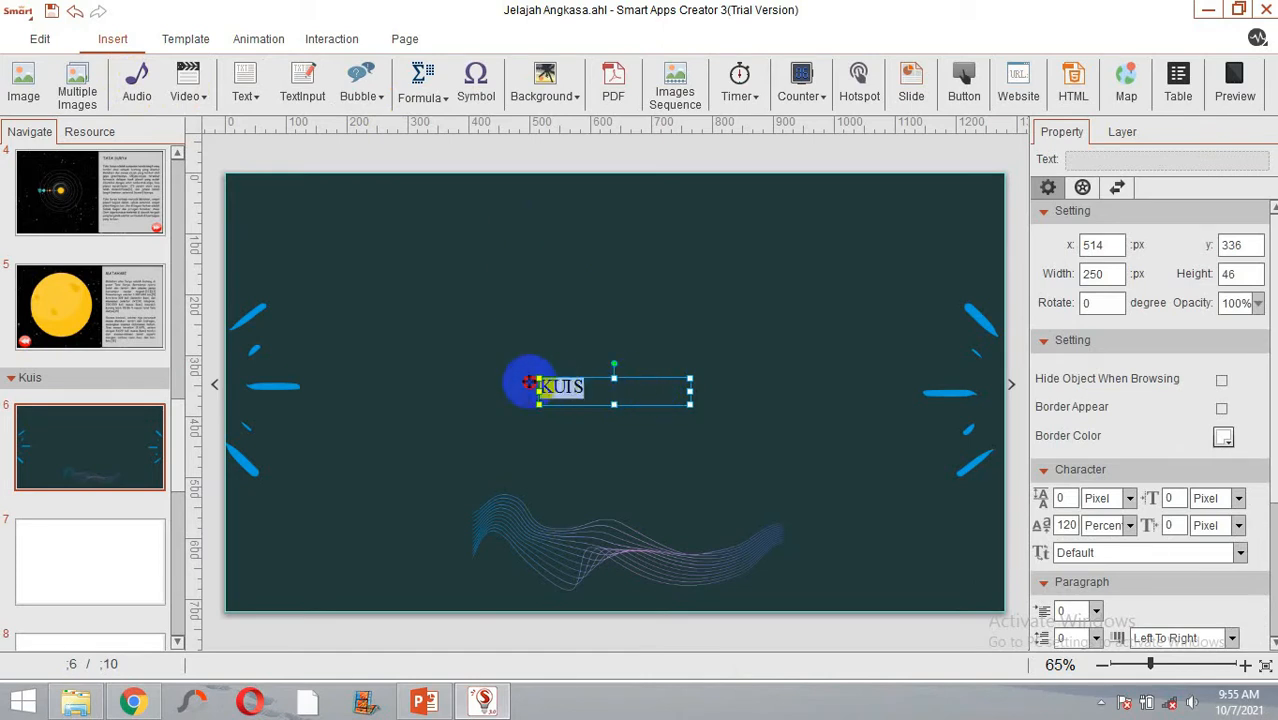
left_click(983, 332)
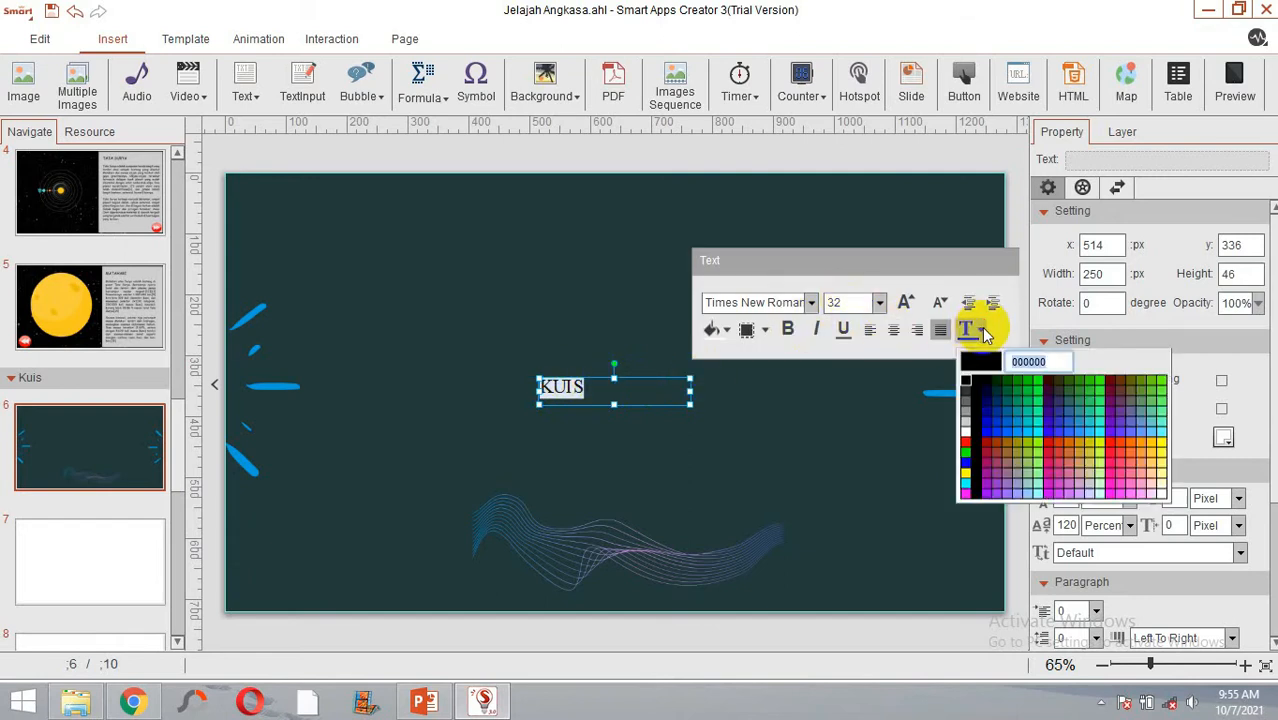
left_click(965, 431)
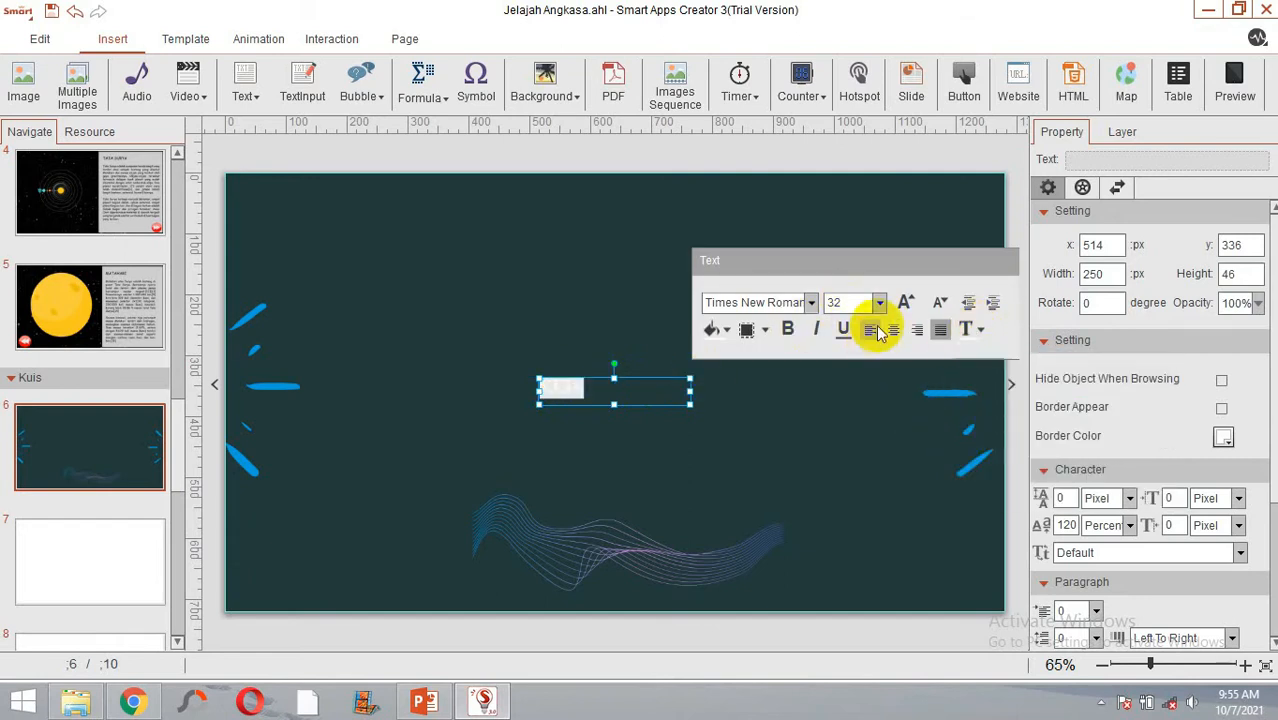
left_click(788, 330)
left_click(879, 302)
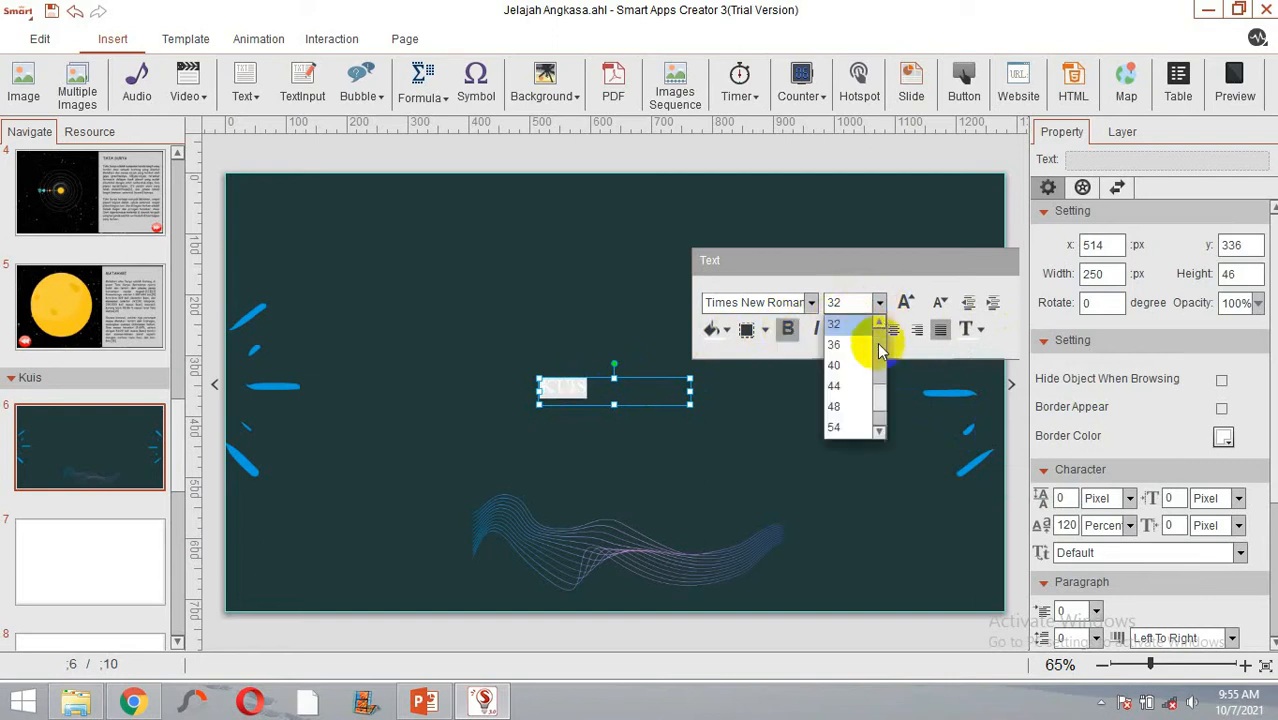
left_click(845, 405)
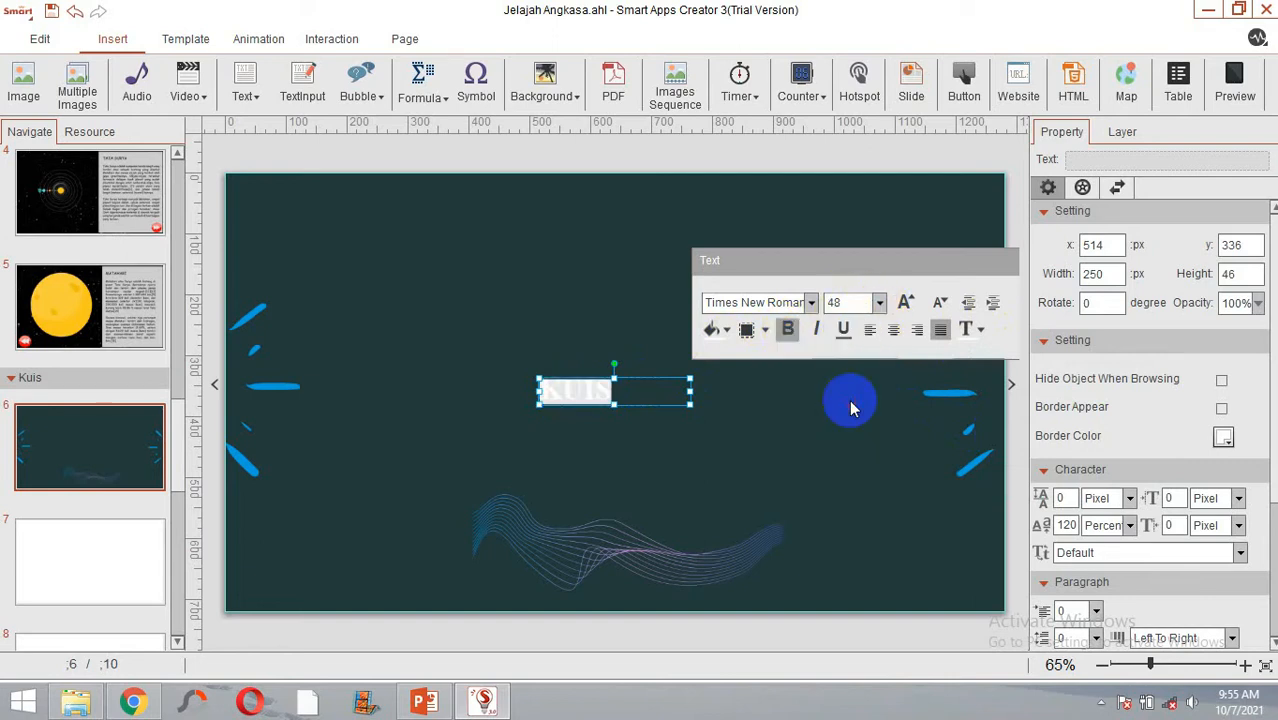
Step: Set the font of the "KUIS" text on page 6 to Comic Sans MS
left_click(811, 302)
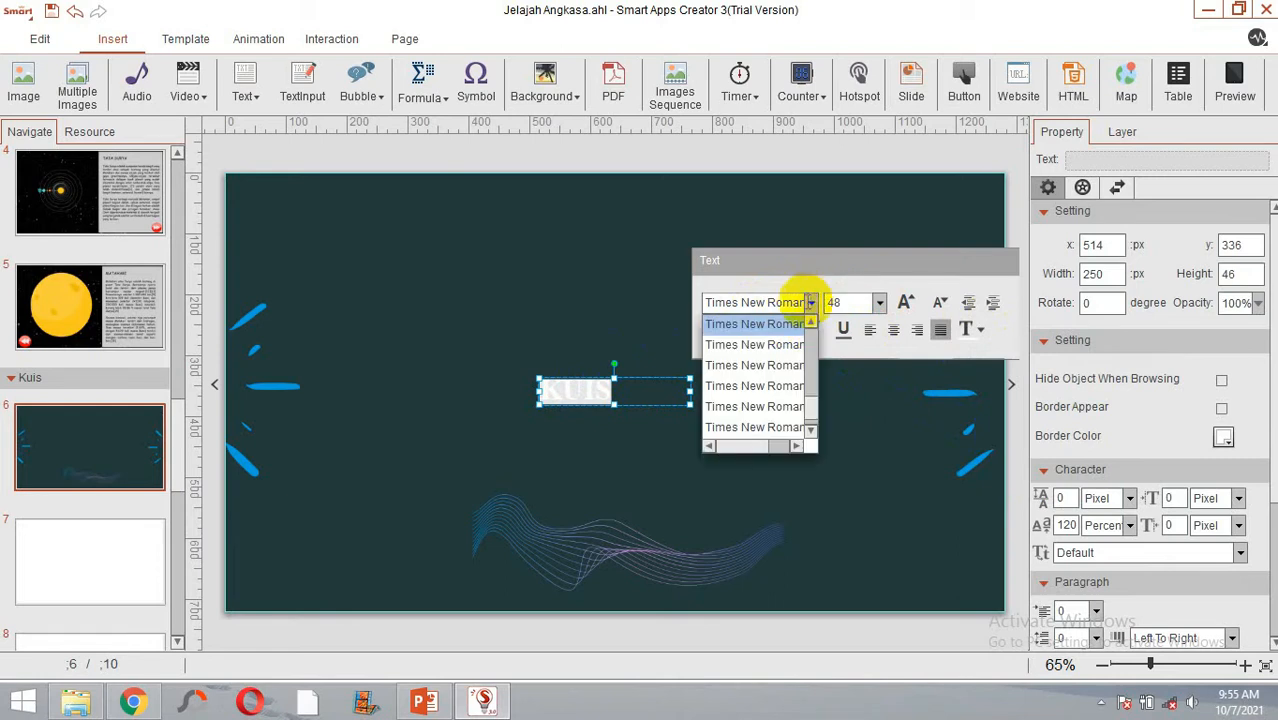
scroll(770, 385, "down", 10)
scroll(770, 385, "up", 10)
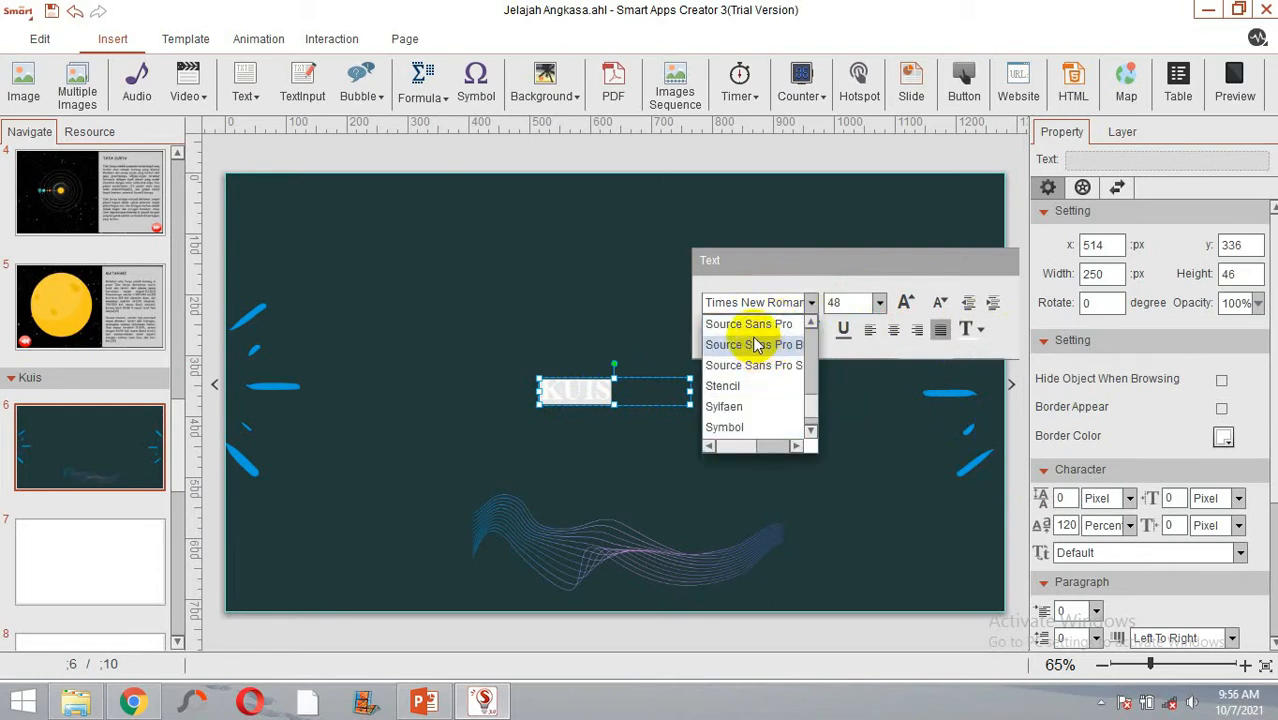
scroll(757, 344, "up", 10)
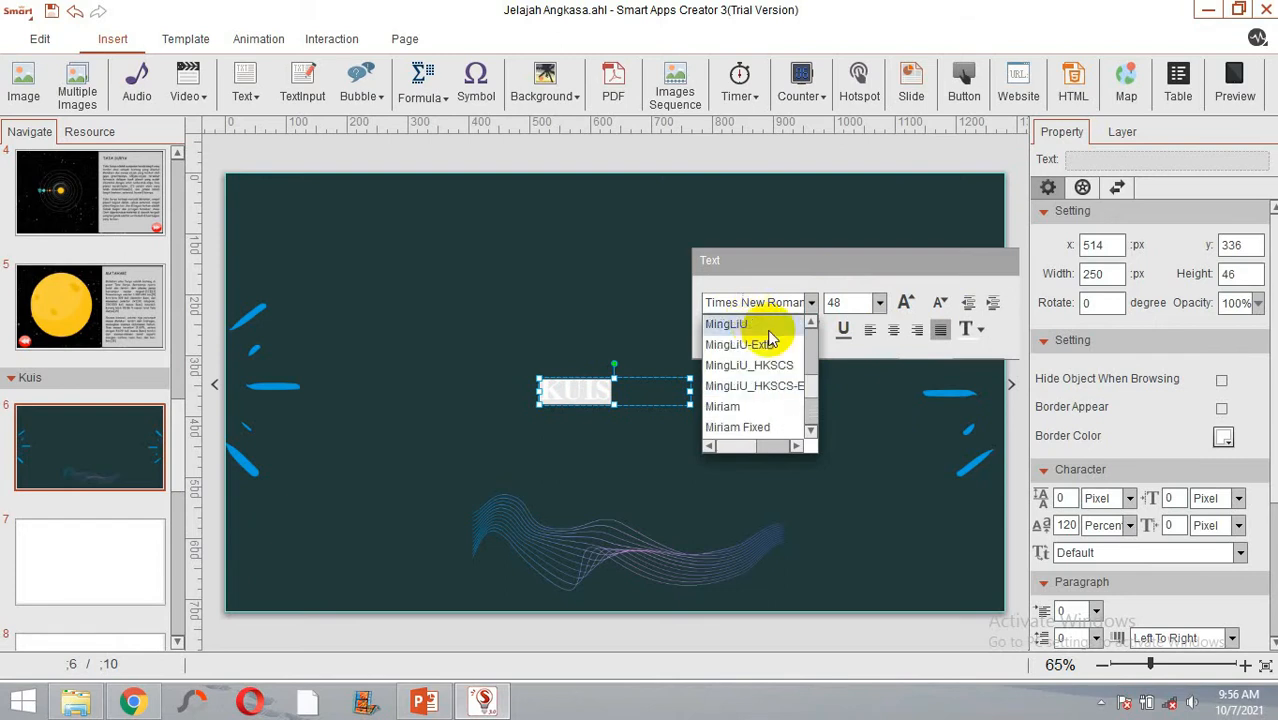
left_click(808, 372)
left_click_drag(808, 372, 808, 357)
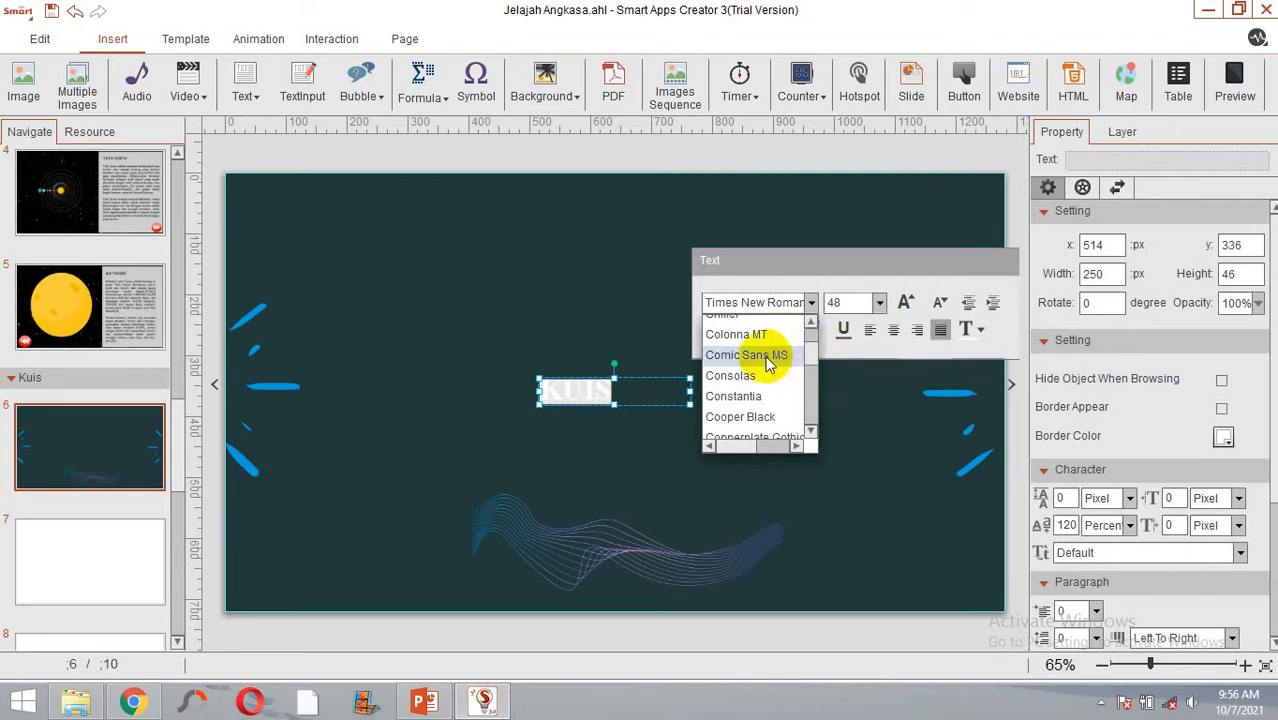
left_click(760, 356)
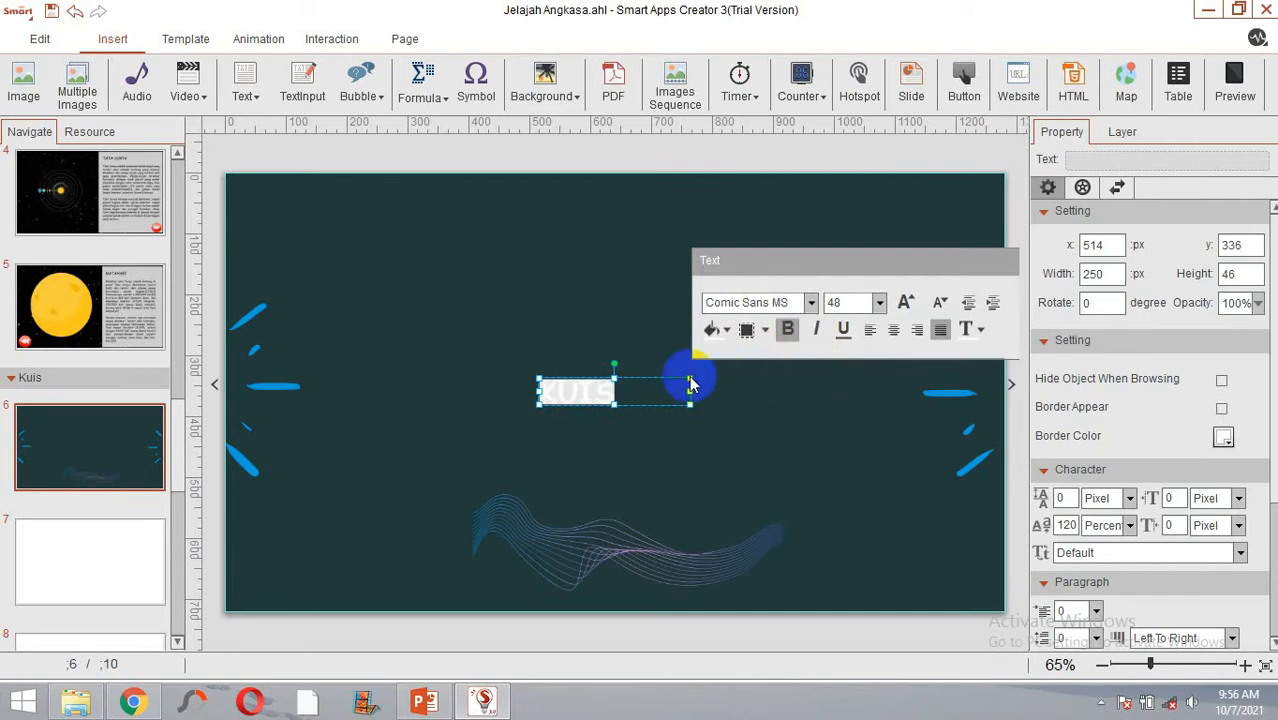
Step: Extend the title text to "HALAMAN KUIS" and place it in a box about 414 px wide at the top centre of page 6
left_click(543, 388)
type("HALAMAN")
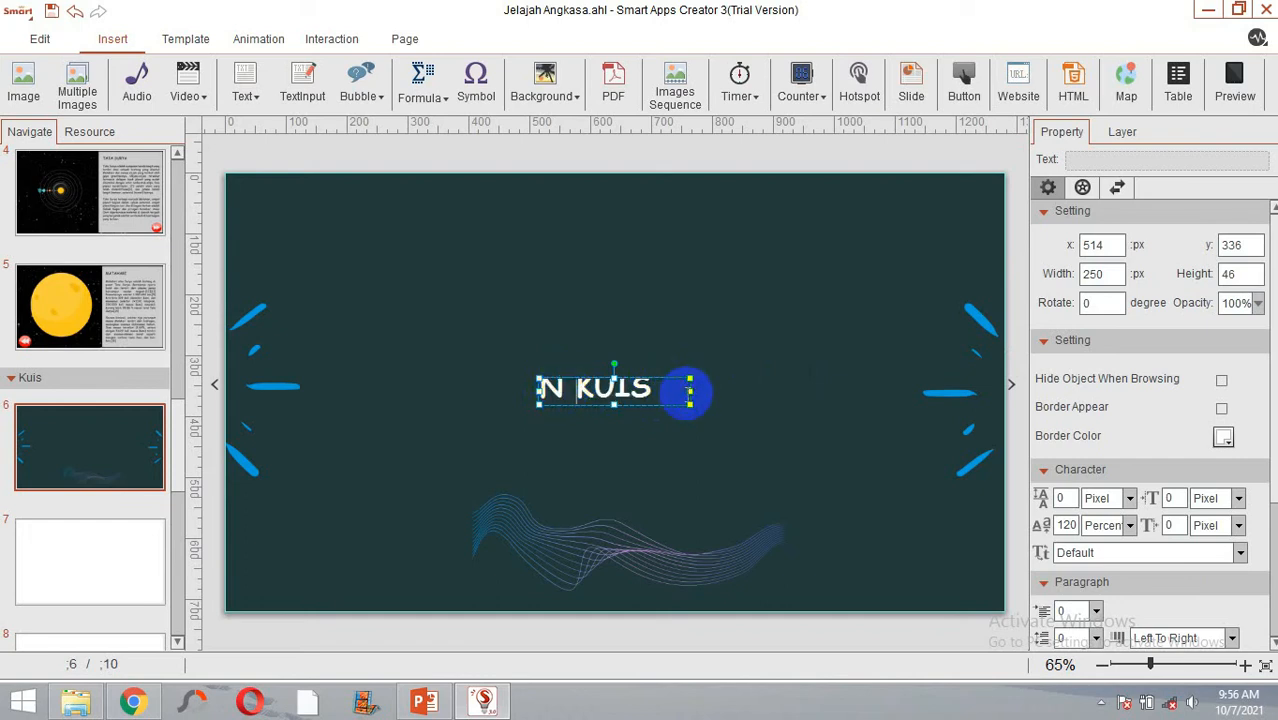
left_click_drag(690, 392, 852, 395)
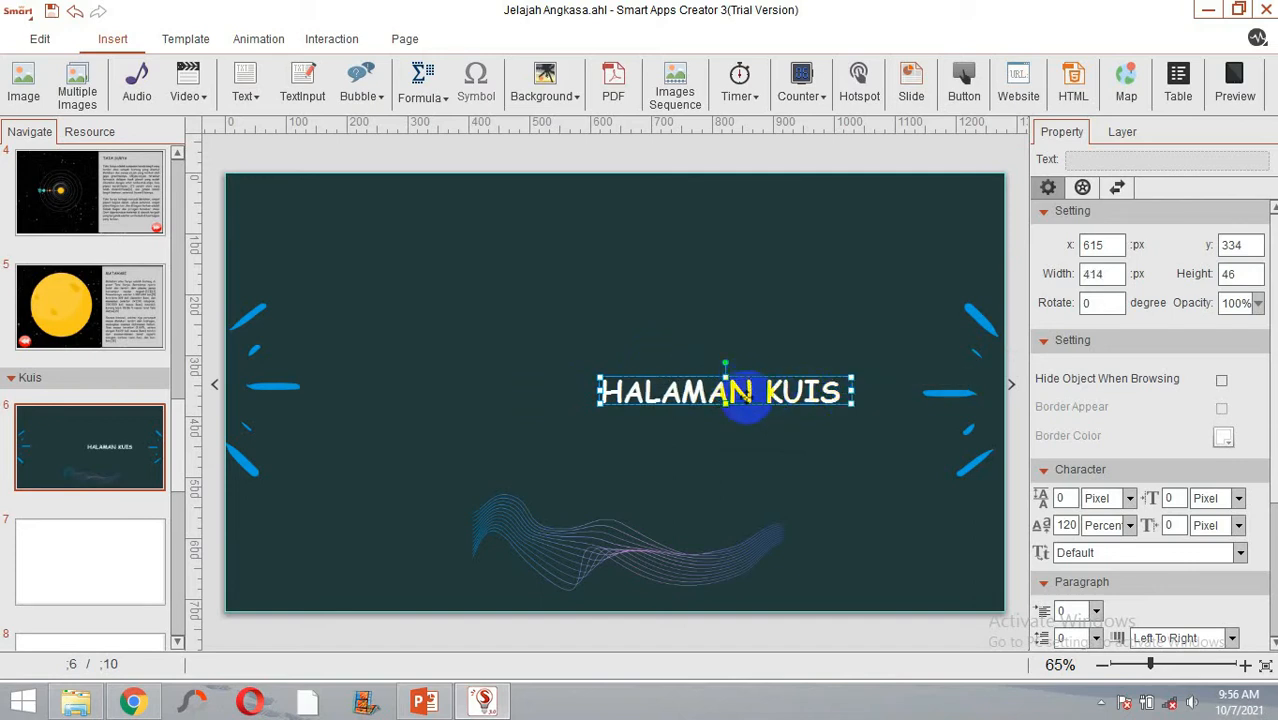
left_click_drag(748, 405, 643, 230)
left_click(665, 285)
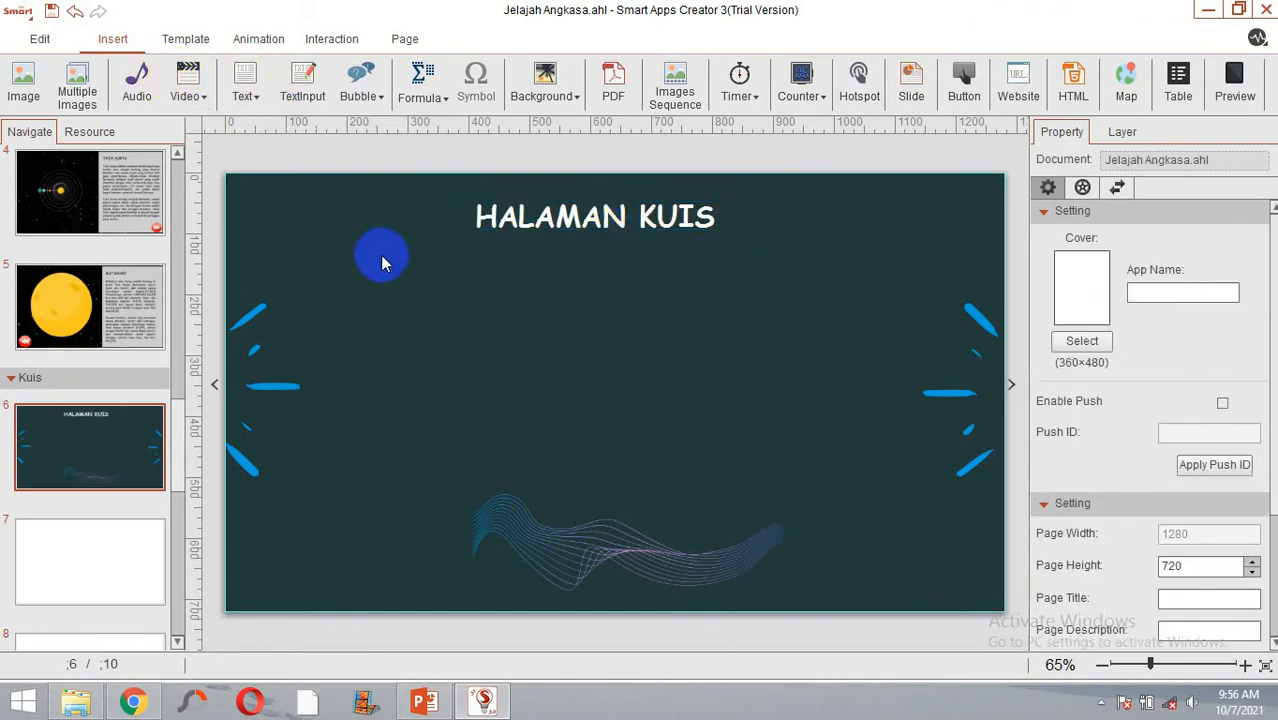
Step: Insert a horizontal text box reading "Halaman ini berisi latihan soal pilihan ganda," and on a new line "klik tombol di bawah ini untuk mulai mengerjakan"
right_click(468, 268)
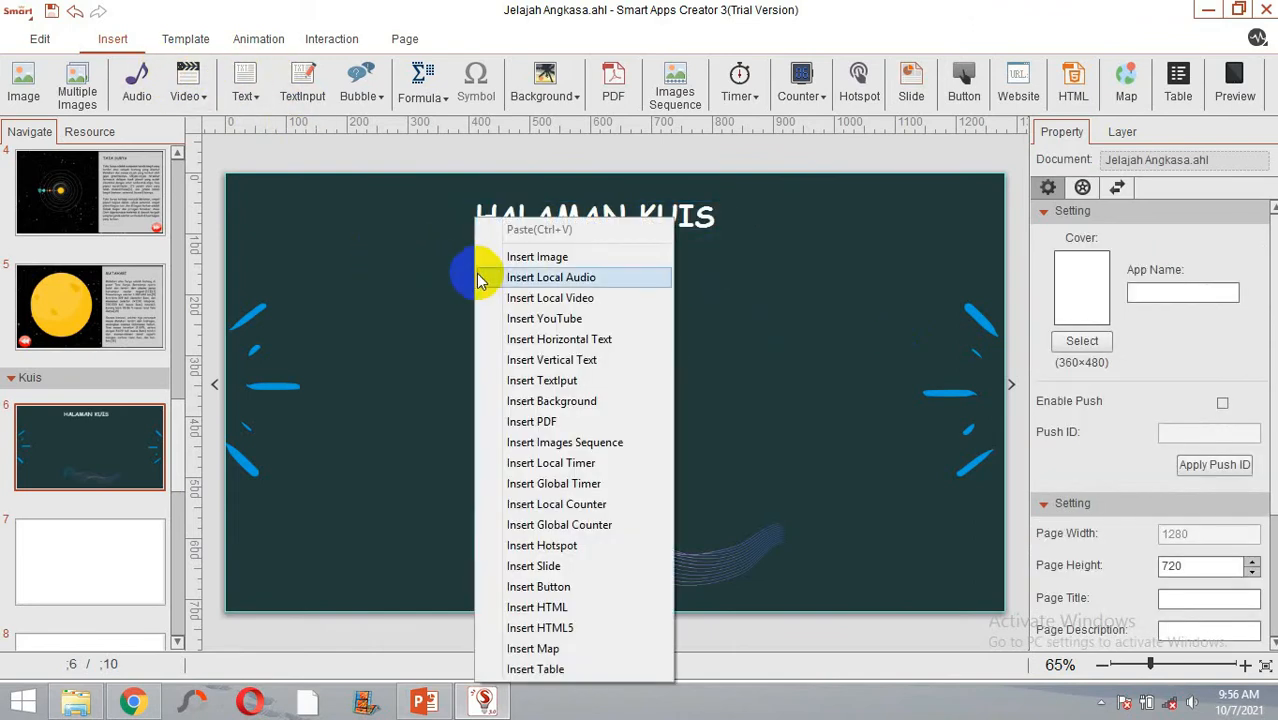
left_click(583, 339)
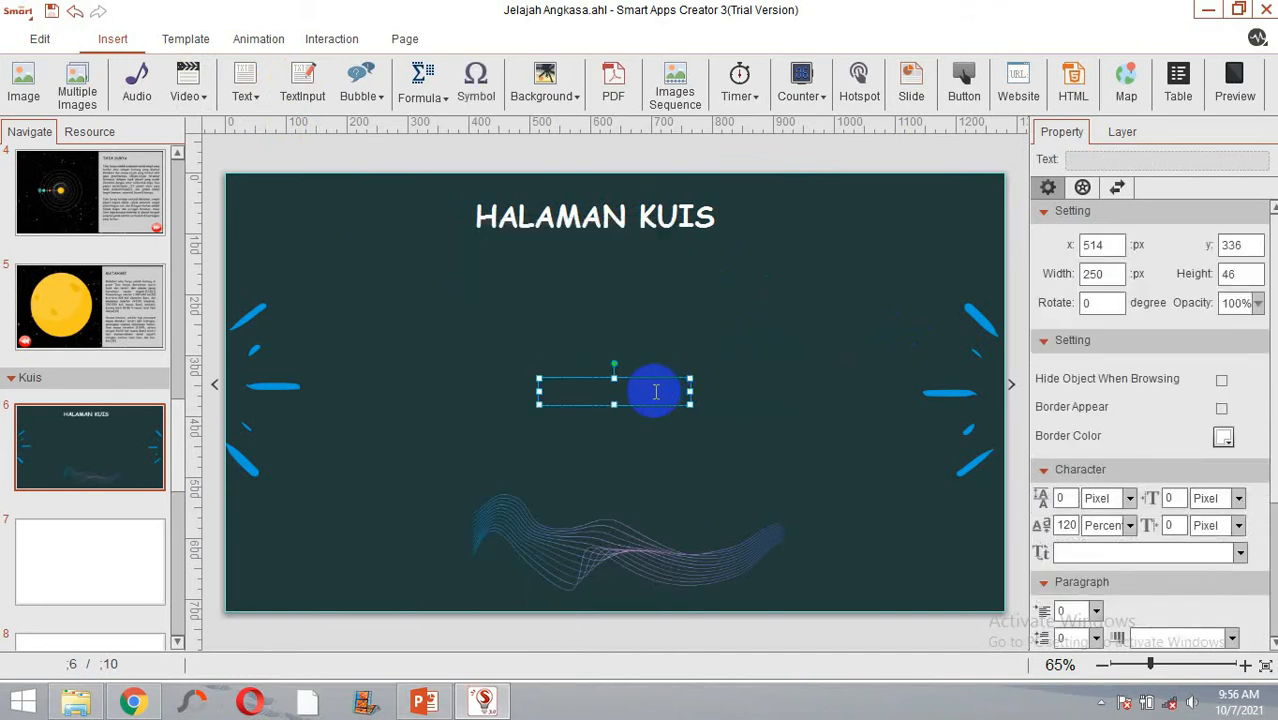
type("Halaman ini")
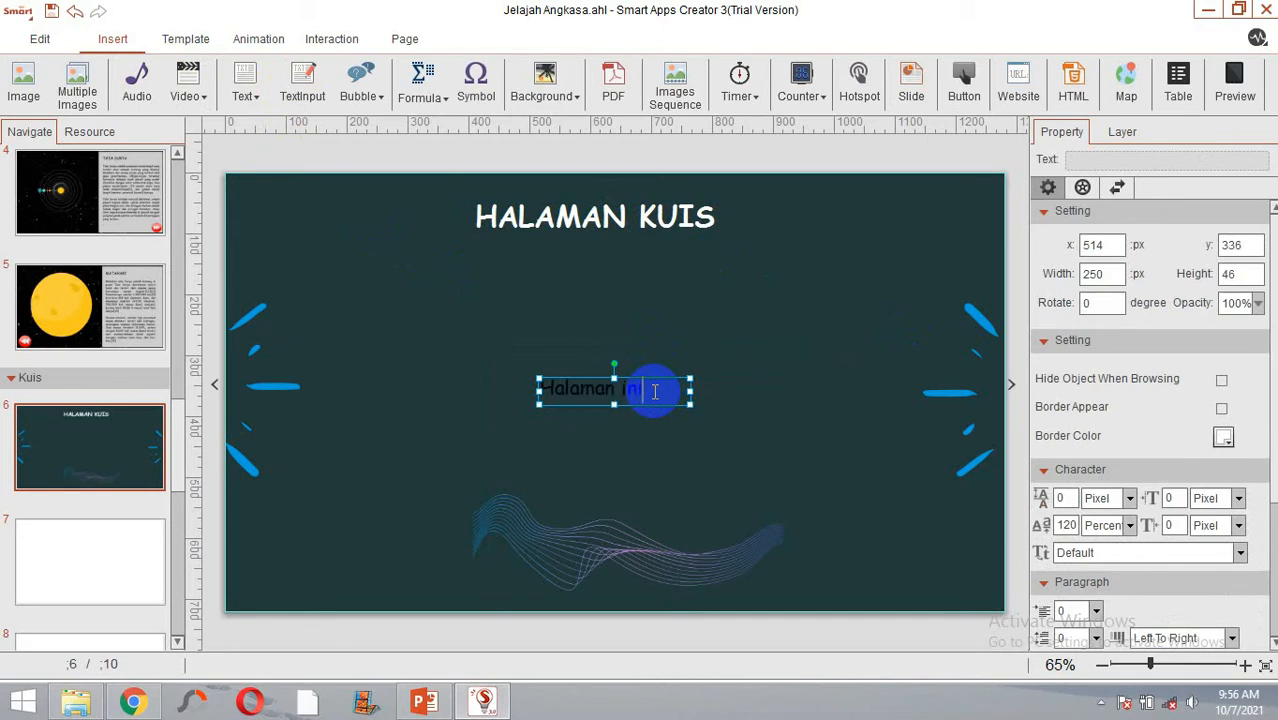
type(" berisi")
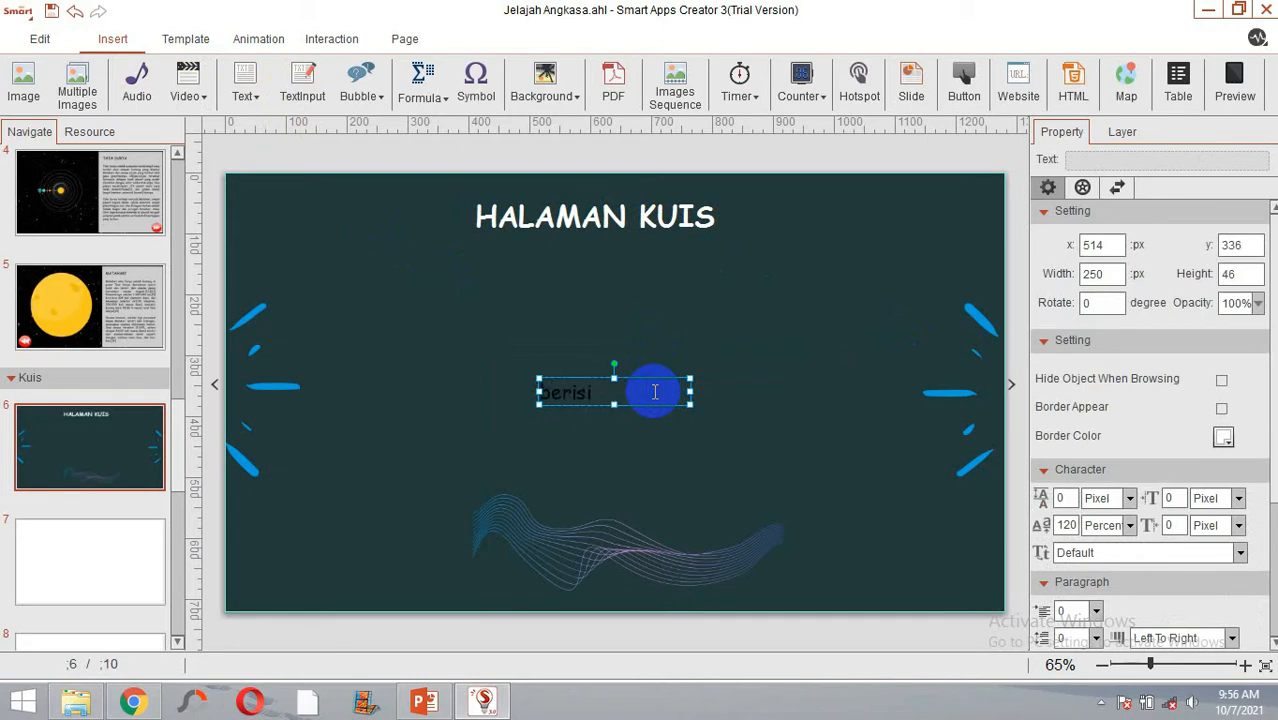
type(" lati")
type("han soal")
type(" pilihan ganda")
type(",")
key("Return")
type("klik tombol di bawah ini untuk mulai mengerjakan")
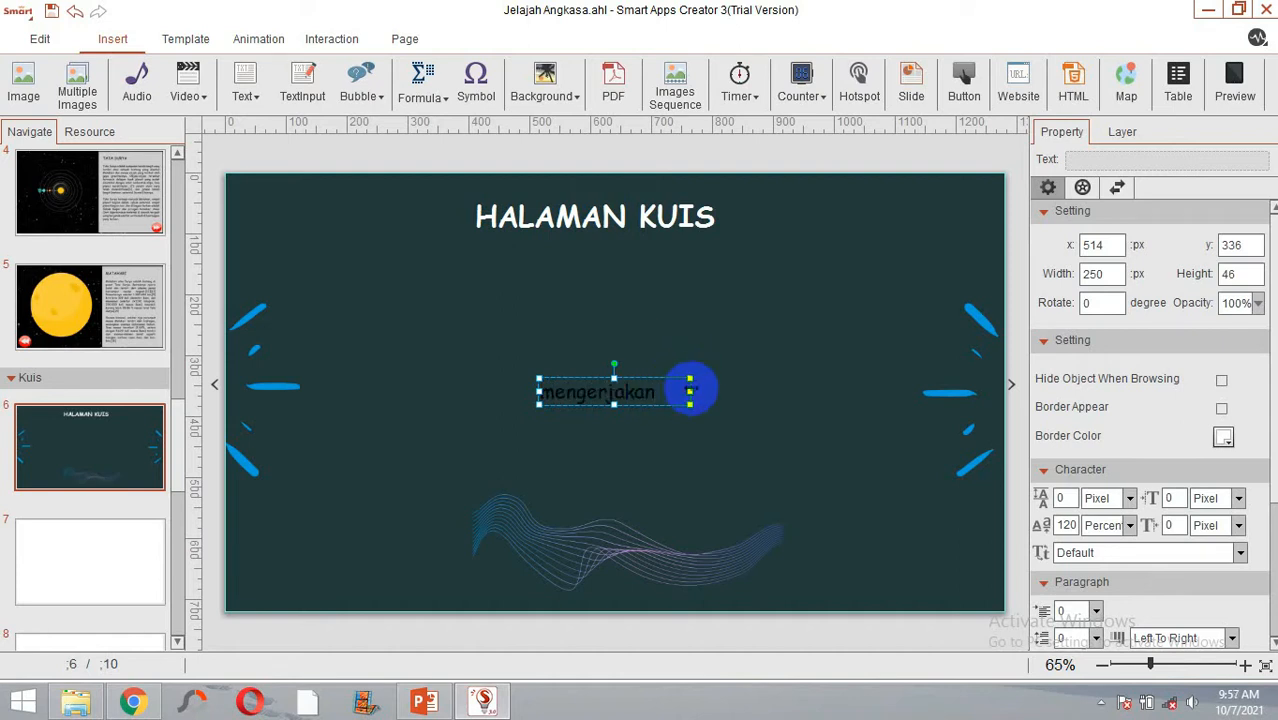
Step: Colour all of the quiz instruction text on page 6 white
left_click_drag(689, 391, 485, 328)
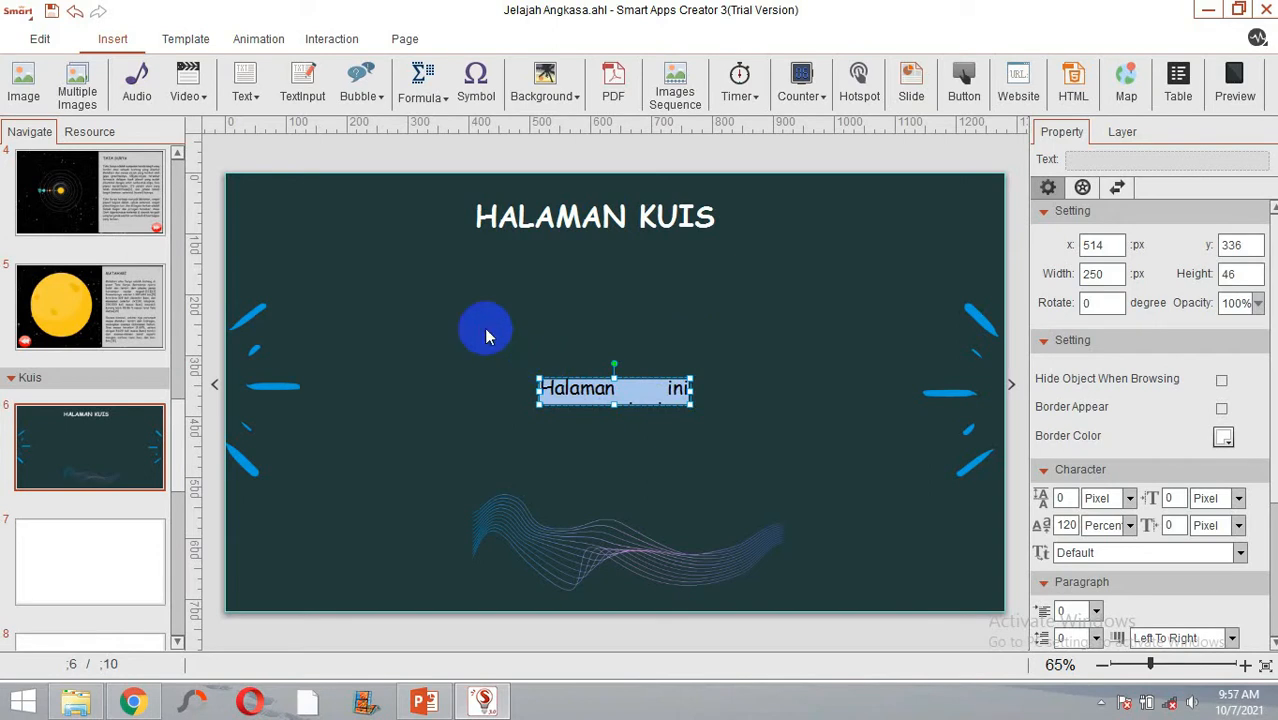
left_click(975, 331)
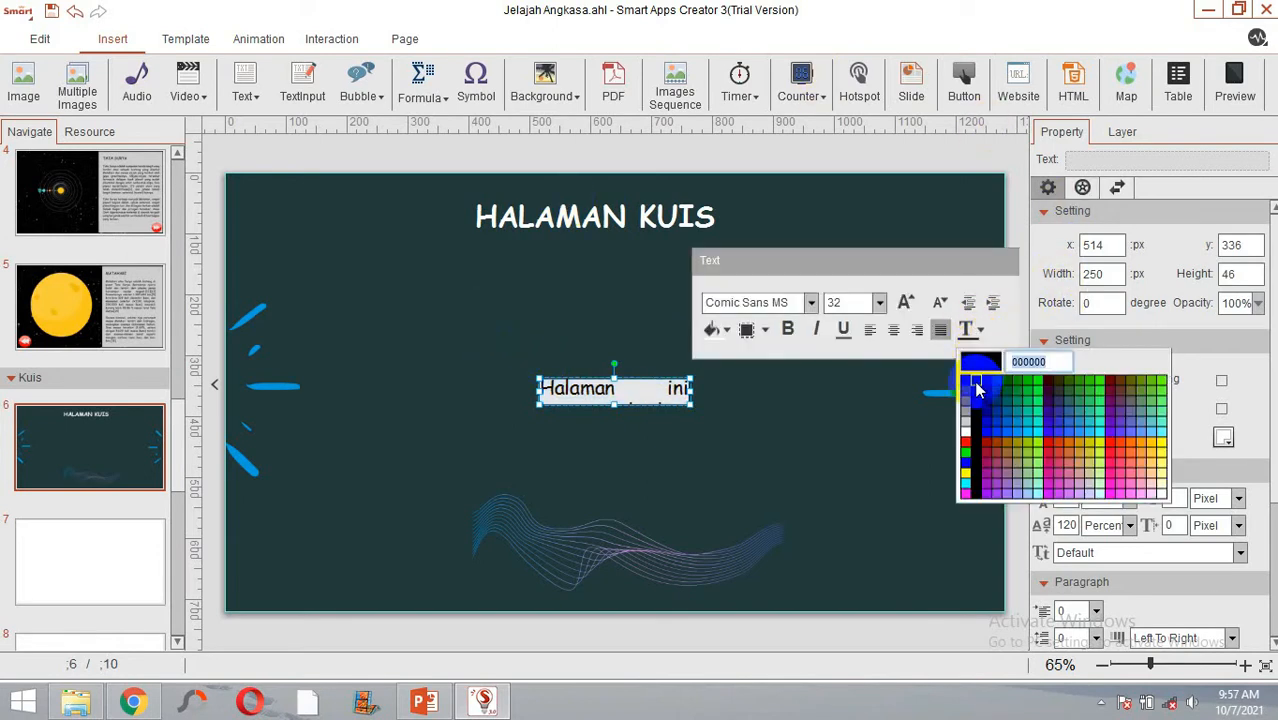
left_click(968, 427)
left_click(717, 405)
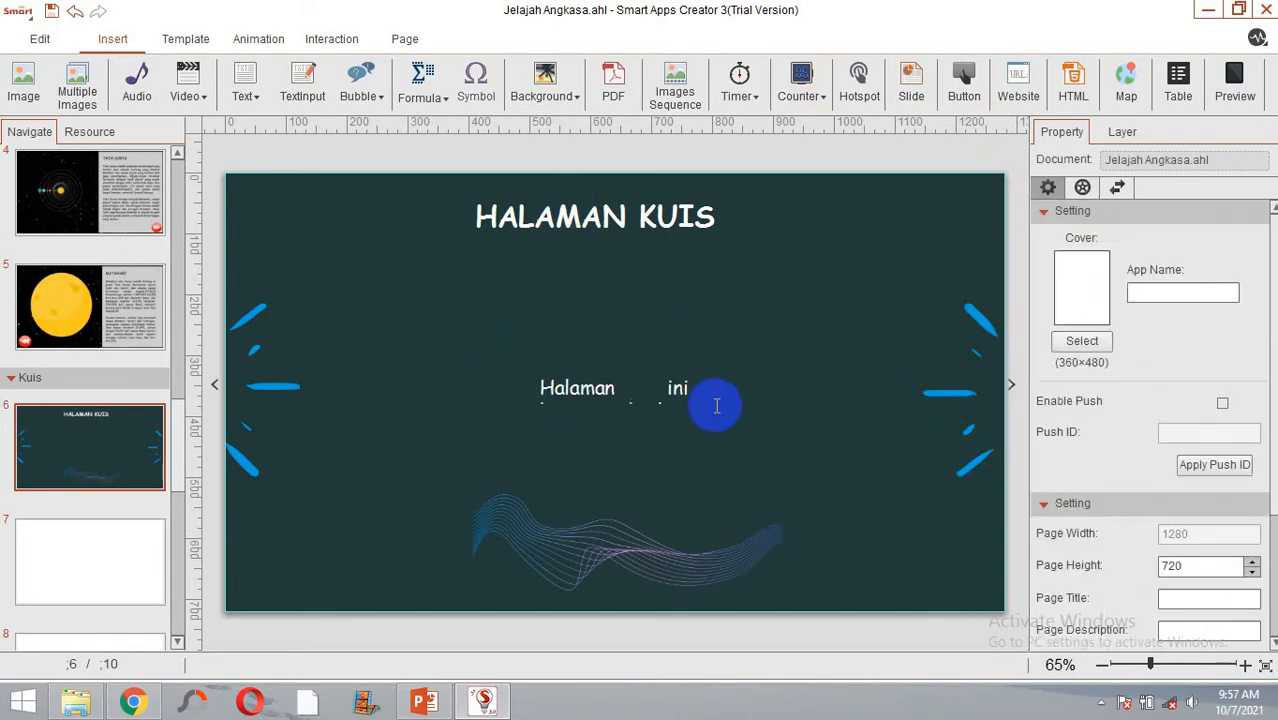
Step: Increase the instruction text box's height to about 199 px and move it below the title to about x 407, y 187
left_click(652, 388)
left_click_drag(614, 376, 614, 284)
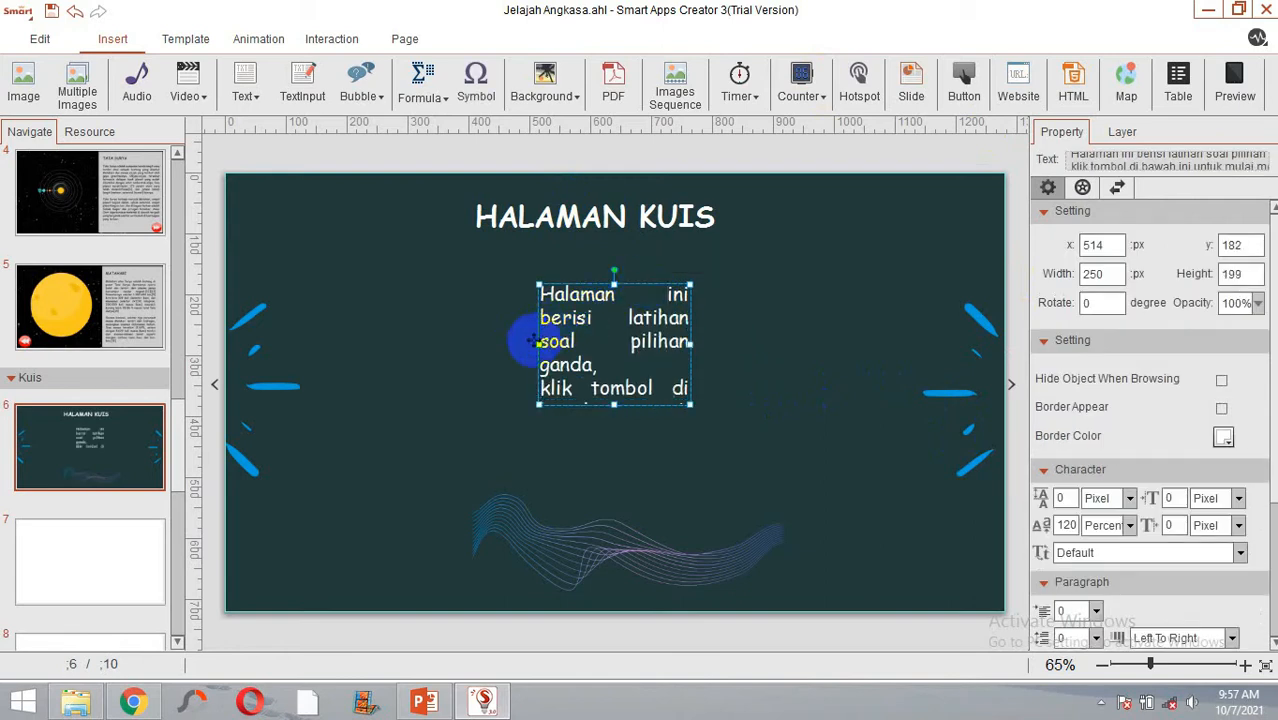
left_click_drag(538, 343, 414, 339)
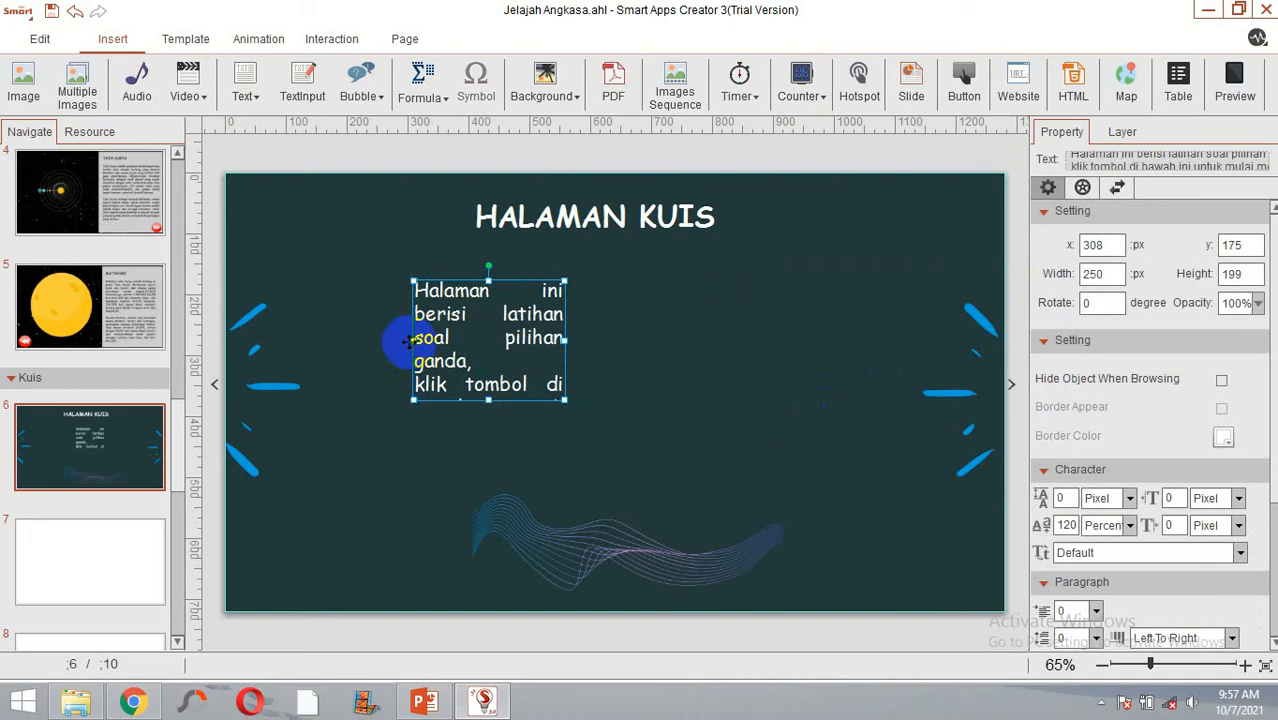
left_click(410, 340)
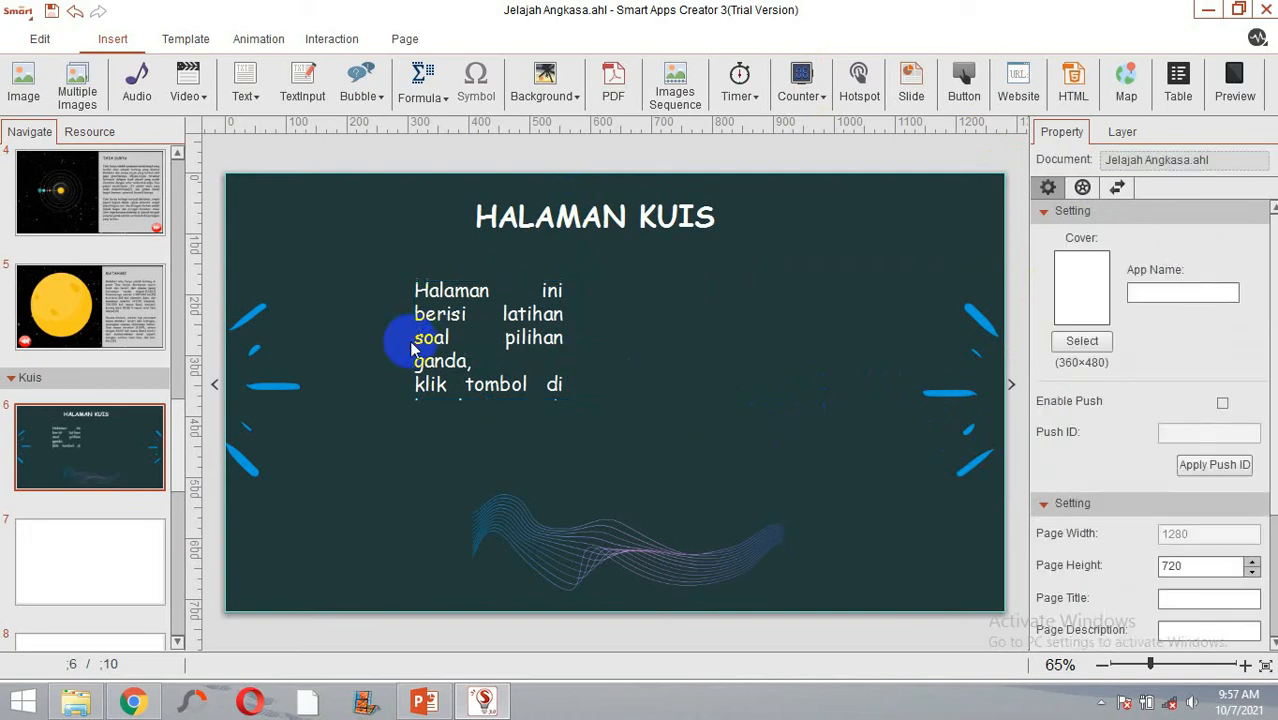
left_click(566, 342)
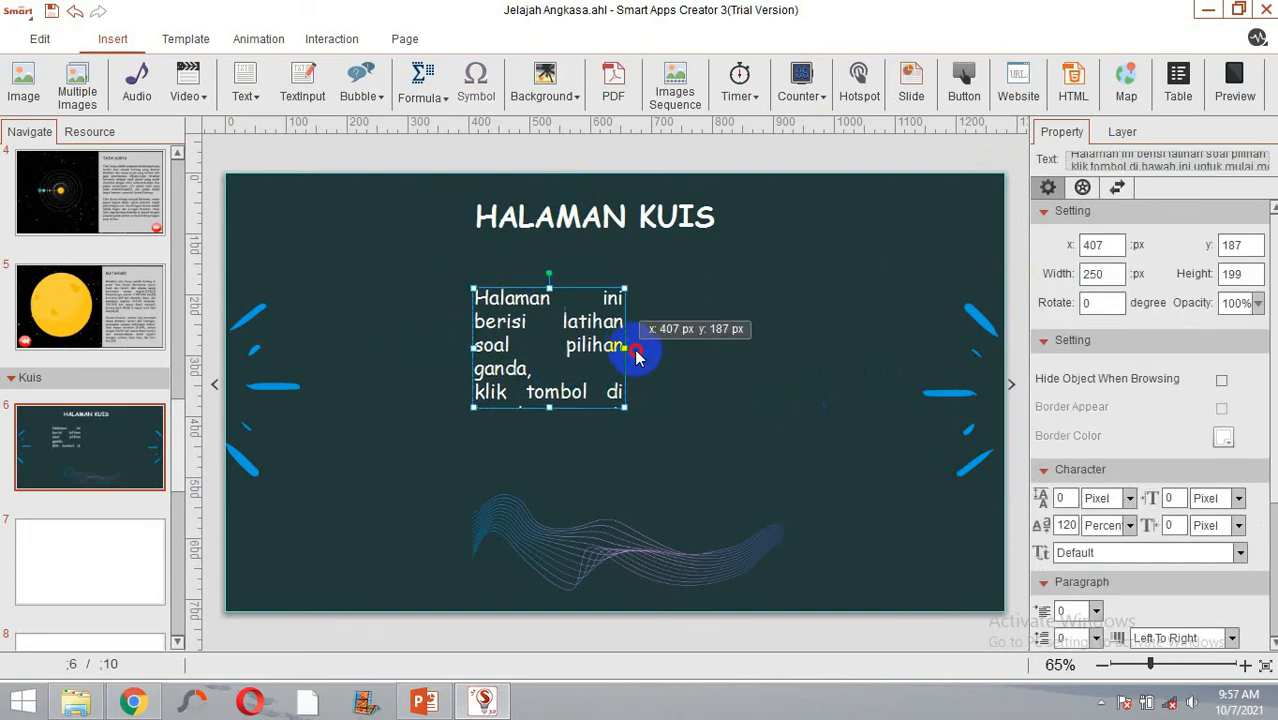
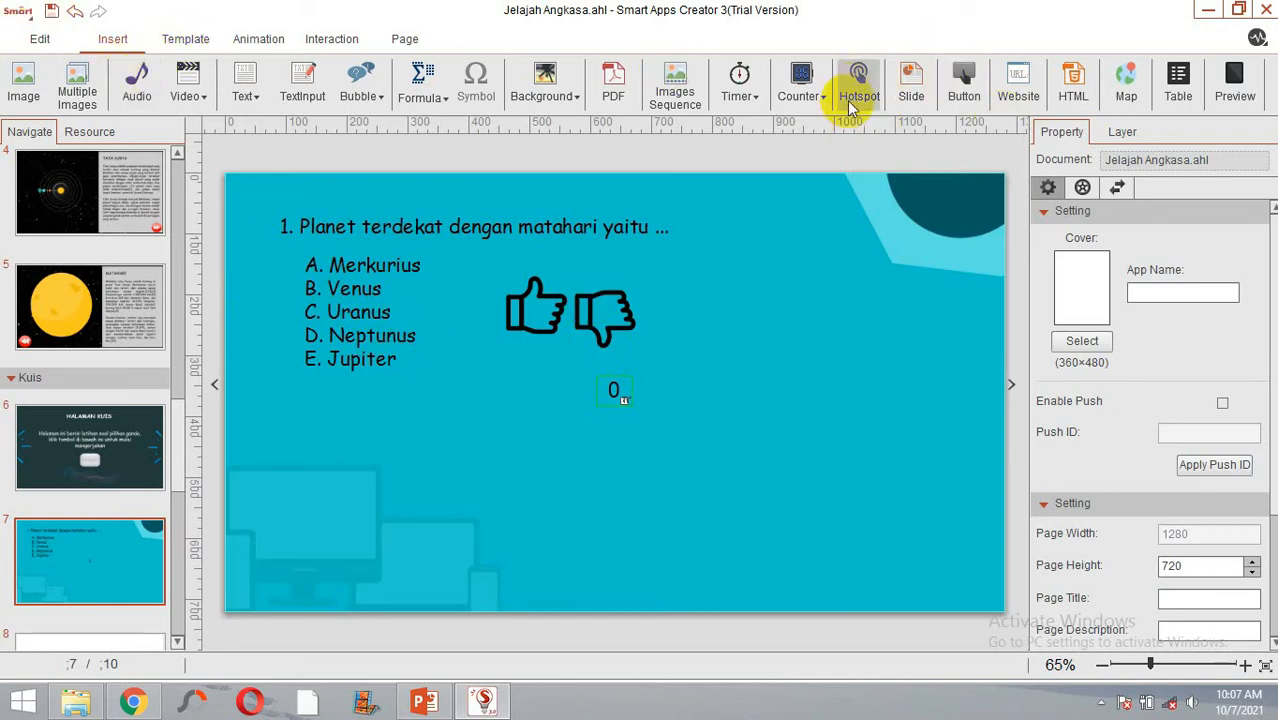
Step: Insert a hotspot on page 7 and fit it over the answer "A. Merkurius" at about 212 by 45 px
right_click(778, 252)
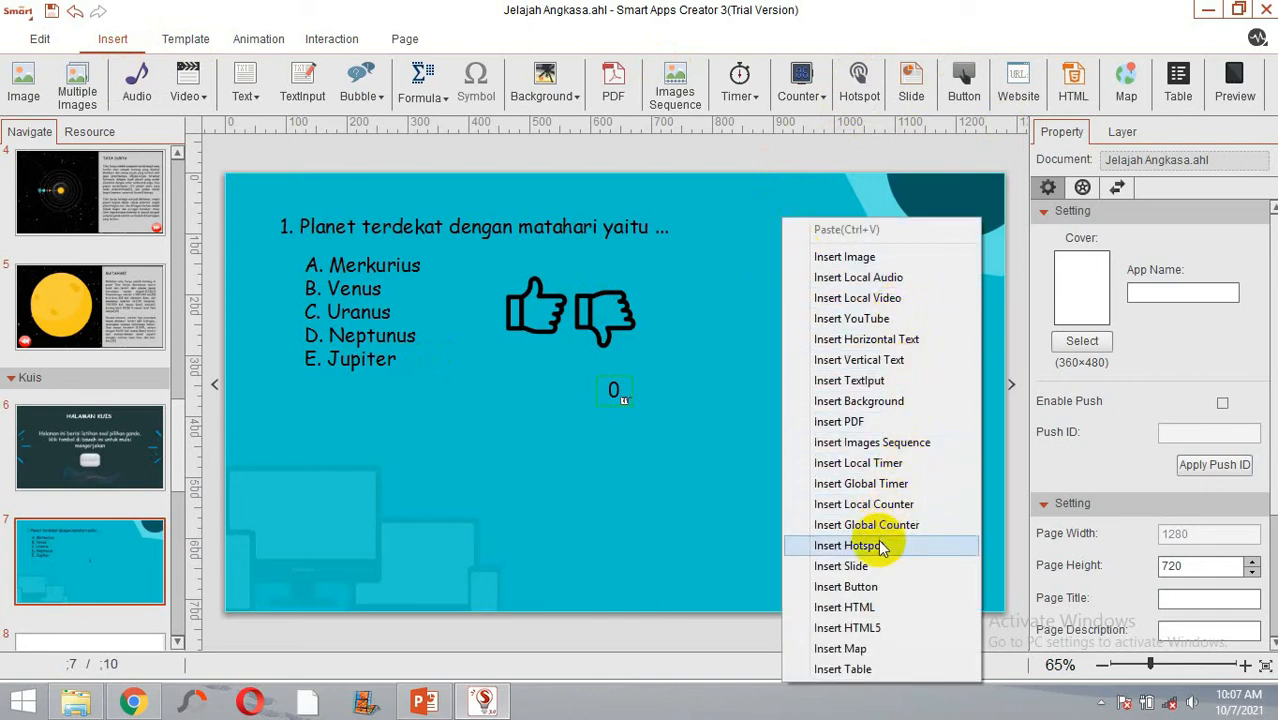
left_click(840, 545)
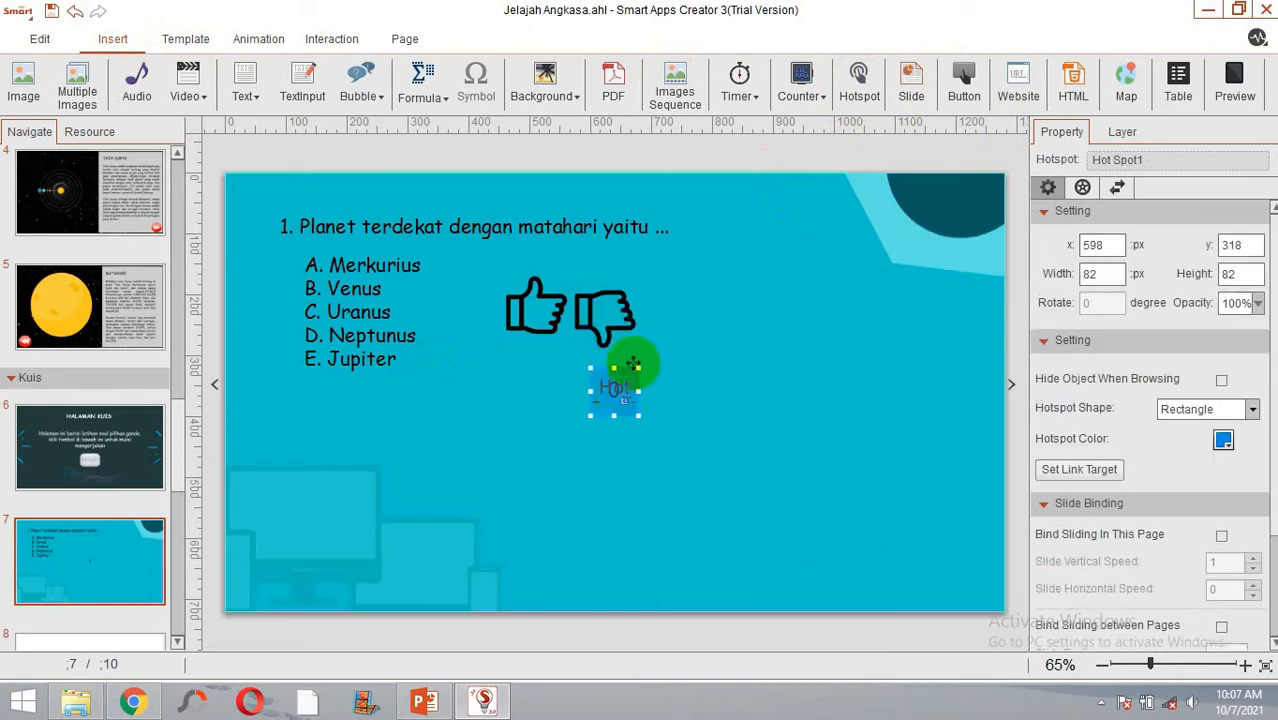
left_click_drag(622, 372, 429, 266)
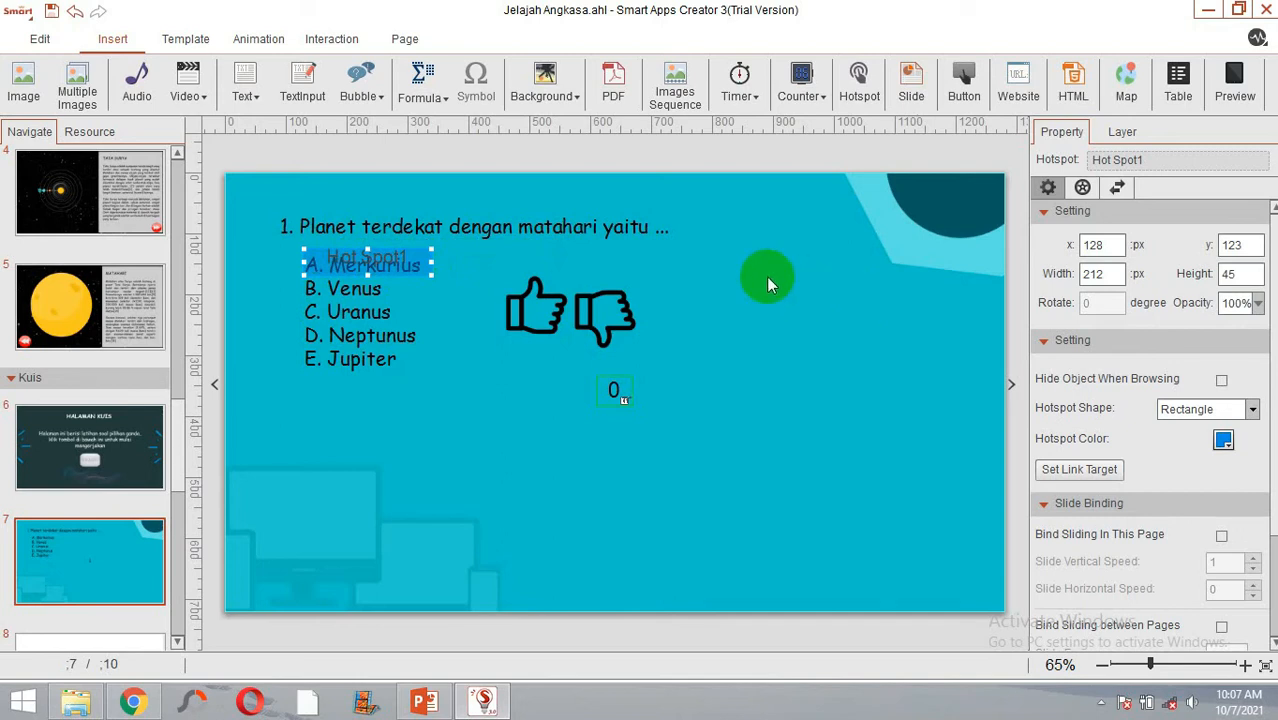
Step: Rename the layer of the hotspot over answer A to "Hot Spot Benar"
left_click(1122, 133)
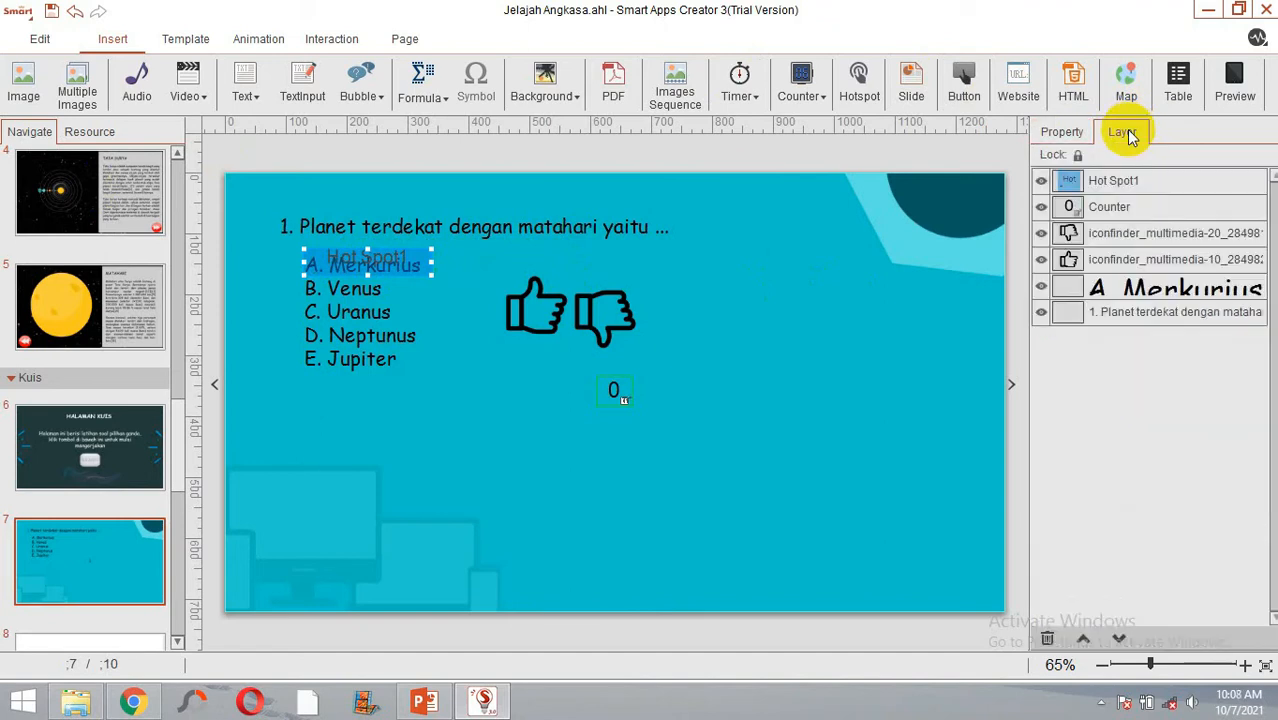
left_click(1134, 182)
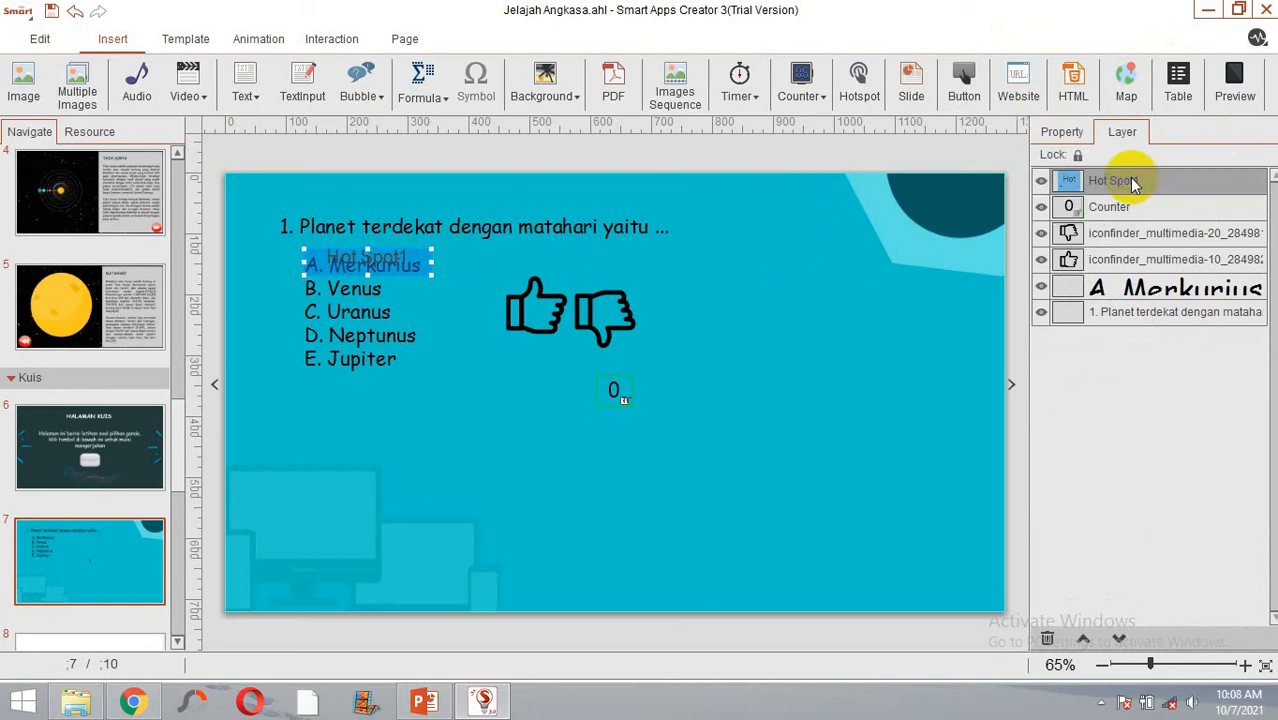
left_click(1136, 181)
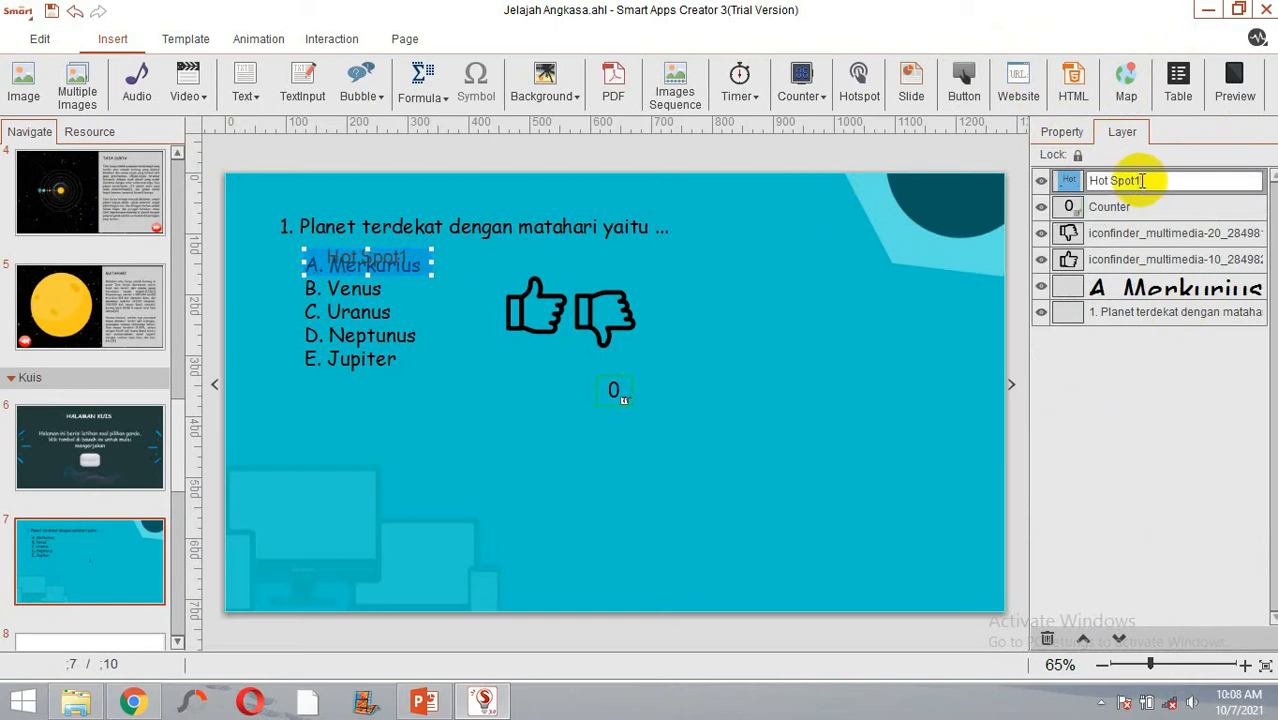
left_click(1146, 180)
left_click_drag(1146, 179, 1097, 178)
left_click(1140, 178)
key("BackSpace")
type("Benar")
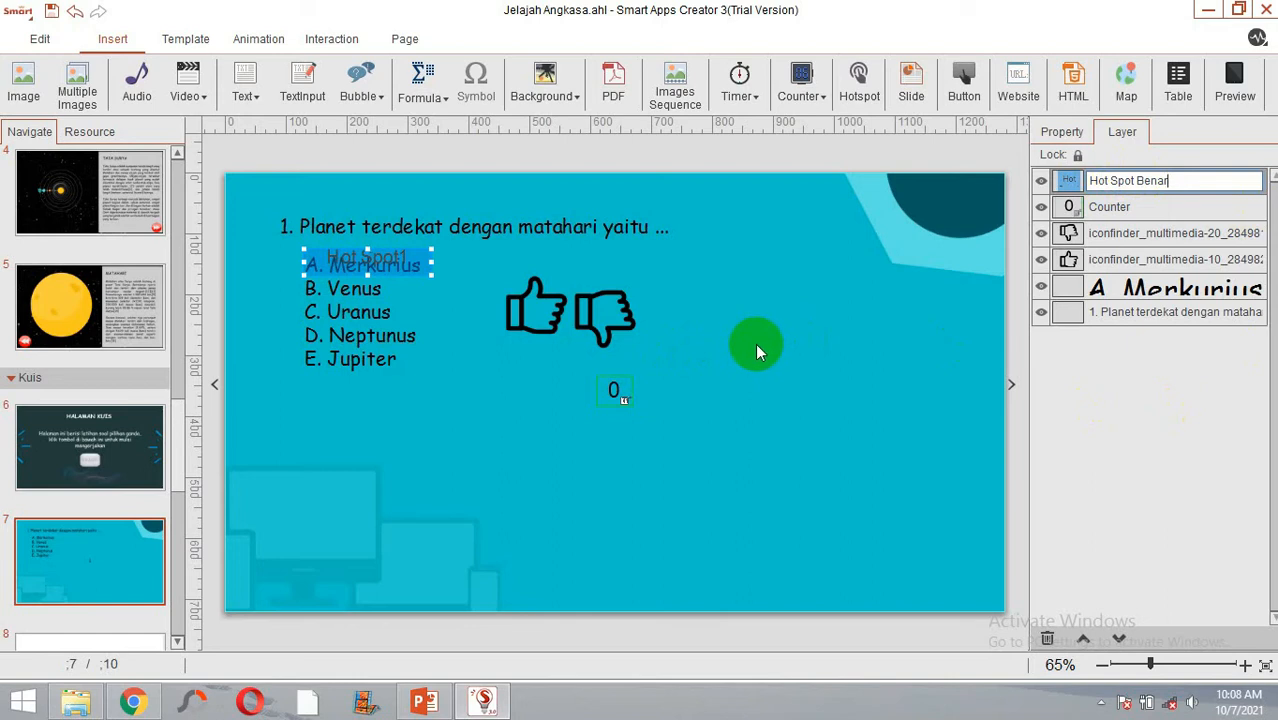
left_click(756, 342)
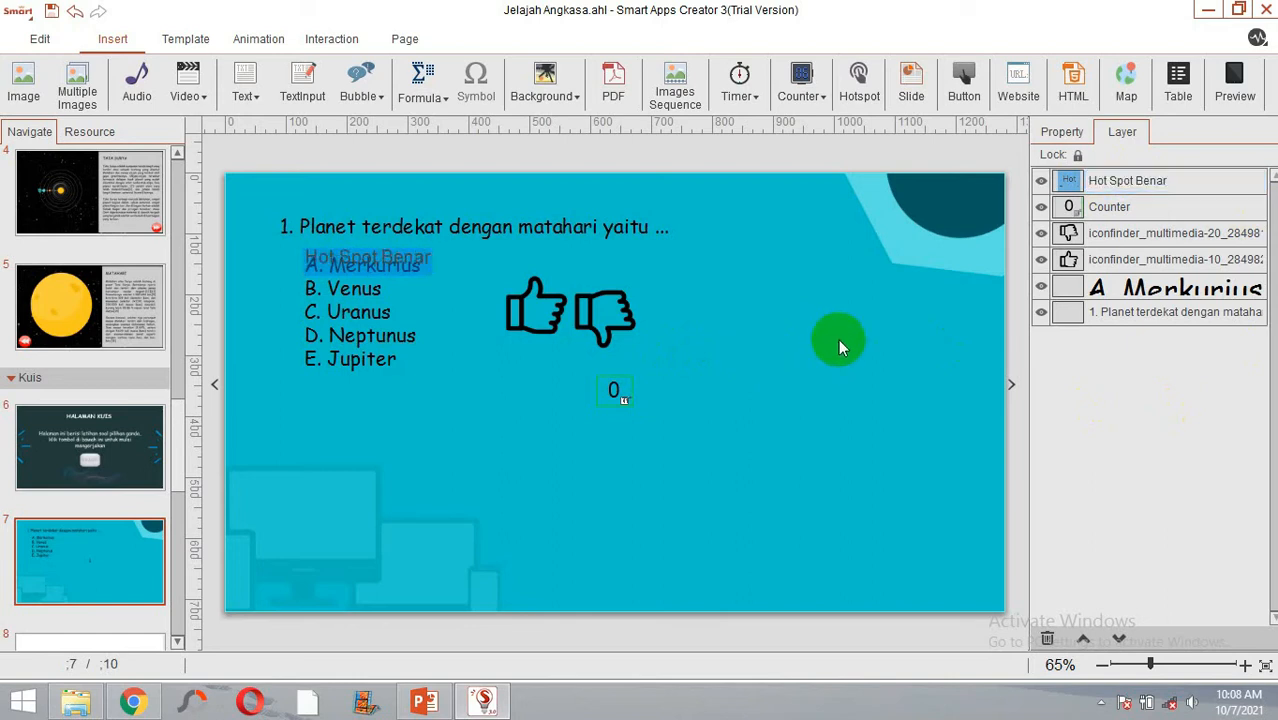
Step: Insert a second hotspot on page 7 and stretch it over the answers B. Venus to E. Jupiter
right_click(540, 393)
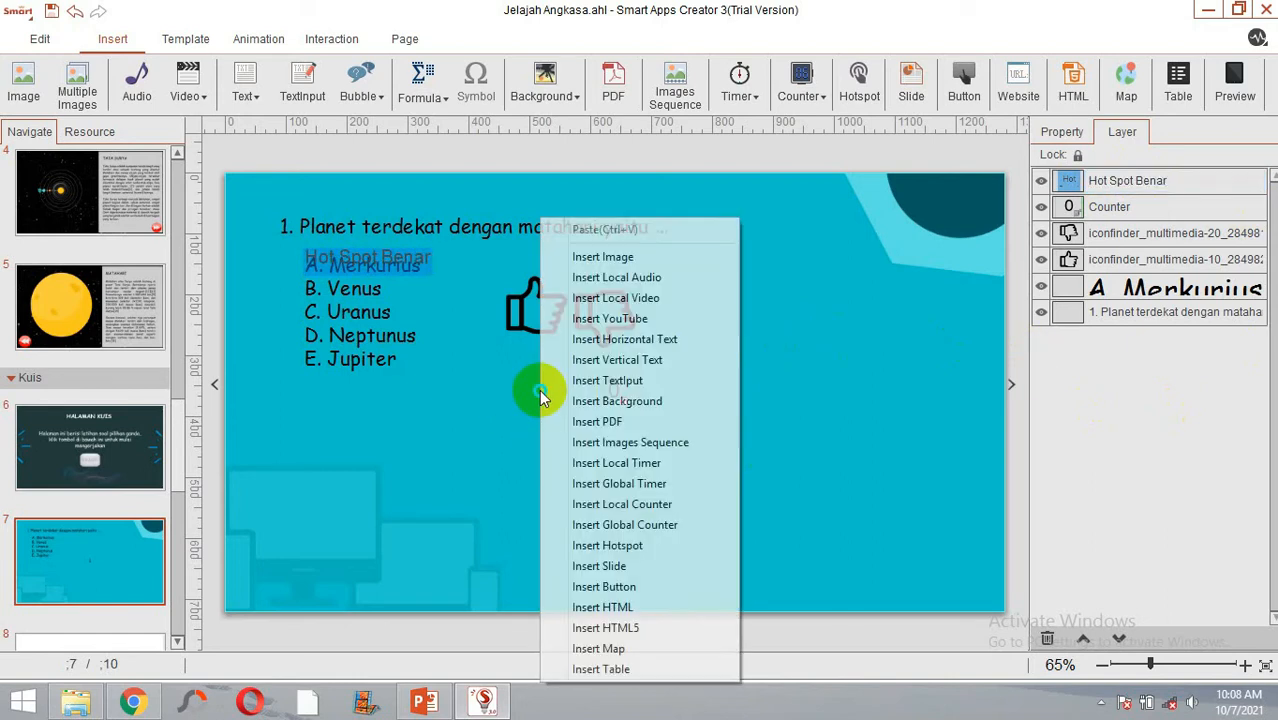
left_click(632, 545)
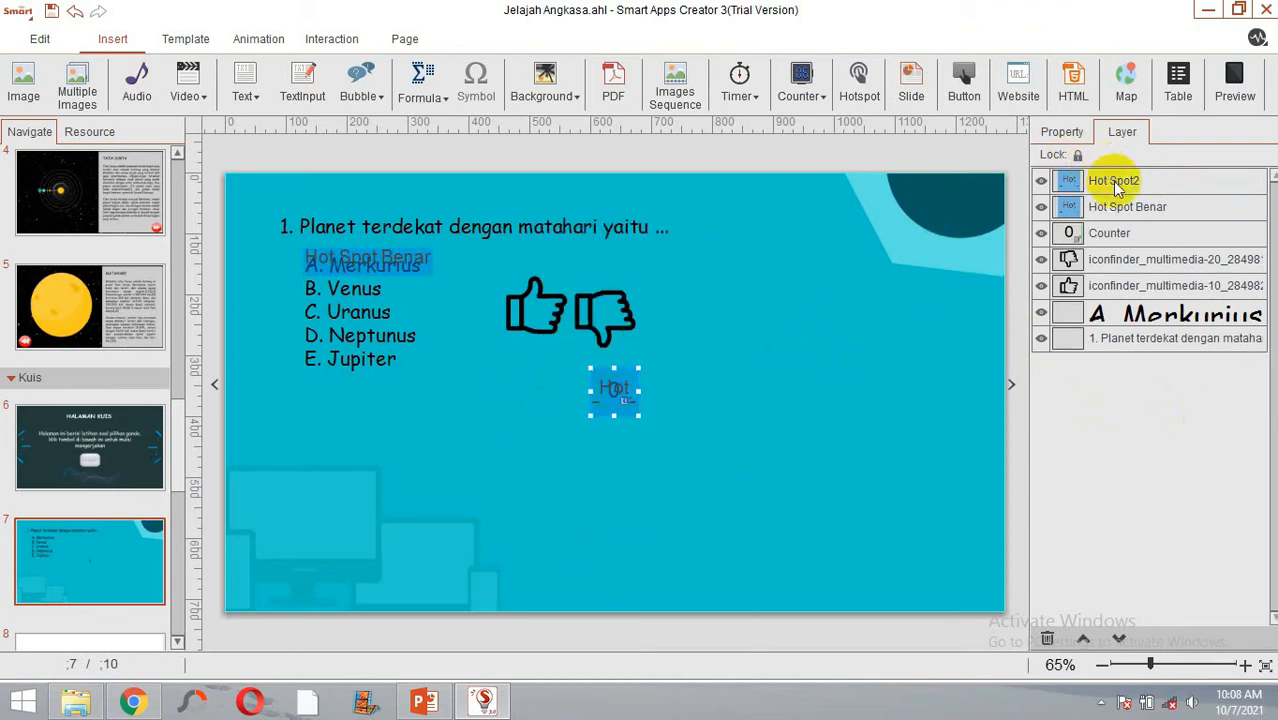
left_click_drag(620, 388, 331, 278)
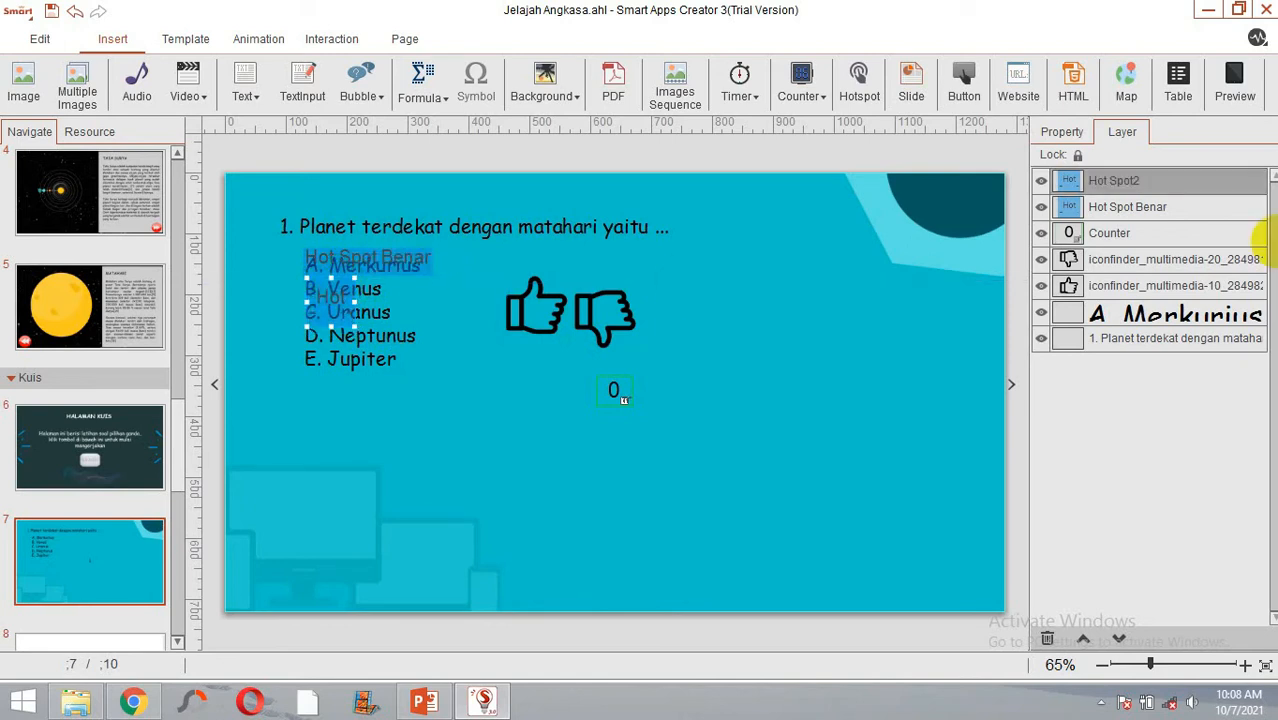
left_click(675, 307)
left_click_drag(354, 301, 357, 369)
left_click(641, 316)
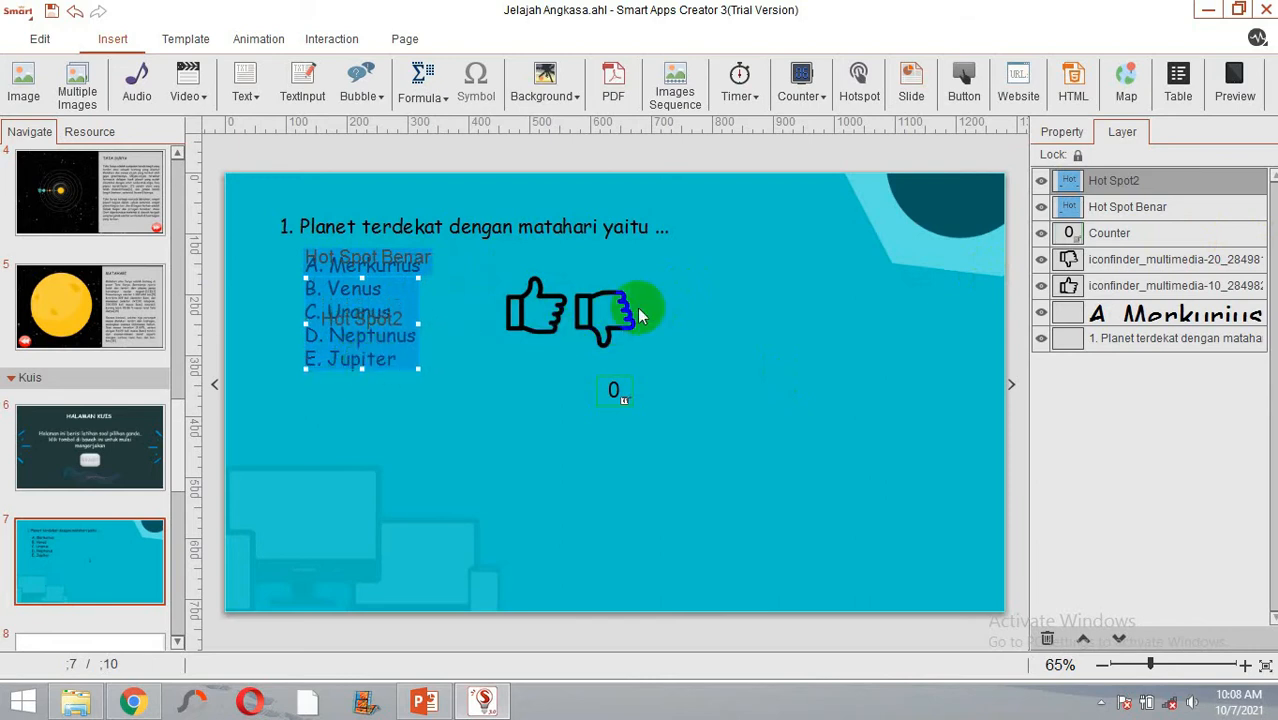
Step: Rename the layer of the hotspot over answers B to E to "Hot Spot salah"
double_click(1130, 182)
left_click(1157, 179)
key("BackSpace")
type("salah")
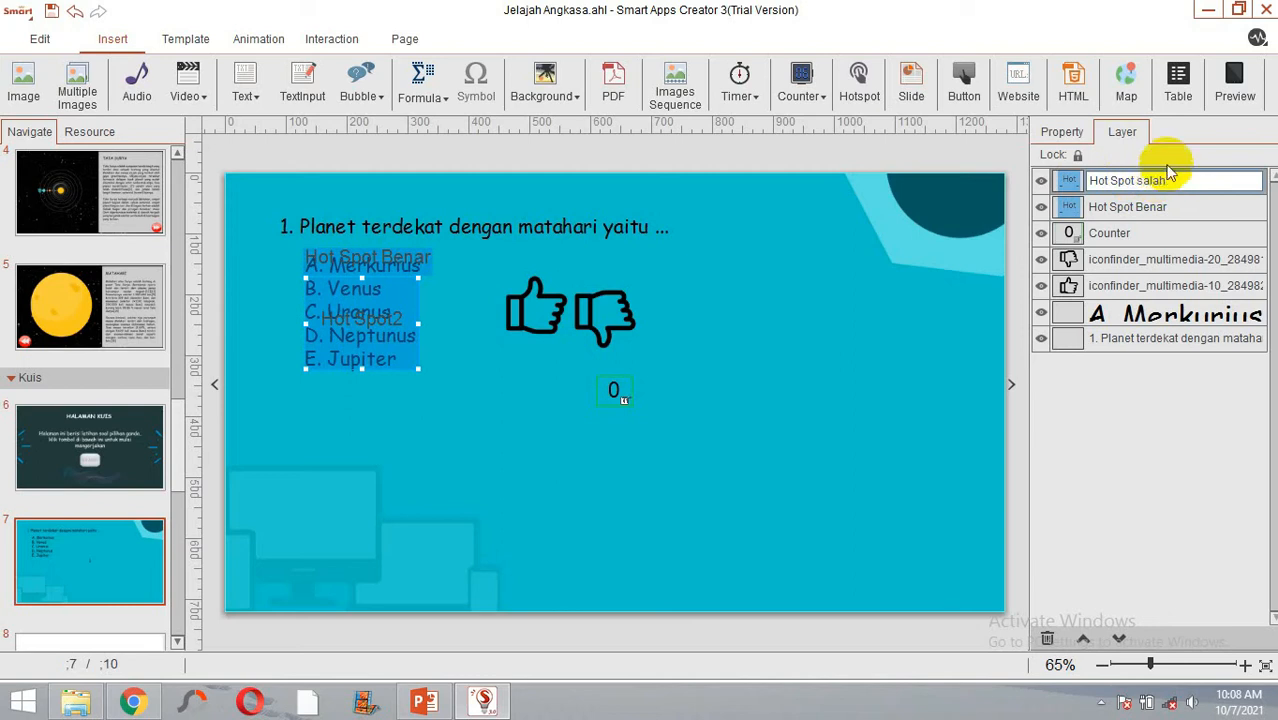
left_click(375, 360)
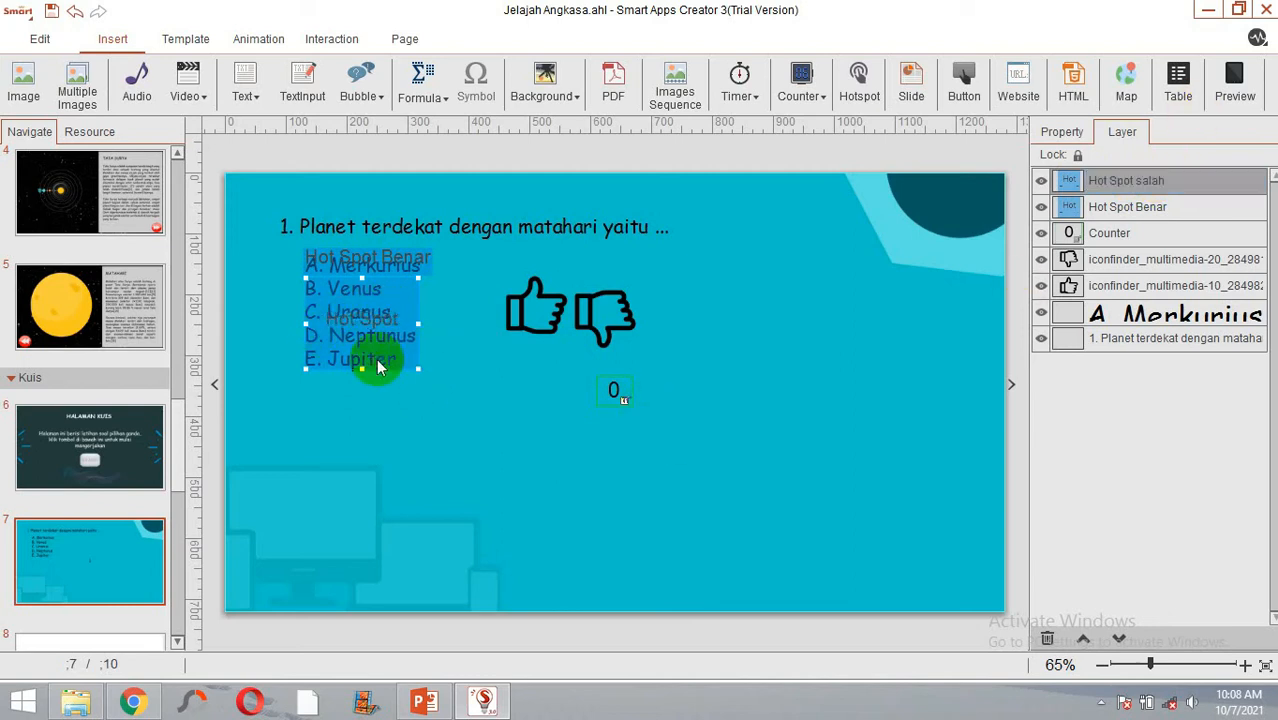
Step: Recolour the hotspot over answers B to E on page 7 to orange
left_click(1062, 134)
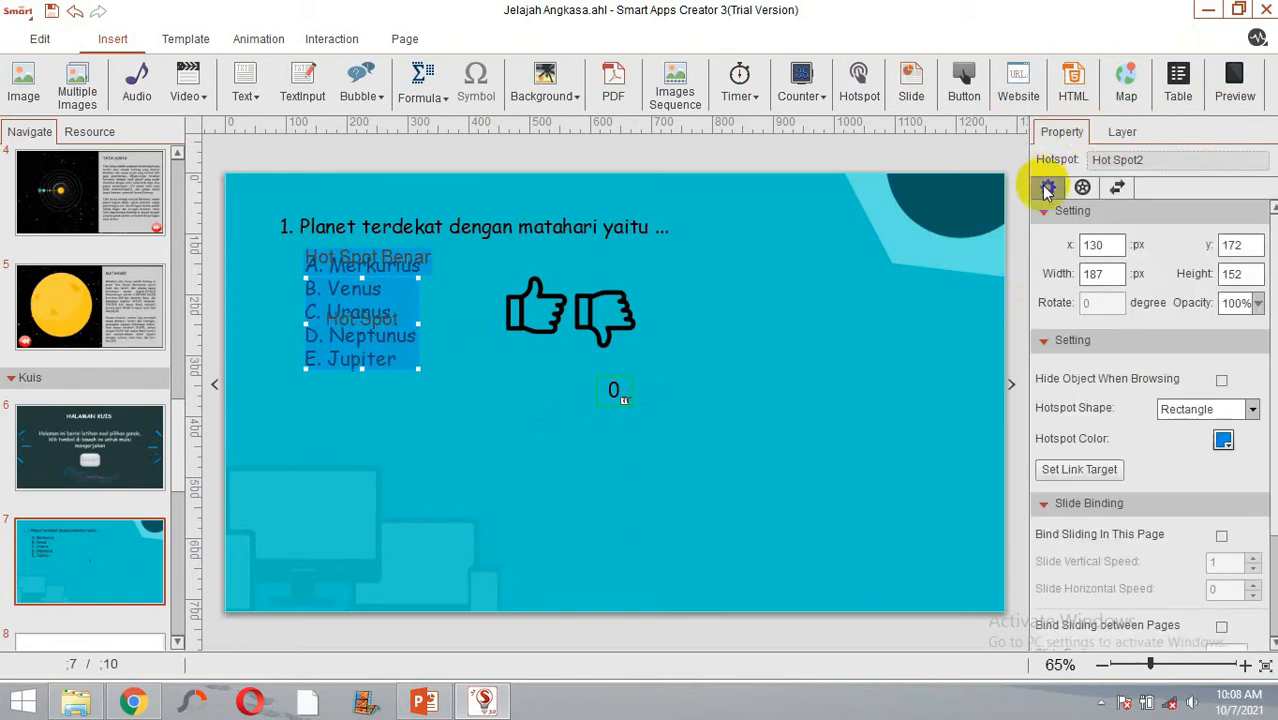
left_click(1223, 441)
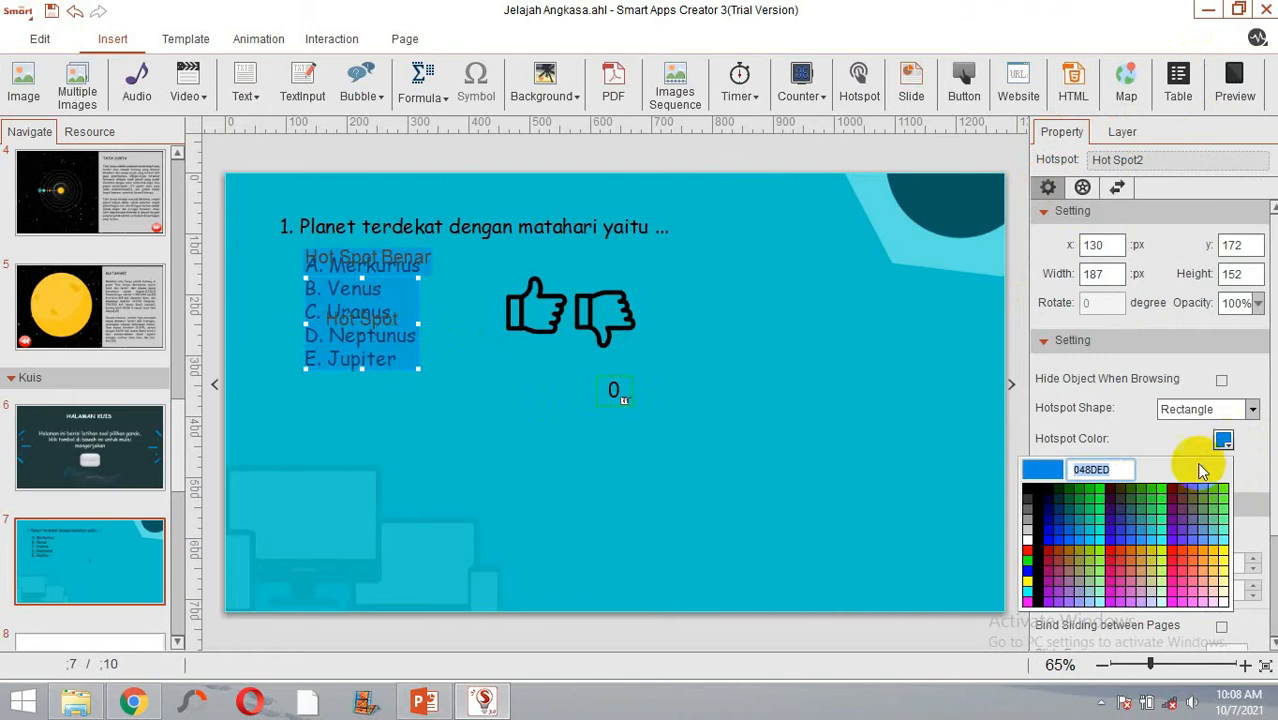
left_click(1032, 557)
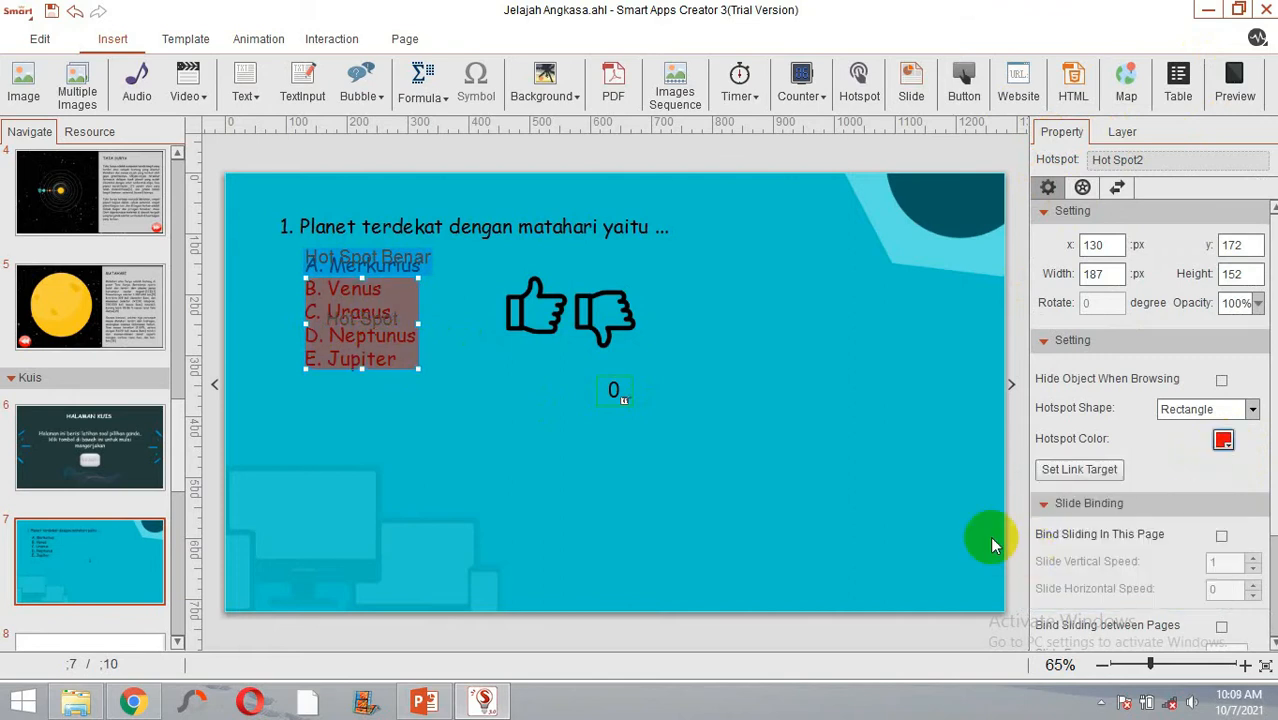
left_click(1223, 441)
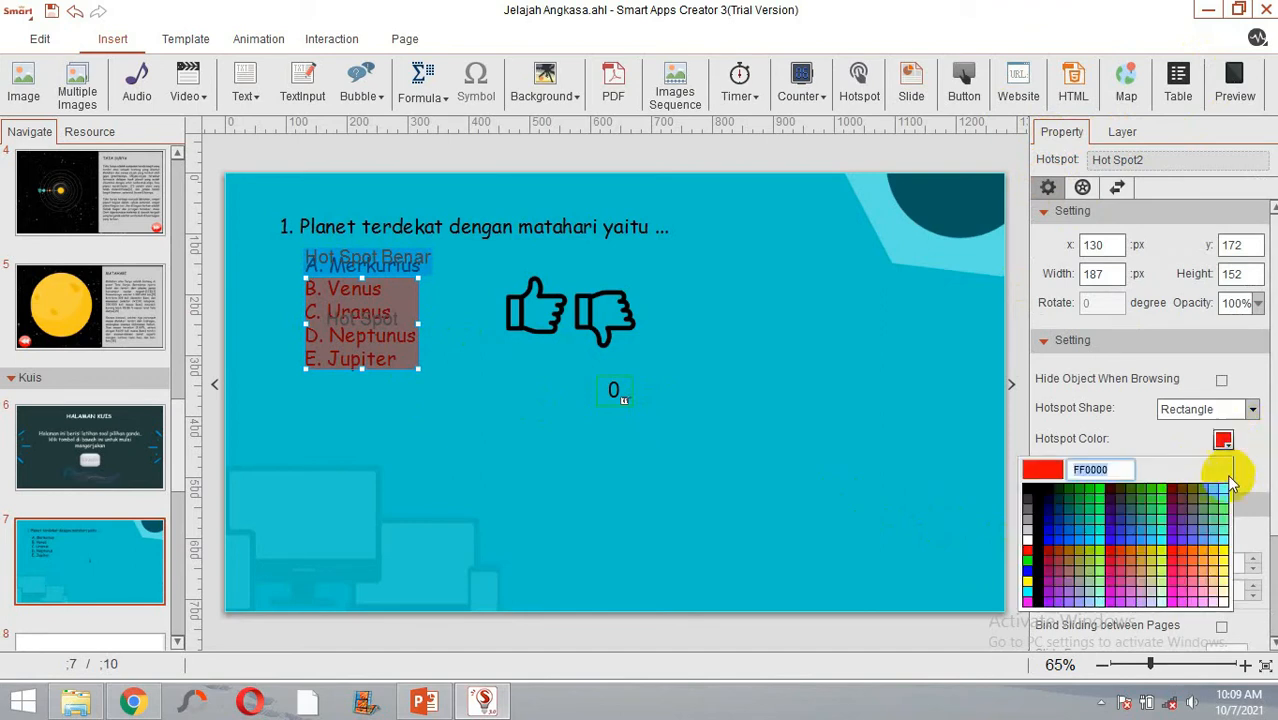
left_click(1141, 571)
left_click(810, 445)
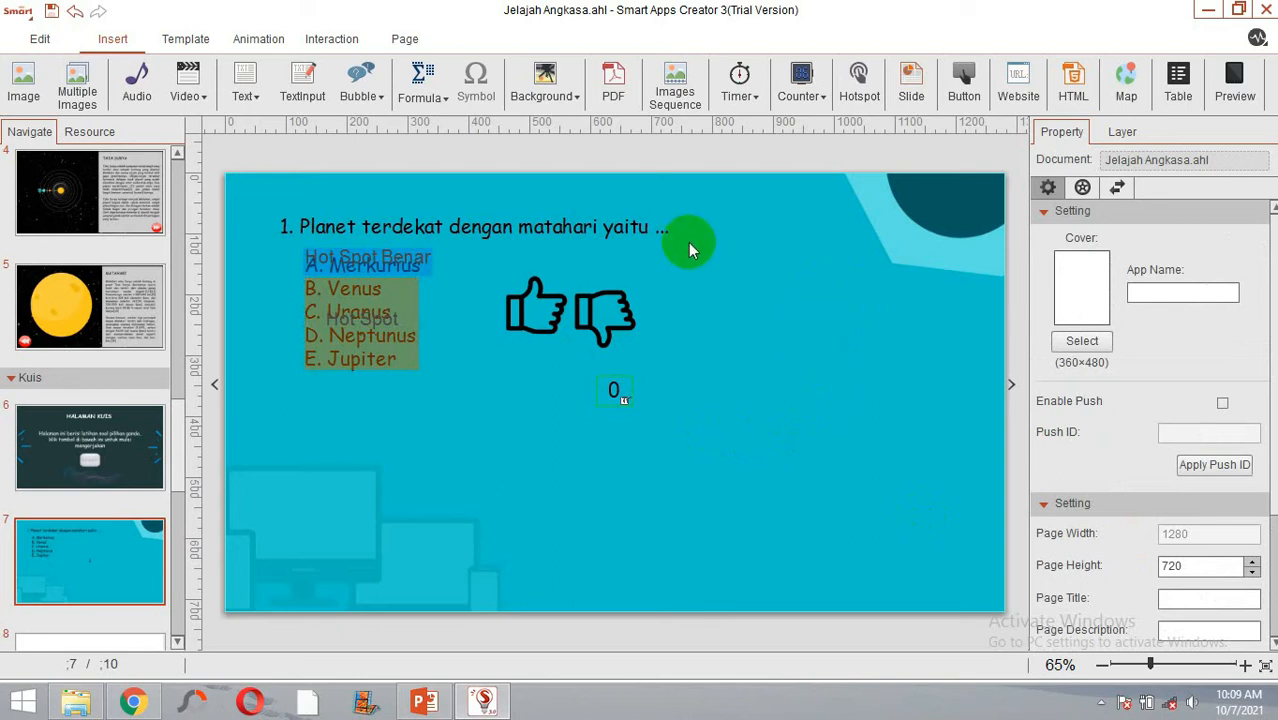
Step: Widen the hotspot over answers B to E to match the width of the hotspot over answer A
left_click(418, 320)
left_click_drag(416, 325, 430, 325)
left_click(740, 408)
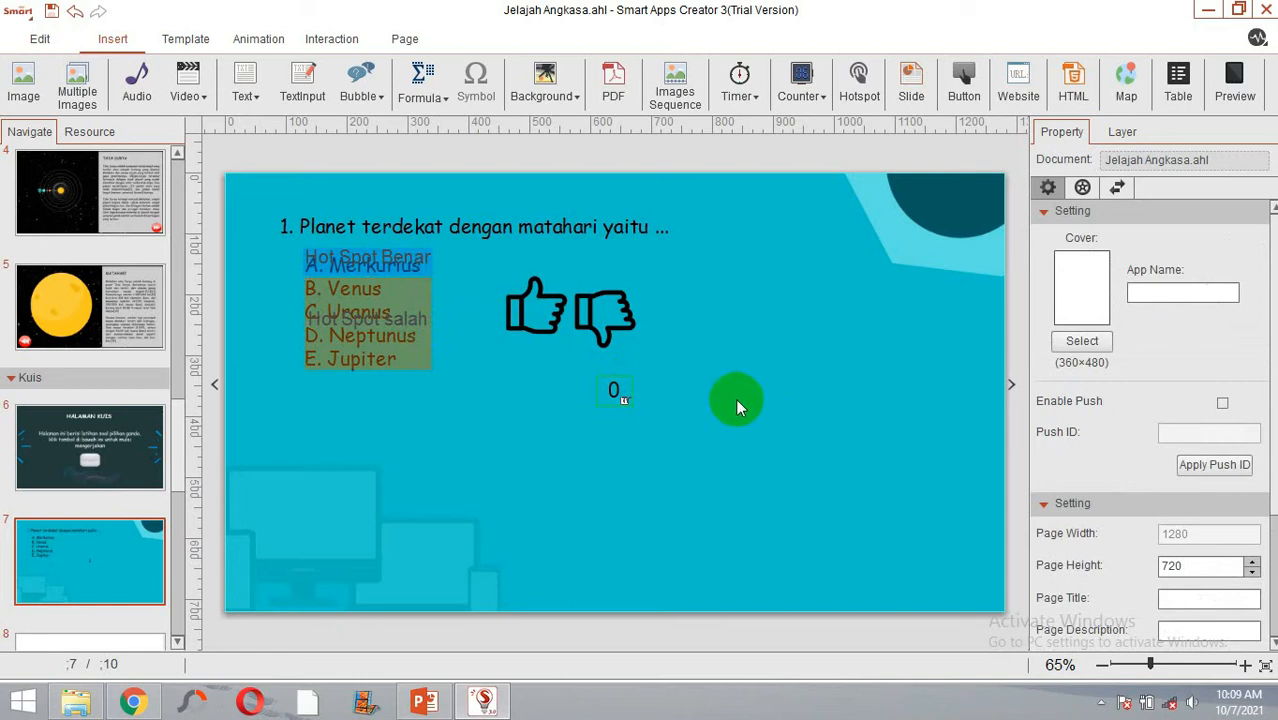
Step: Add a Touch interaction to the "Hot Spot Benar" hotspot that triggers Play Animation on the thumbs-up icon
left_click(335, 252)
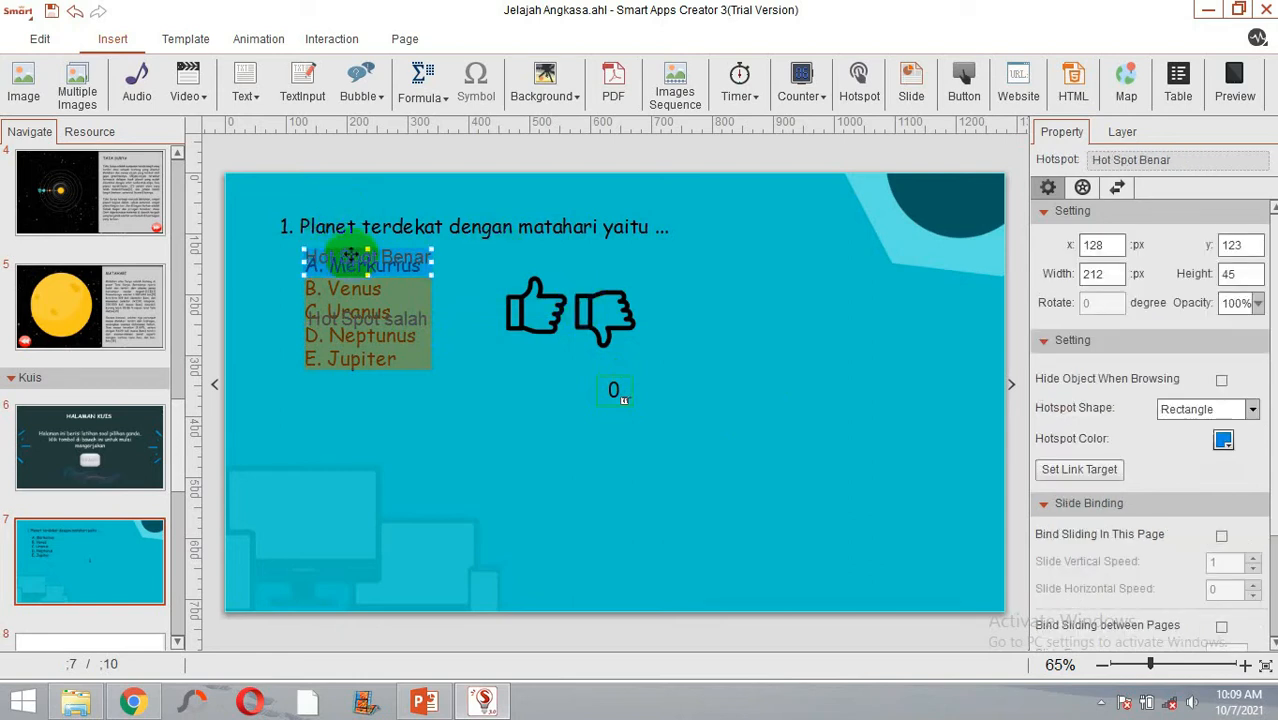
left_click(328, 40)
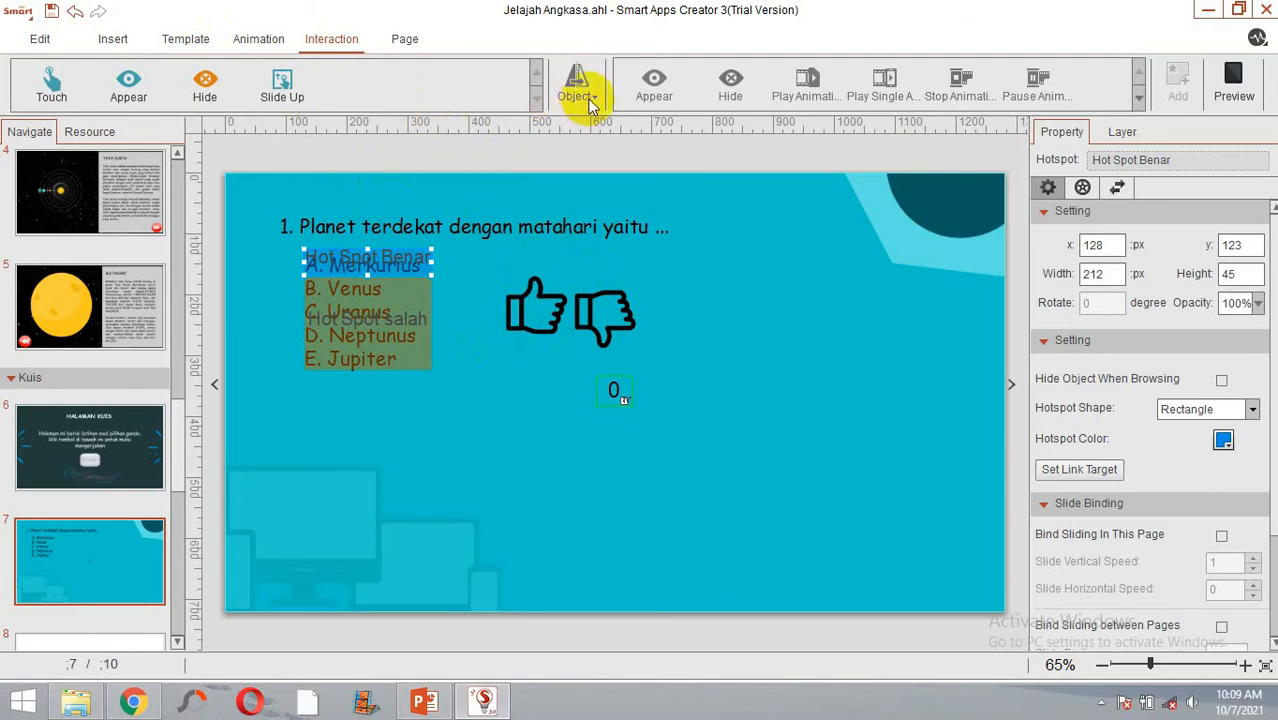
left_click(45, 85)
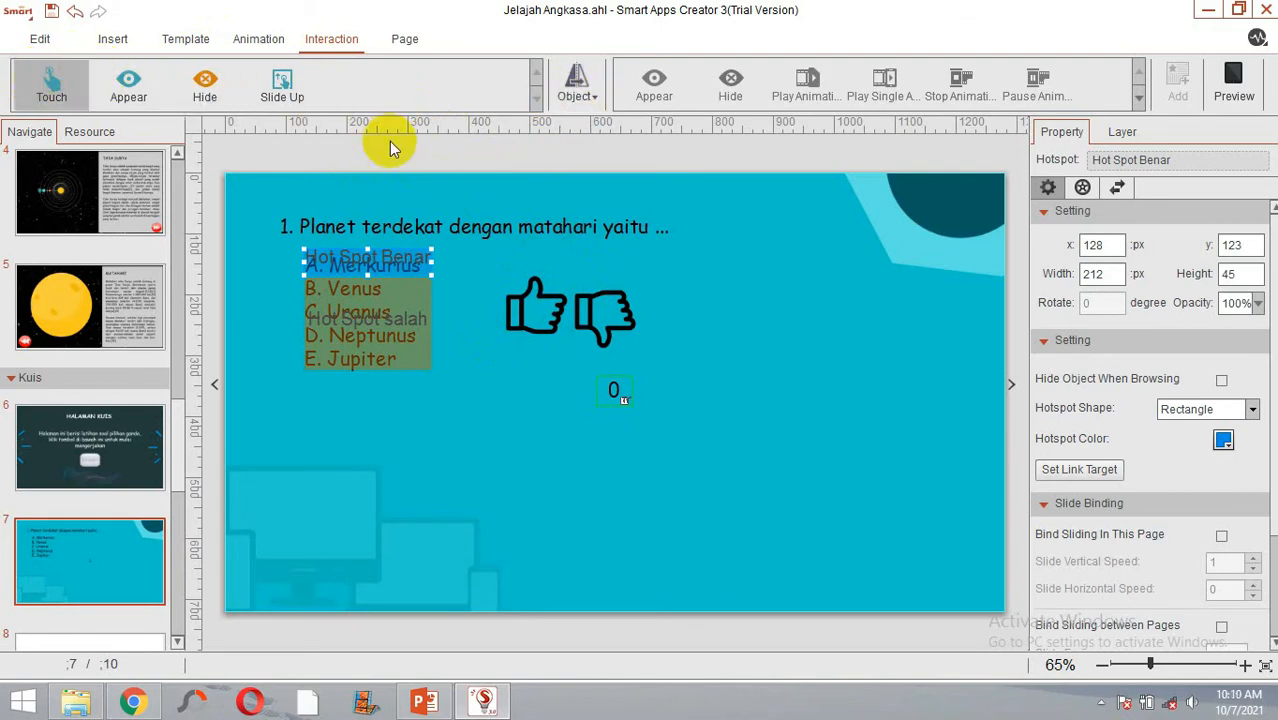
left_click(591, 99)
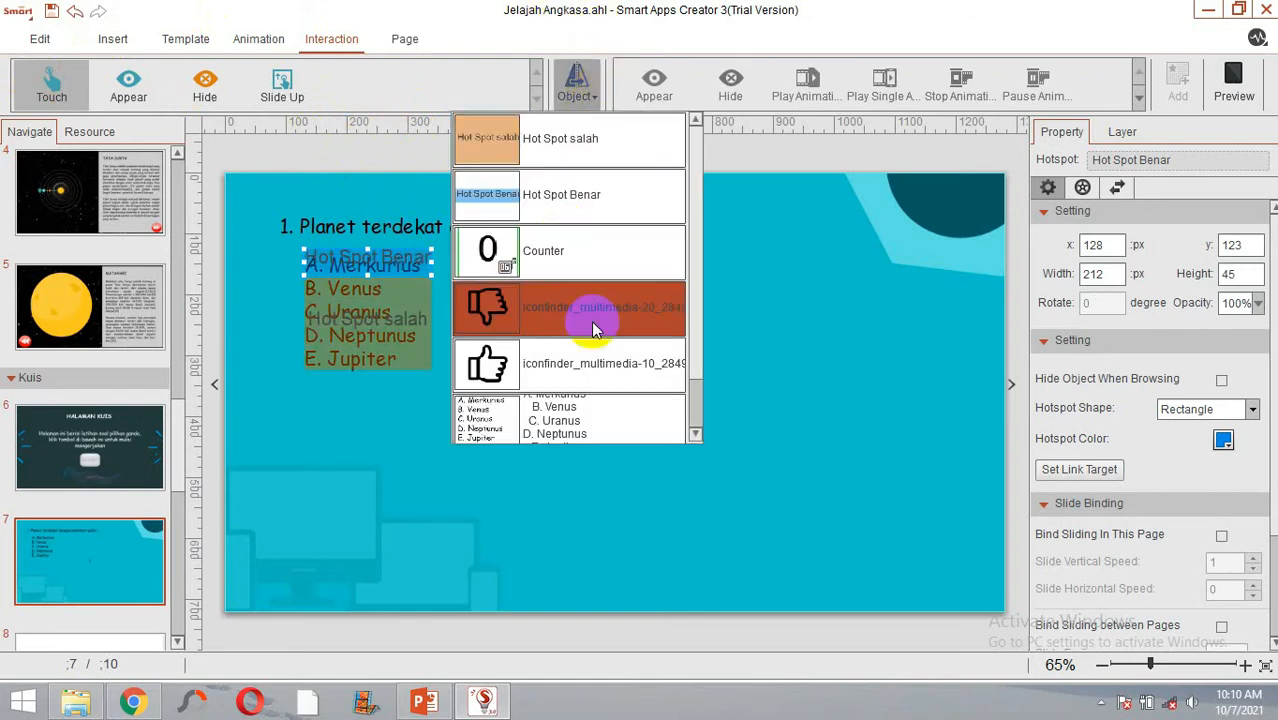
left_click(599, 366)
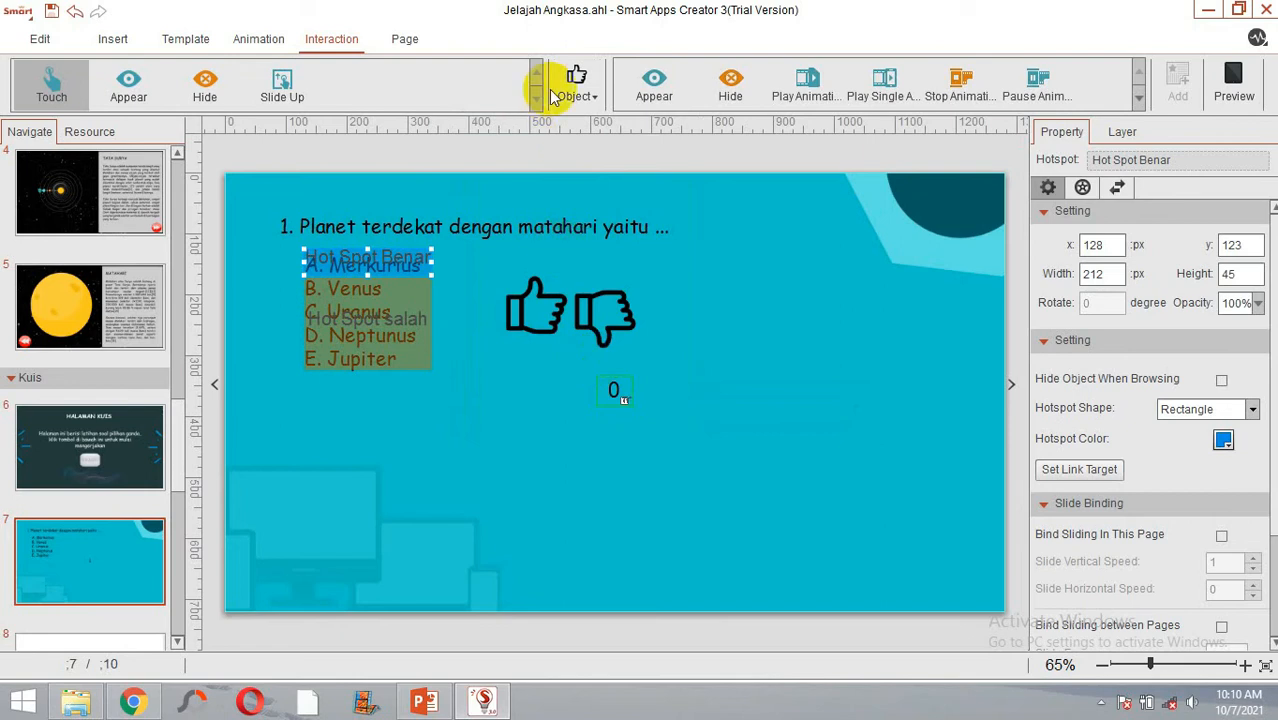
left_click(806, 92)
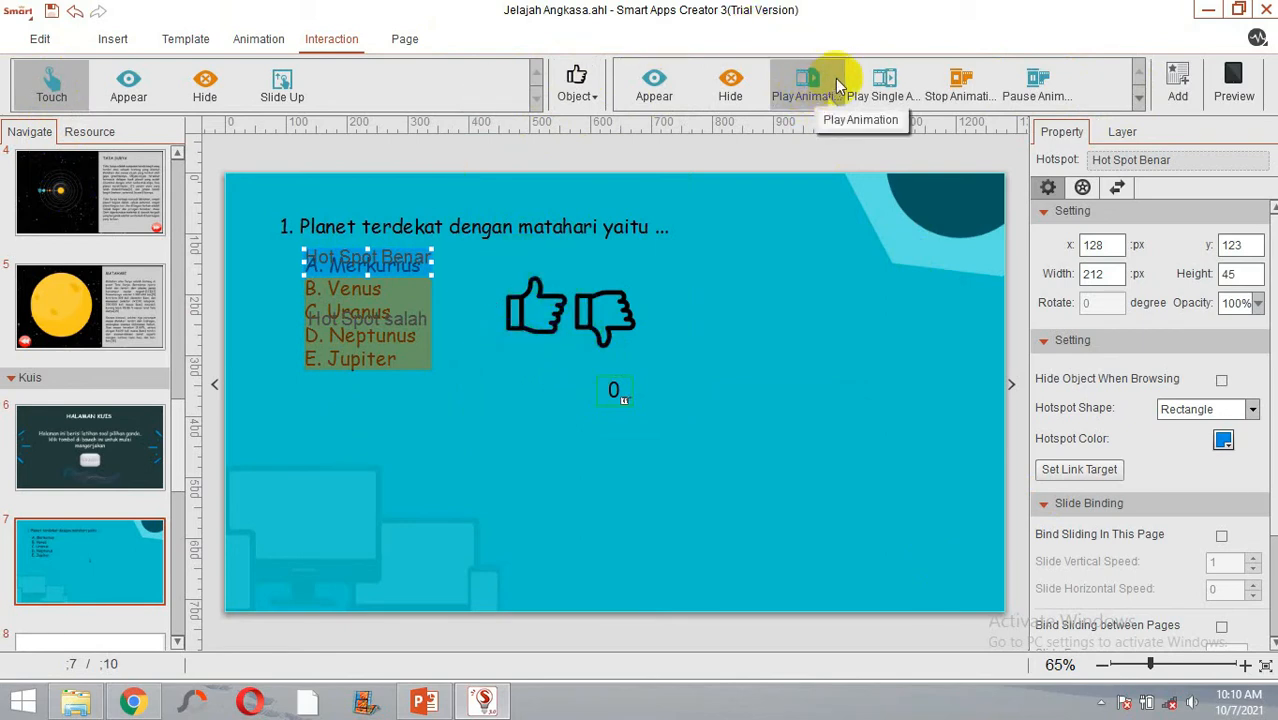
left_click(815, 108)
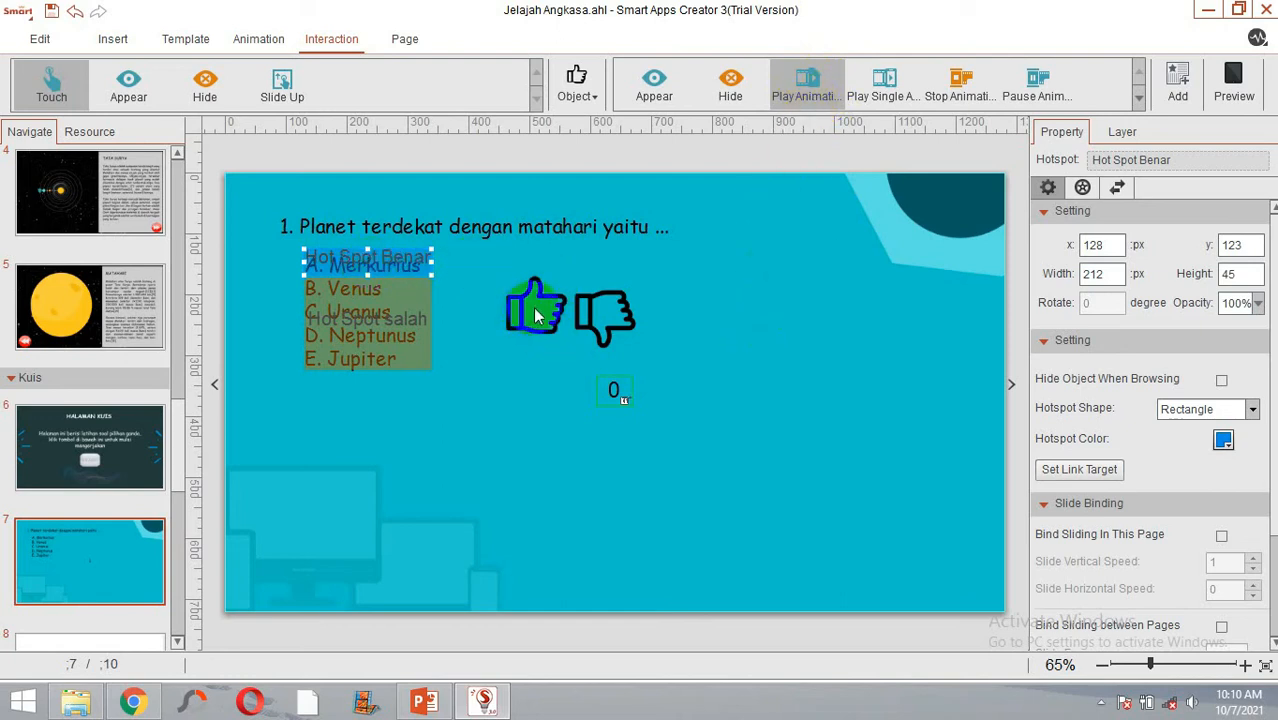
left_click(1179, 88)
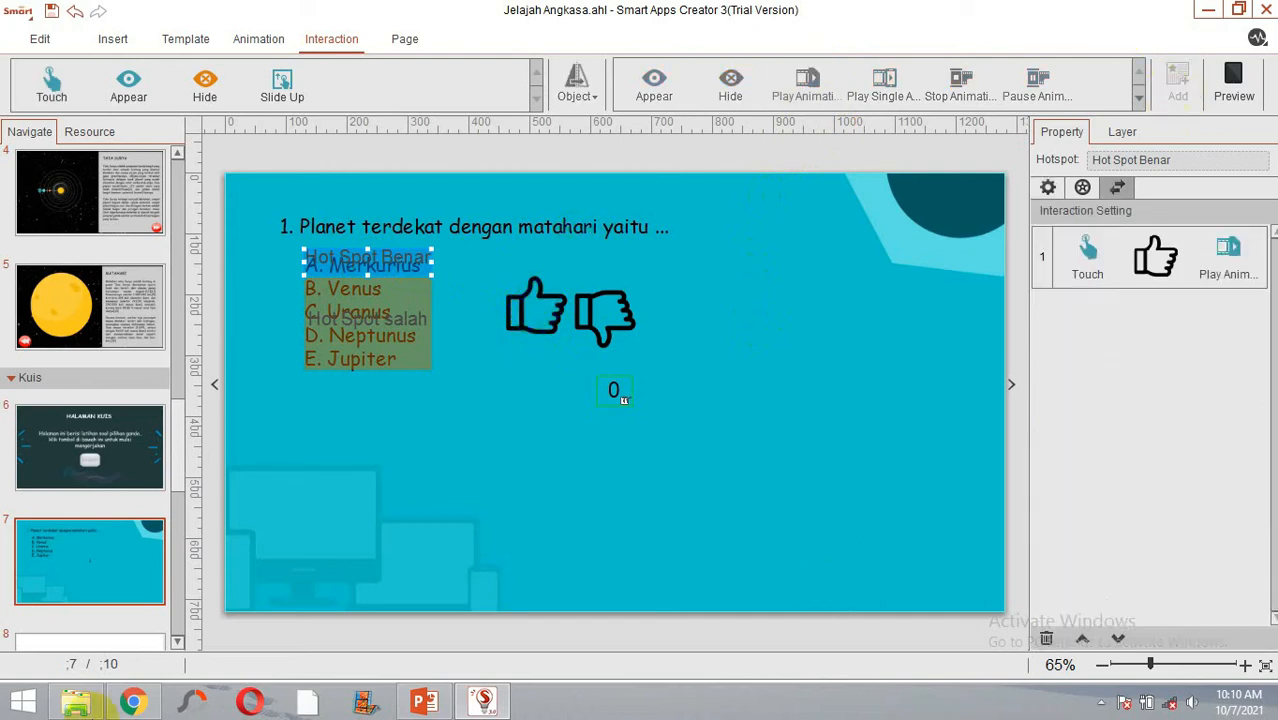
Step: Preview page 7 and test the touch response of answer A. Merkurius
left_click(967, 168)
key("F5")
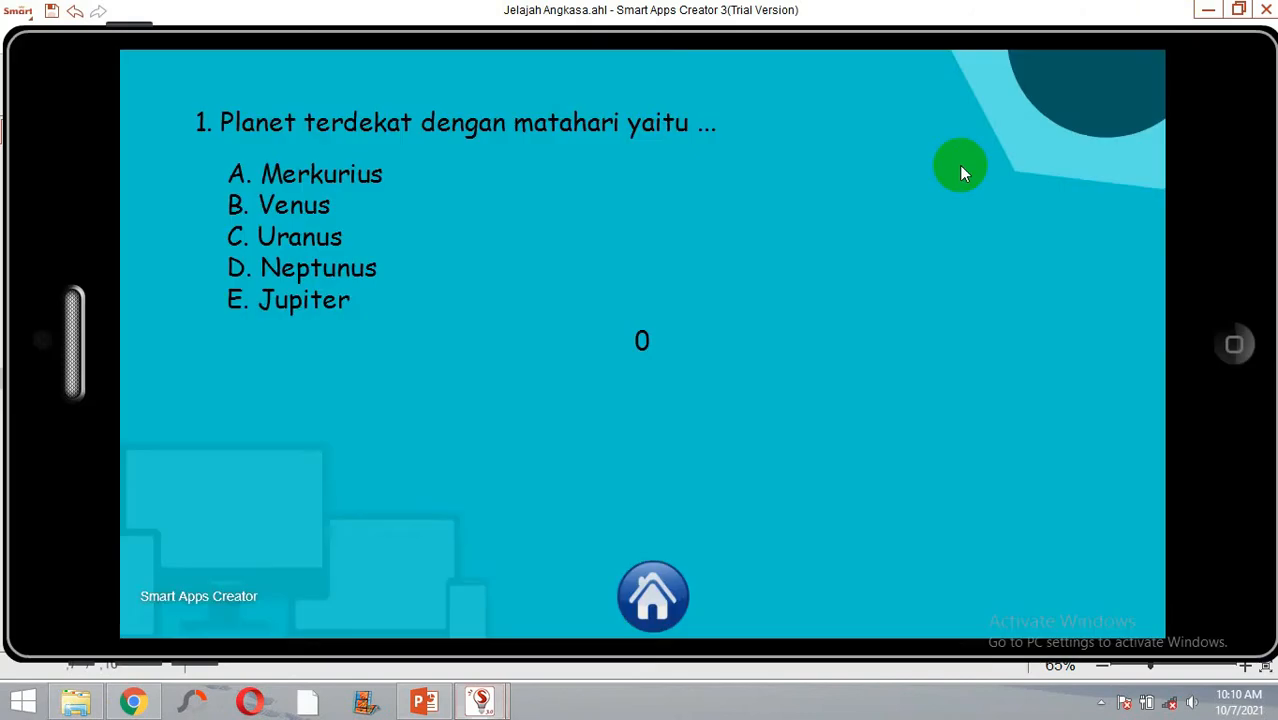
left_click(322, 172)
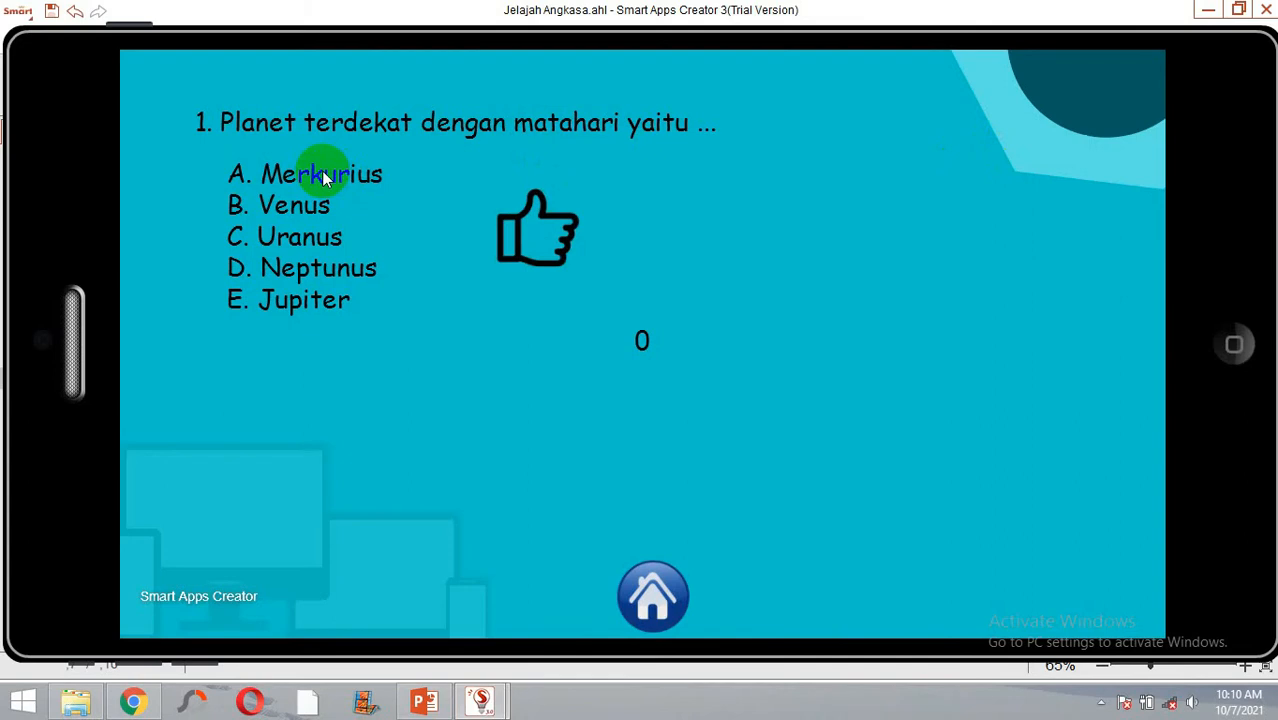
left_click(1231, 343)
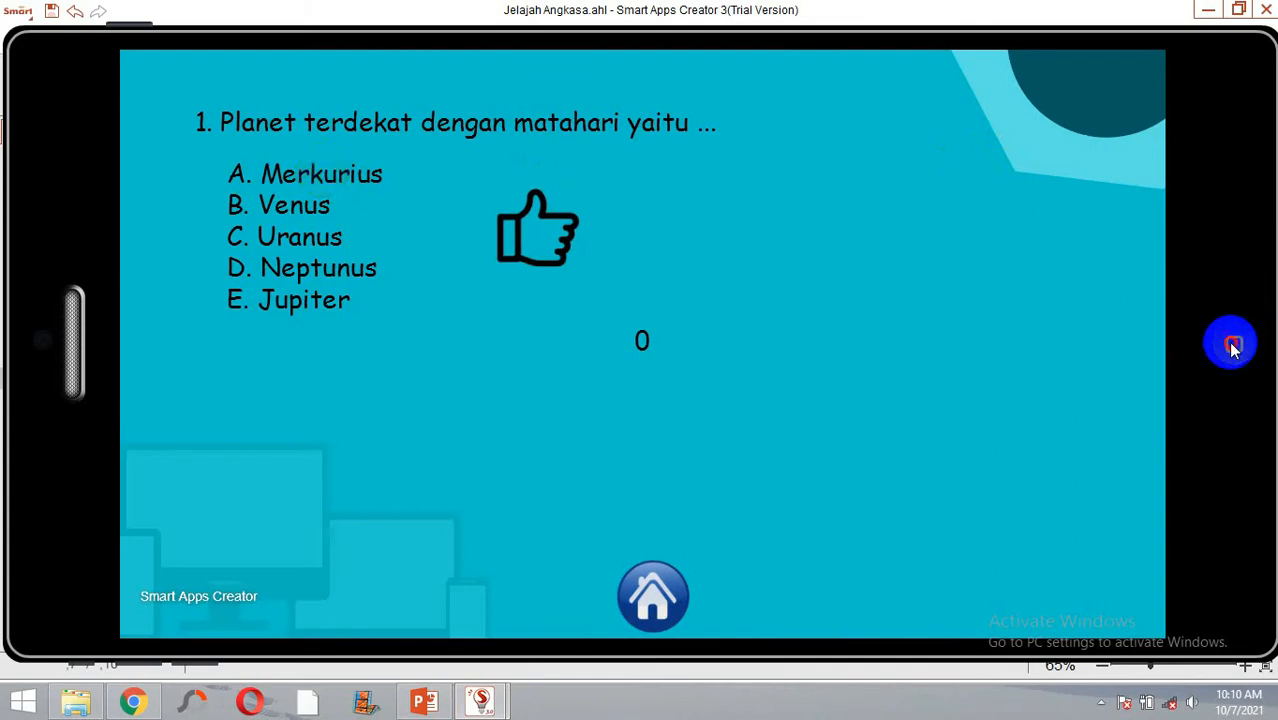
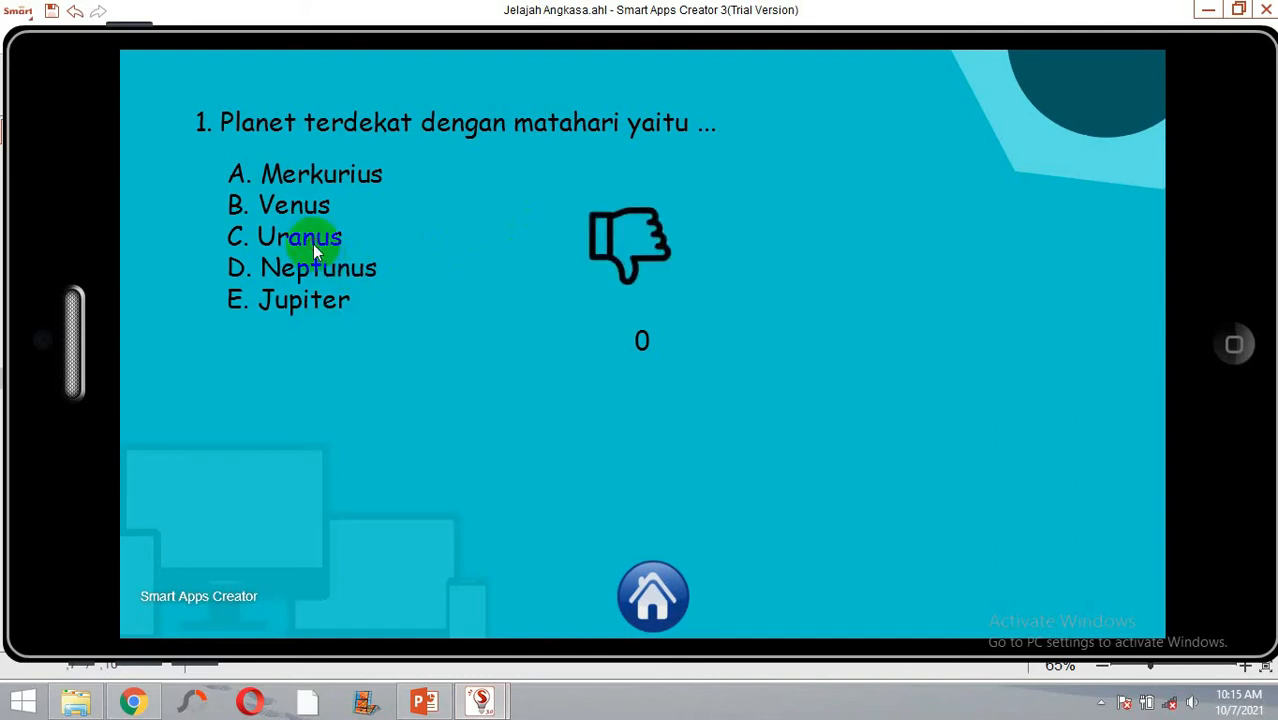
Step: Close the preview and check the interactions assigned to the thumbs-up and thumbs-down icons
left_click(1232, 345)
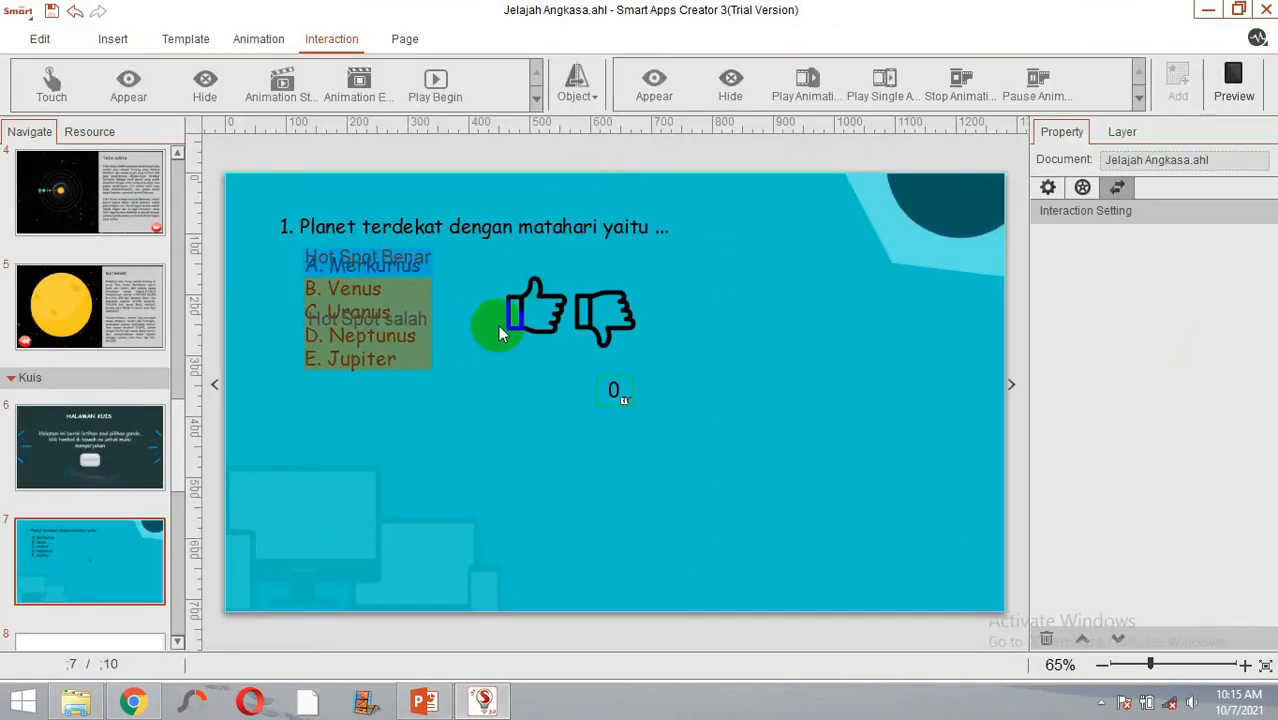
left_click(527, 309)
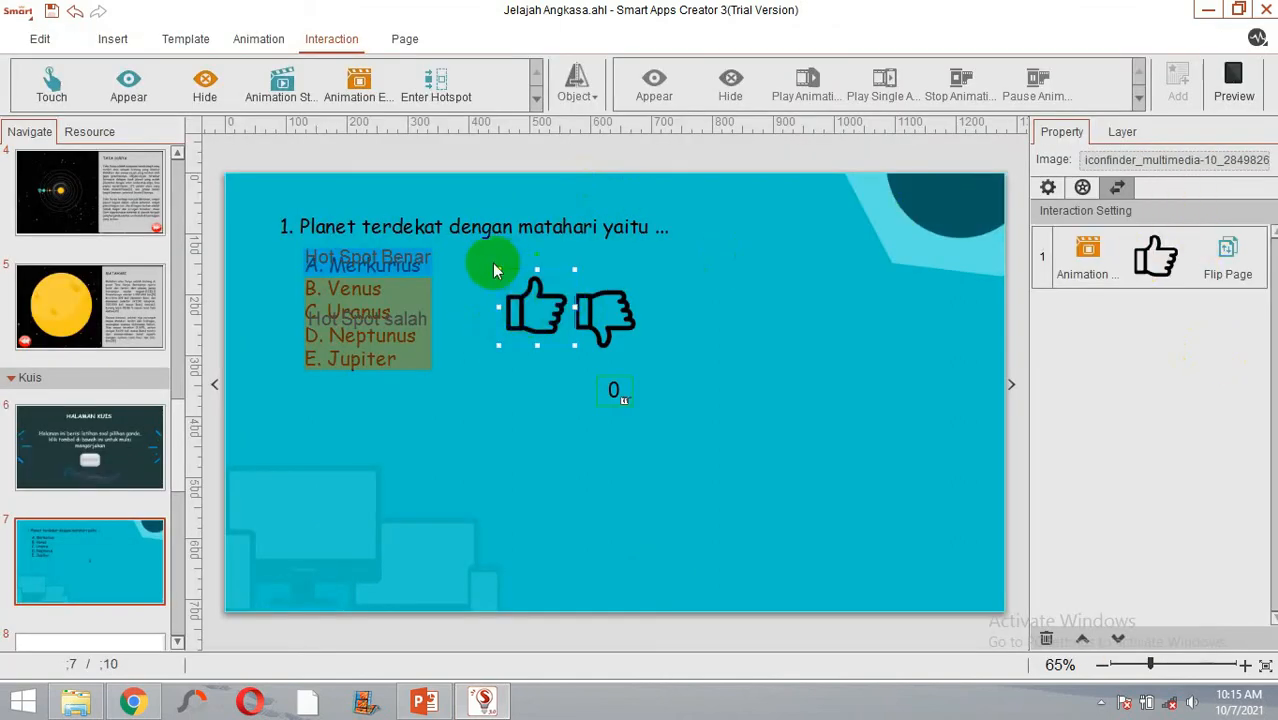
left_click(612, 318)
left_click(612, 318)
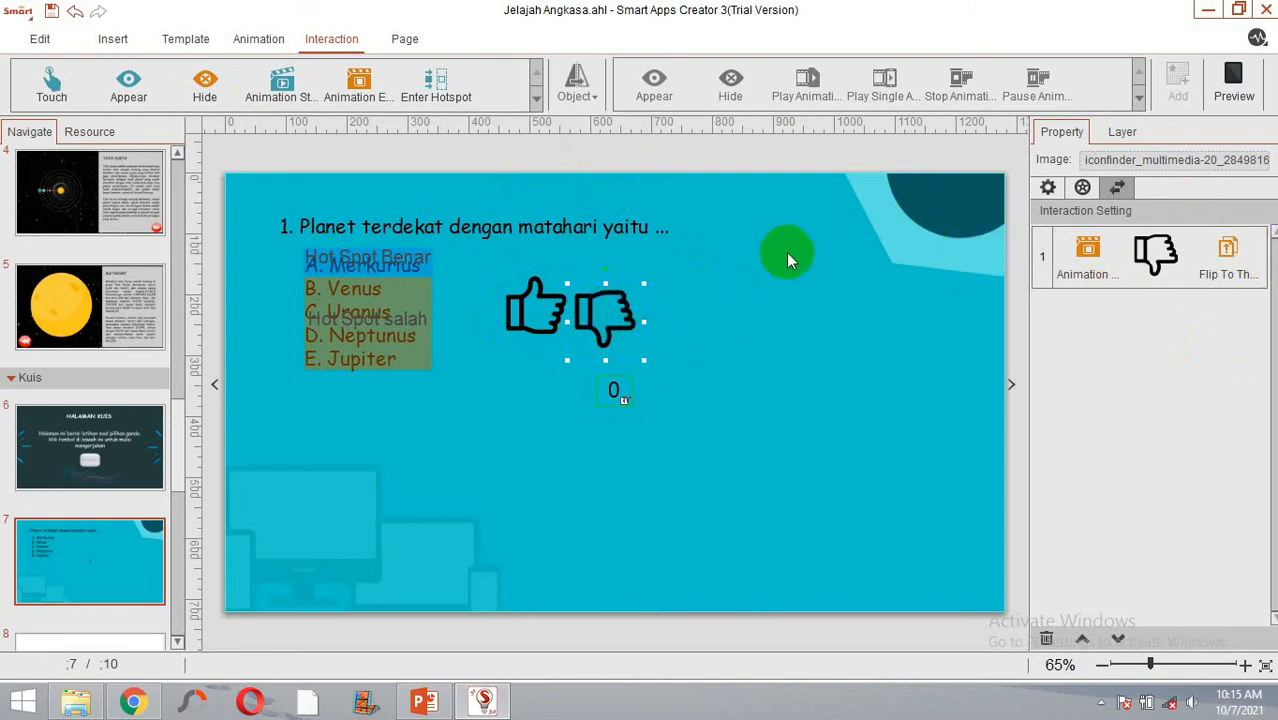
left_click(513, 328)
left_click(612, 314)
Step: Change the thumbs-down icon's animation-end interaction to Flip Page with page 8 as the target
left_click(1126, 273)
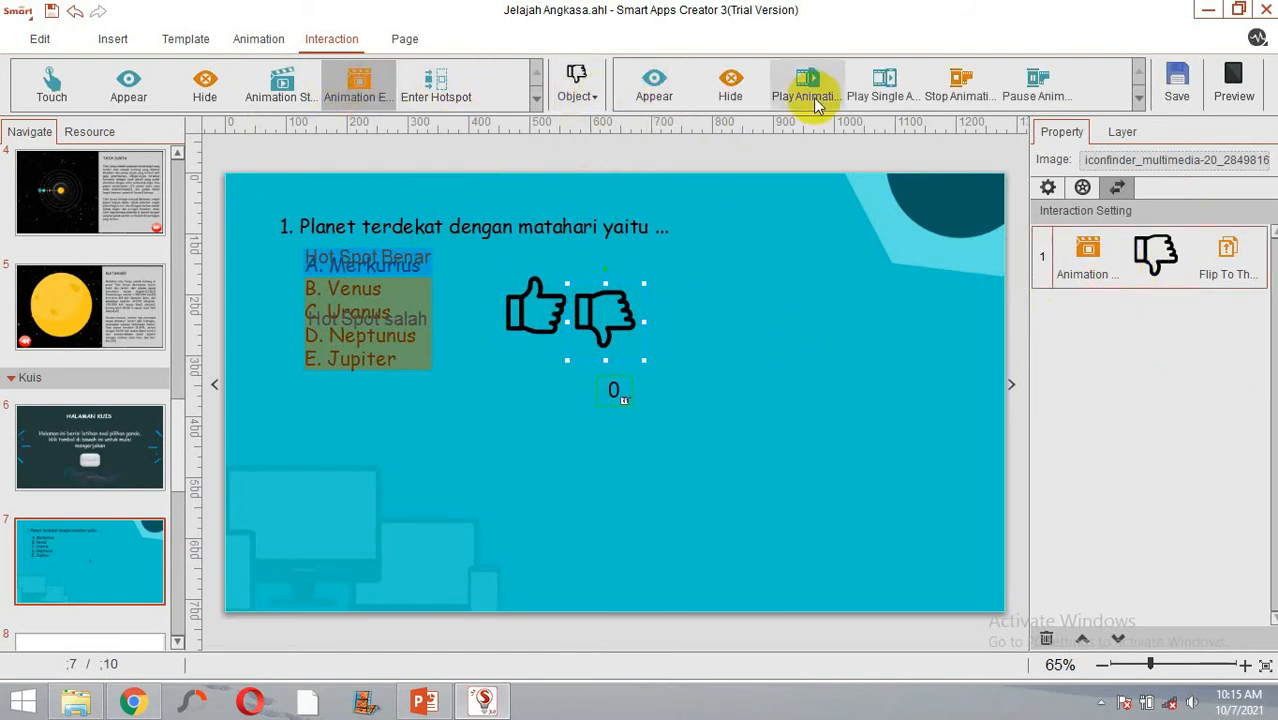
left_click(1140, 101)
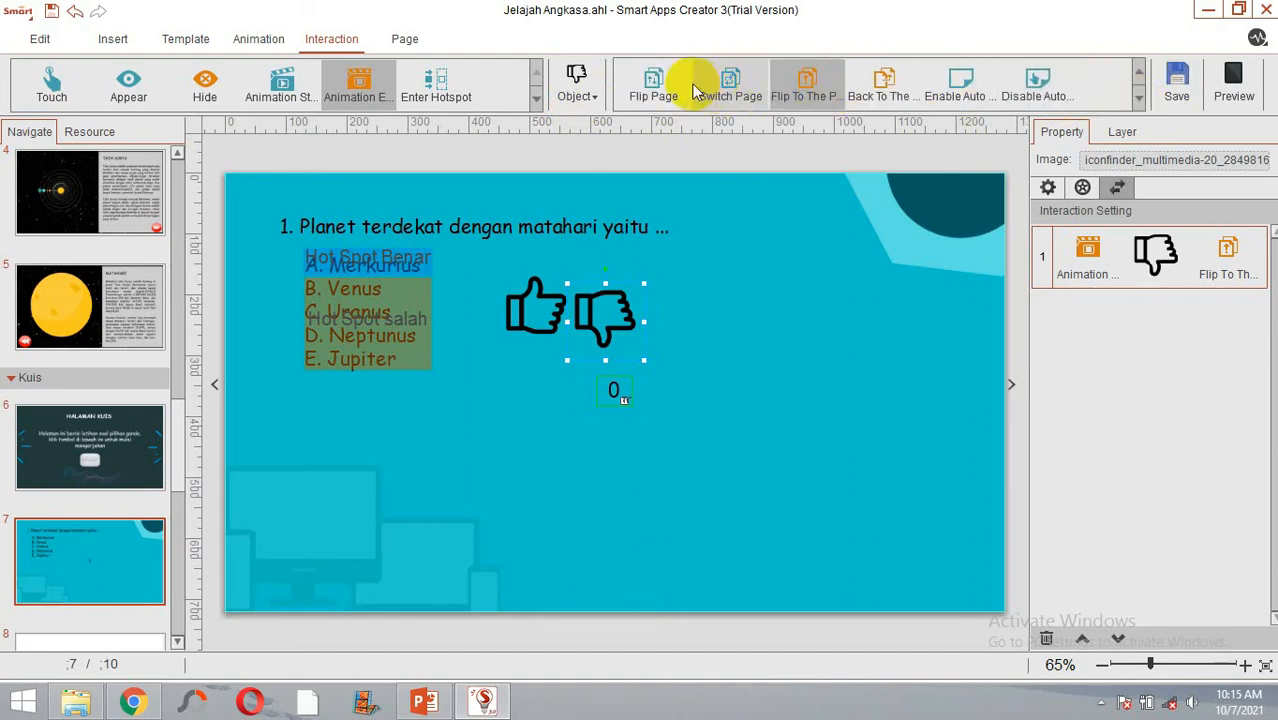
left_click(652, 88)
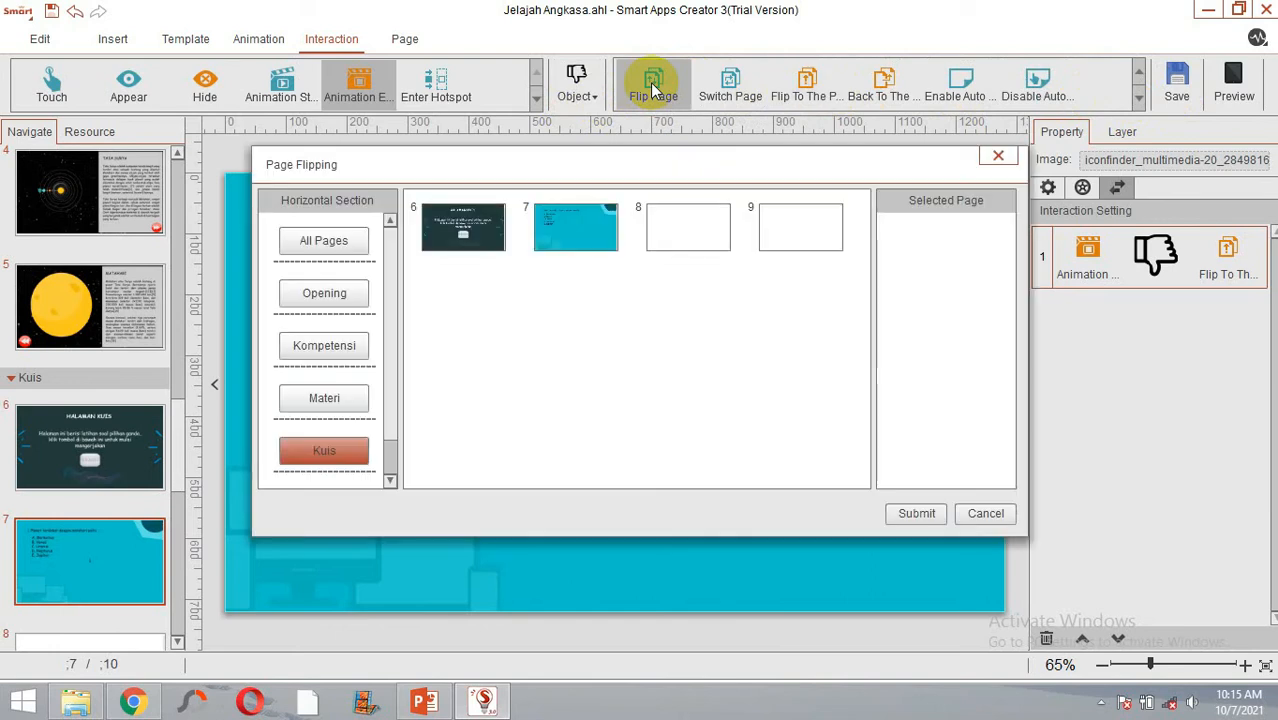
left_click(705, 230)
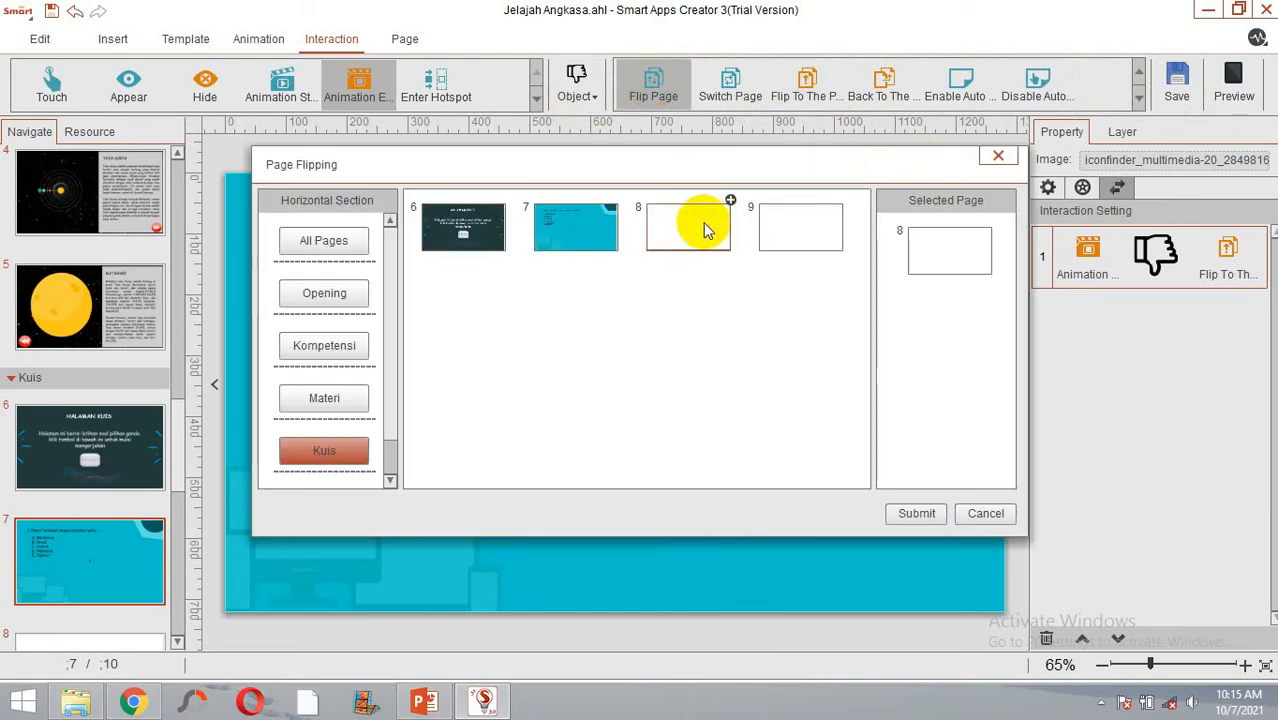
left_click(912, 515)
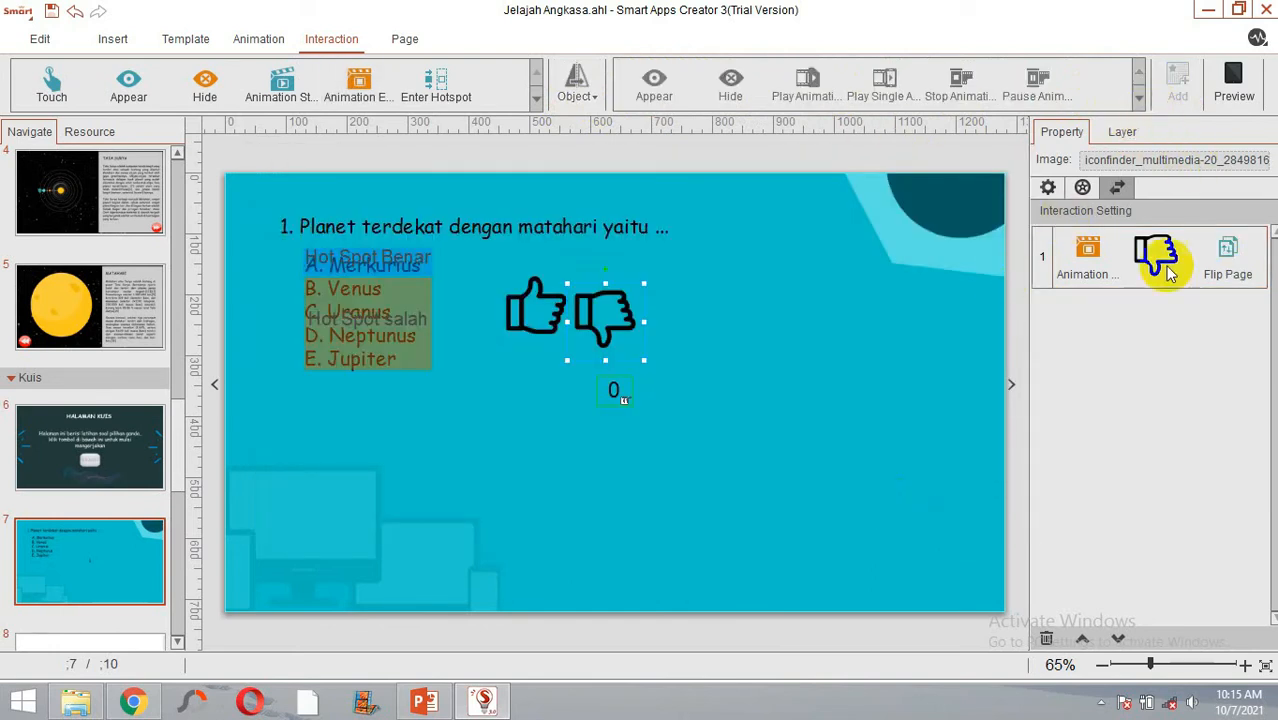
Step: Preview page 7 and test the page flip by choosing the wrong answer E. Jupiter
left_click(1236, 78)
left_click(307, 301)
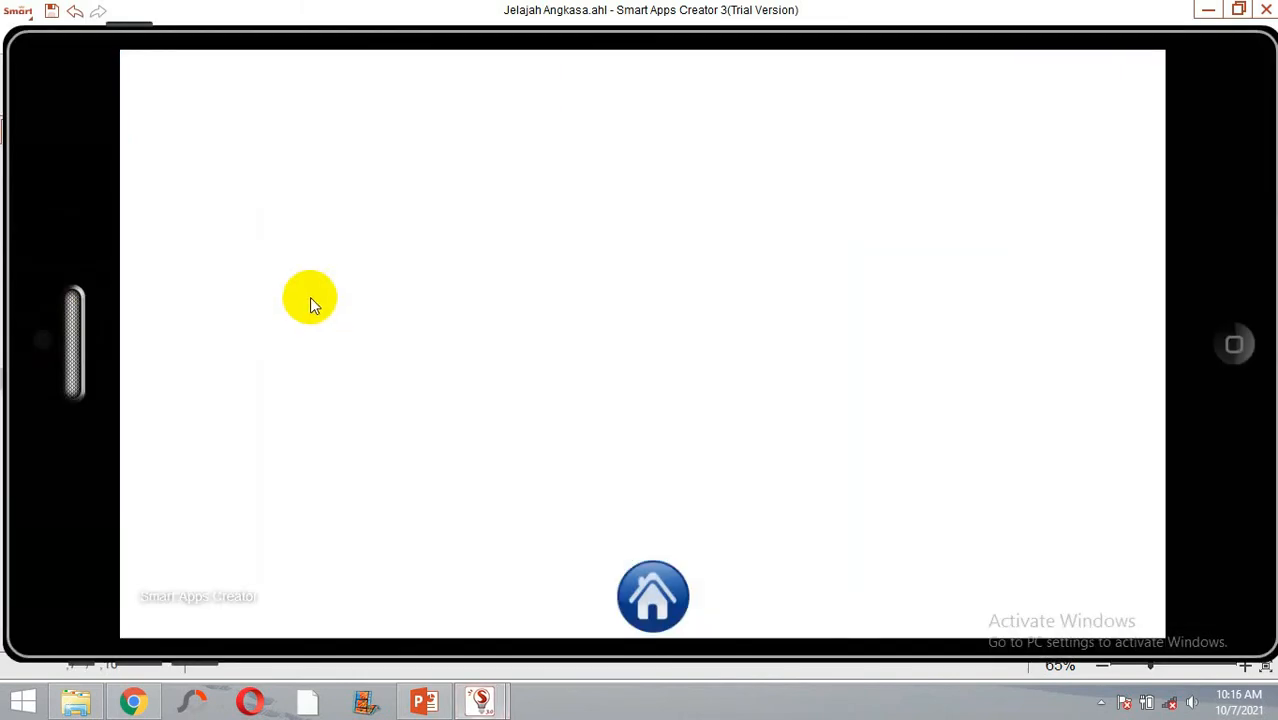
left_click(1232, 345)
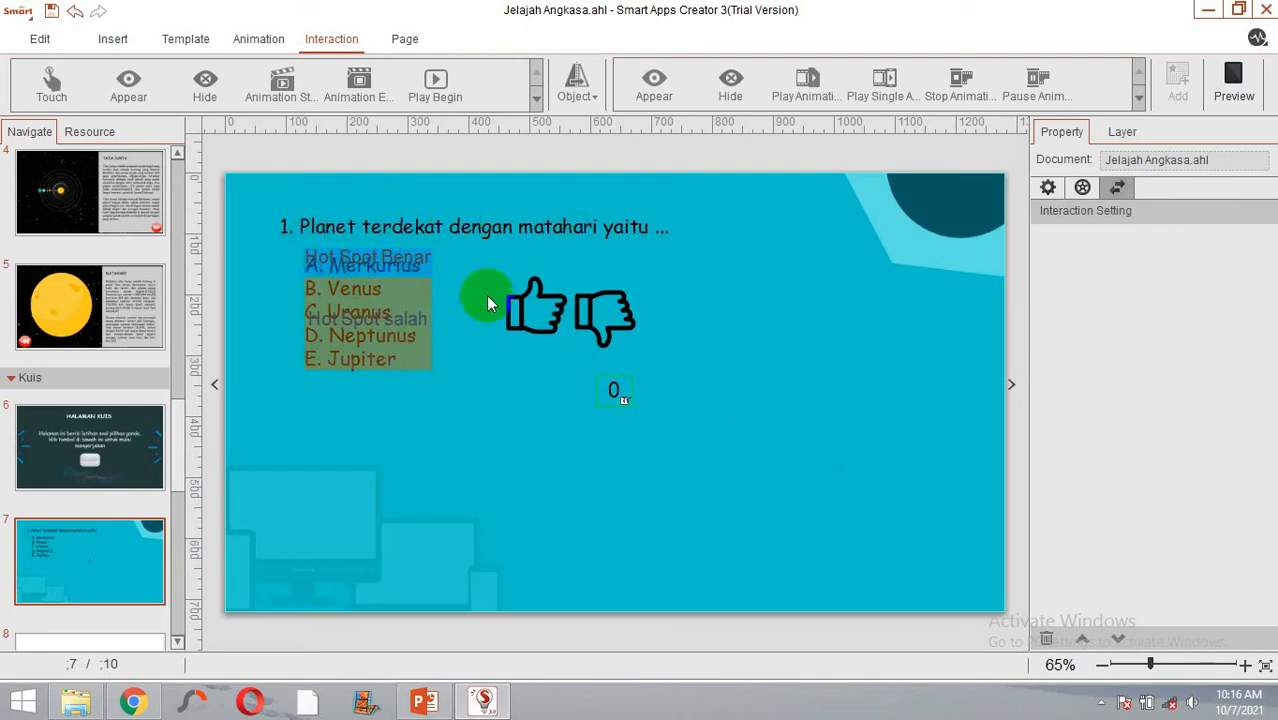
Step: Review the interaction settings of the right and wrong answer hotspots and of both thumb icons on page 7
left_click(394, 263)
left_click(394, 316)
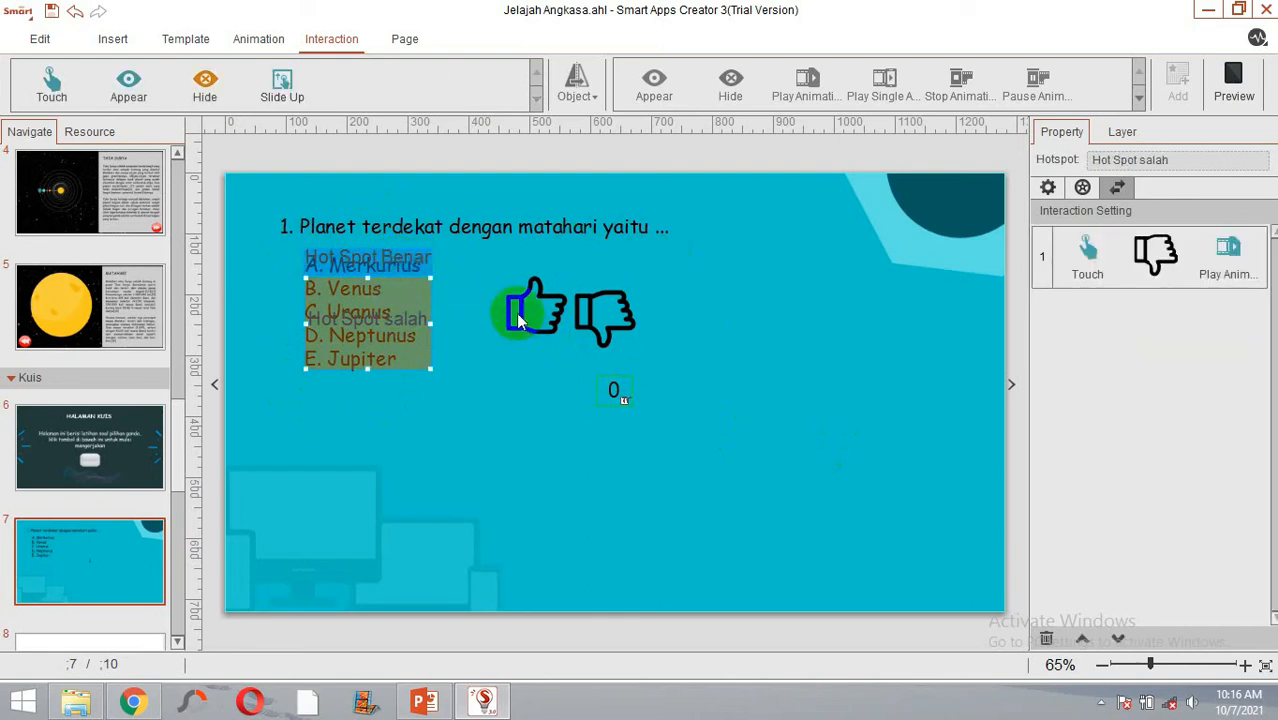
left_click(470, 285)
left_click(405, 262)
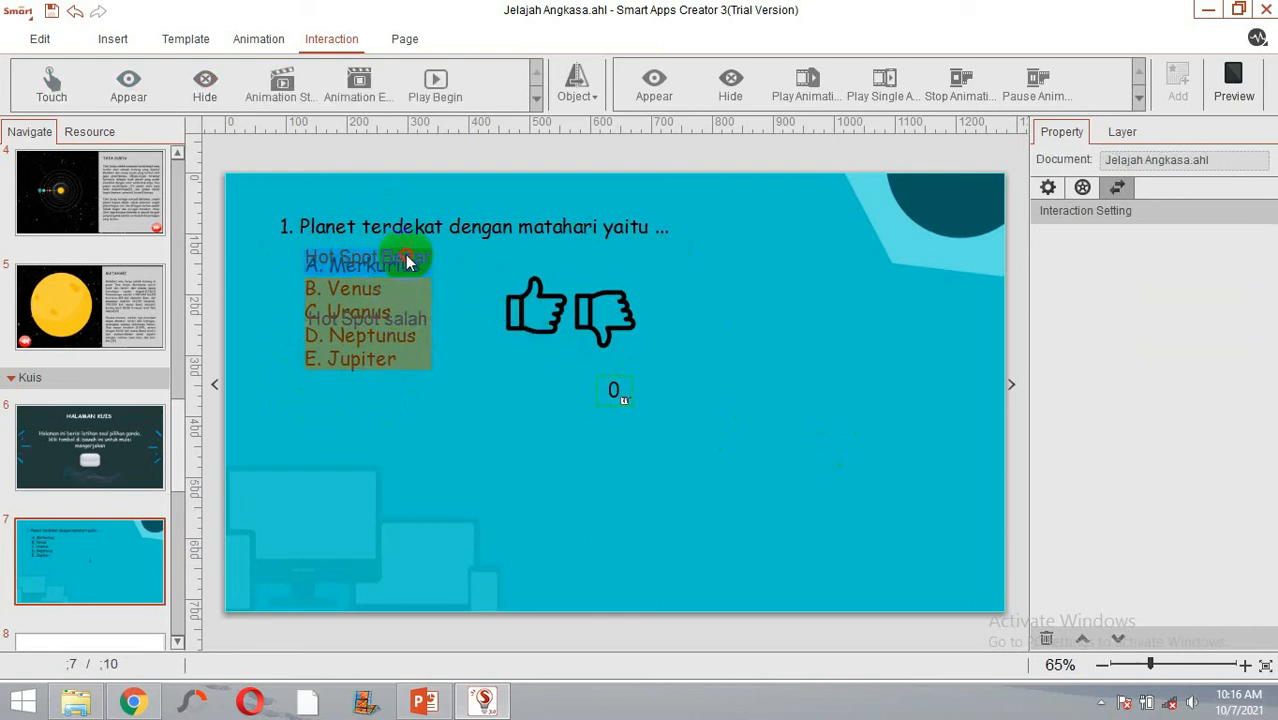
left_click(391, 315)
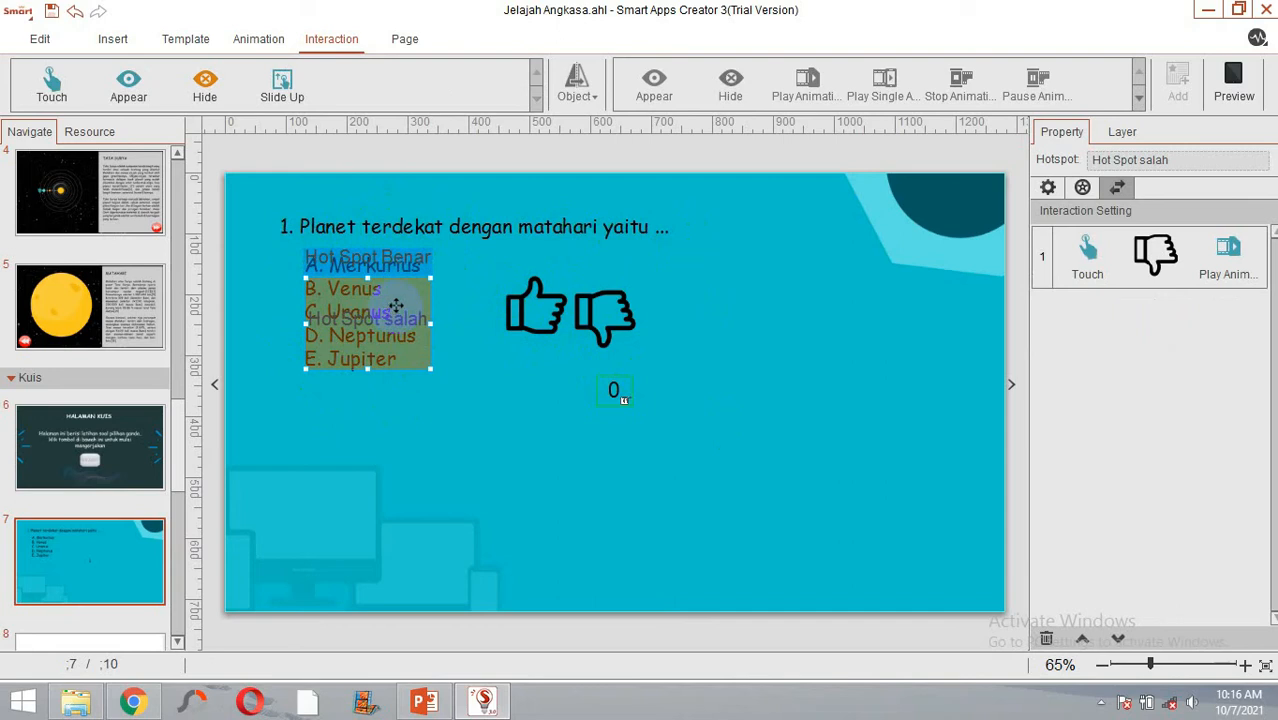
left_click(420, 266)
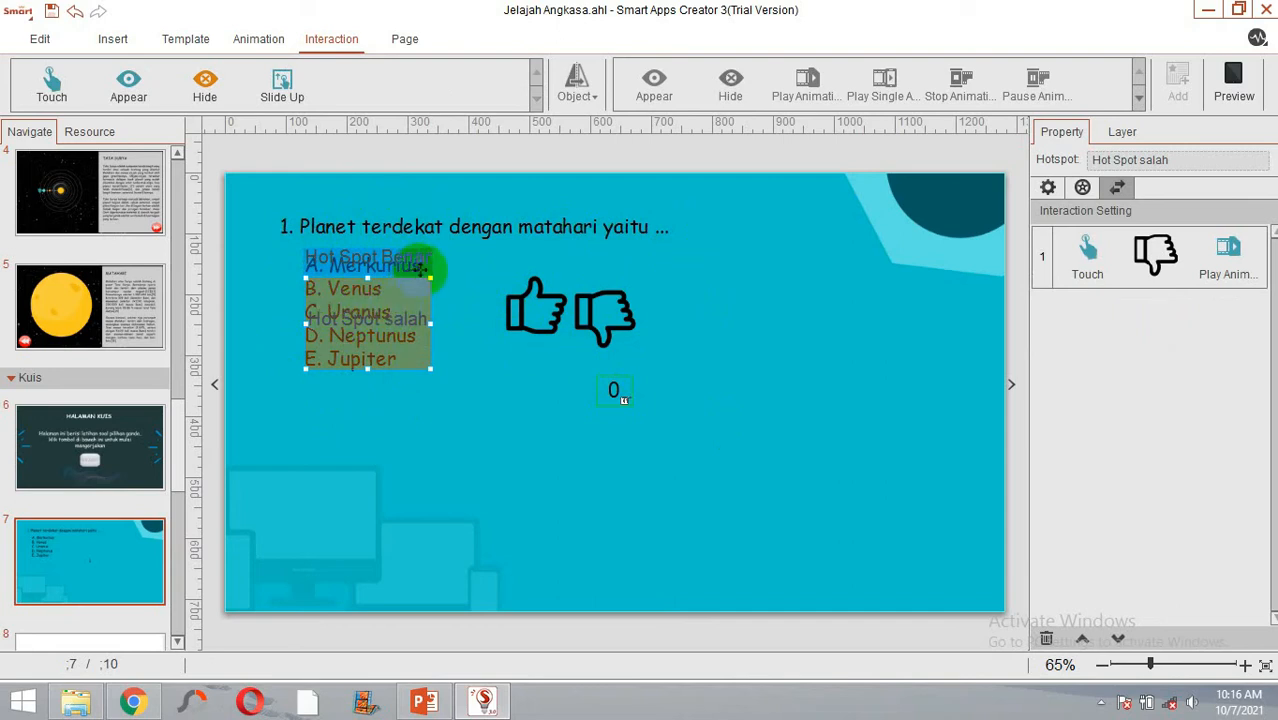
left_click(398, 258)
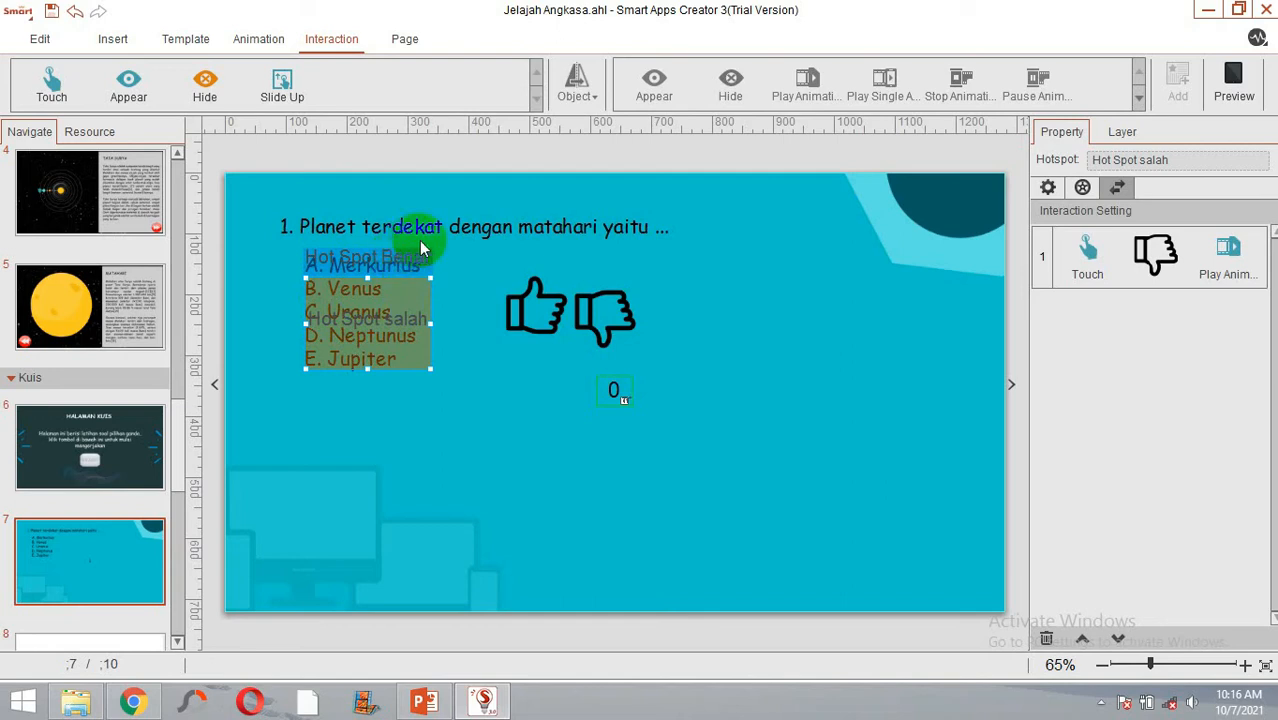
left_click(416, 293)
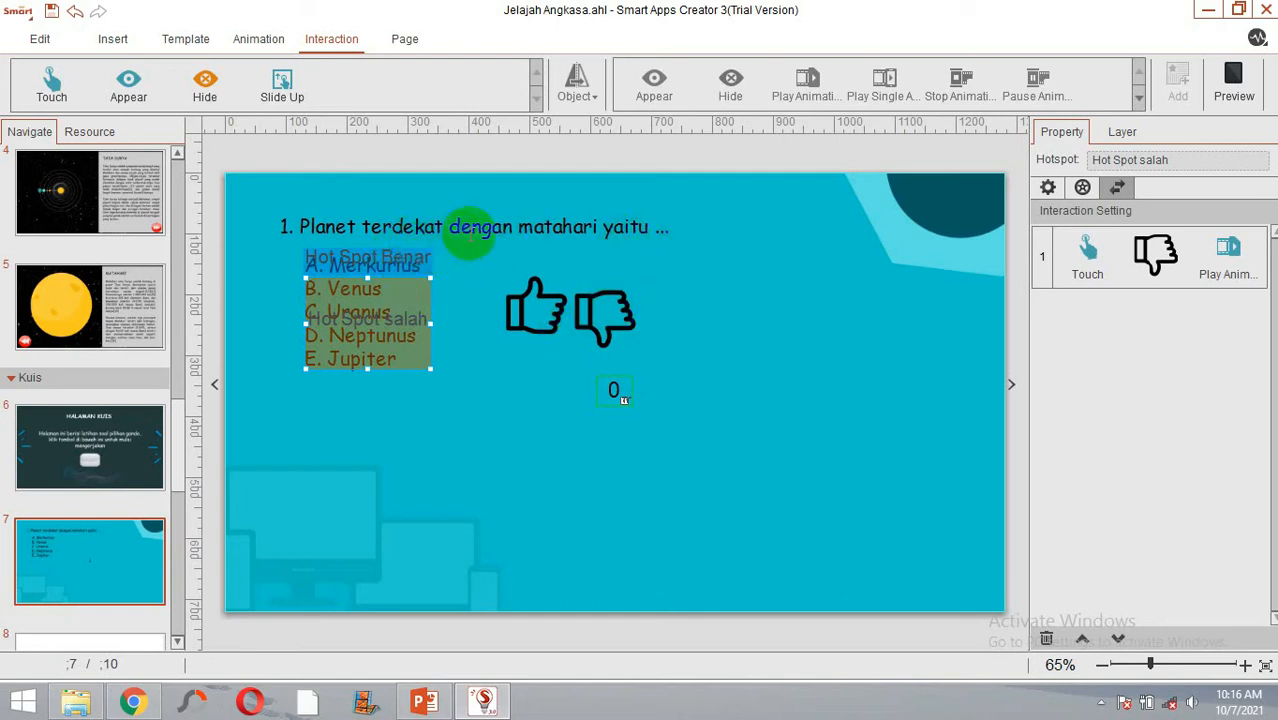
left_click(534, 320)
left_click(600, 316)
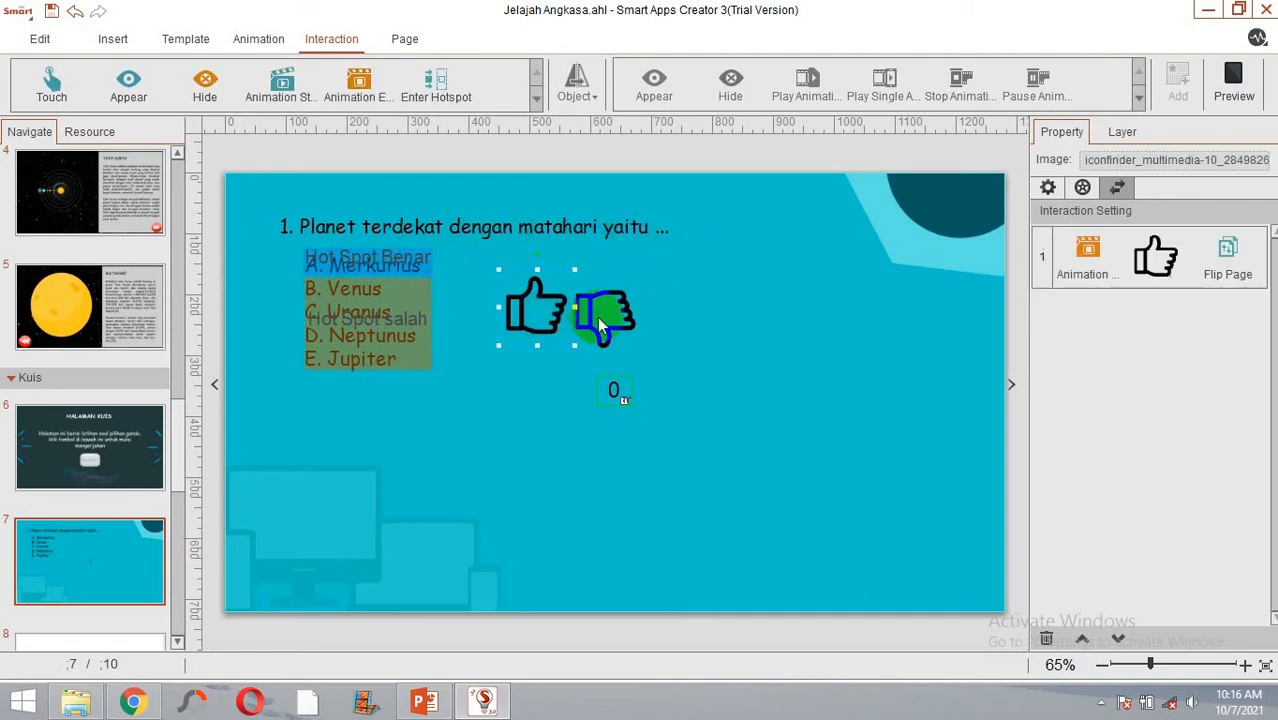
Step: Compare the animation-end Flip Page interactions of the thumbs-up and thumbs-down icons, and check the Hot Spot Benar hotspot's touch interactions
left_click(534, 318)
left_click(612, 320)
left_click(532, 324)
left_click(598, 322)
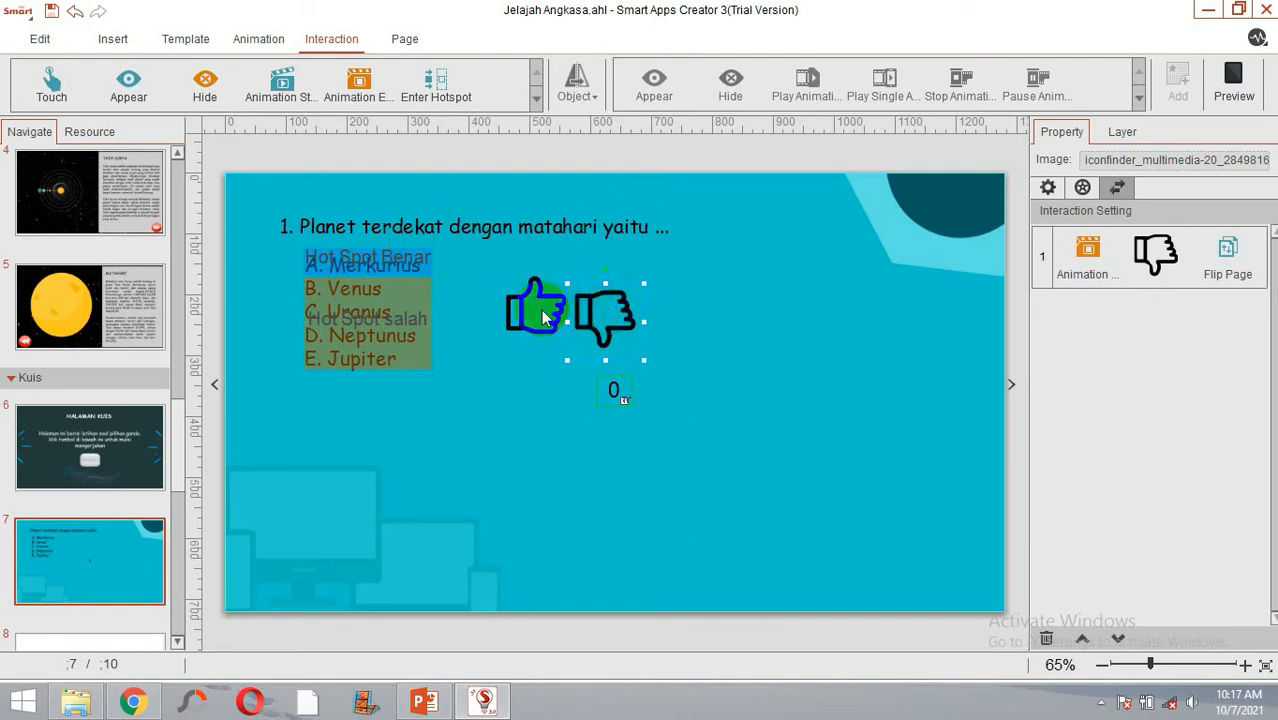
left_click(545, 317)
left_click(606, 292)
left_click(367, 257)
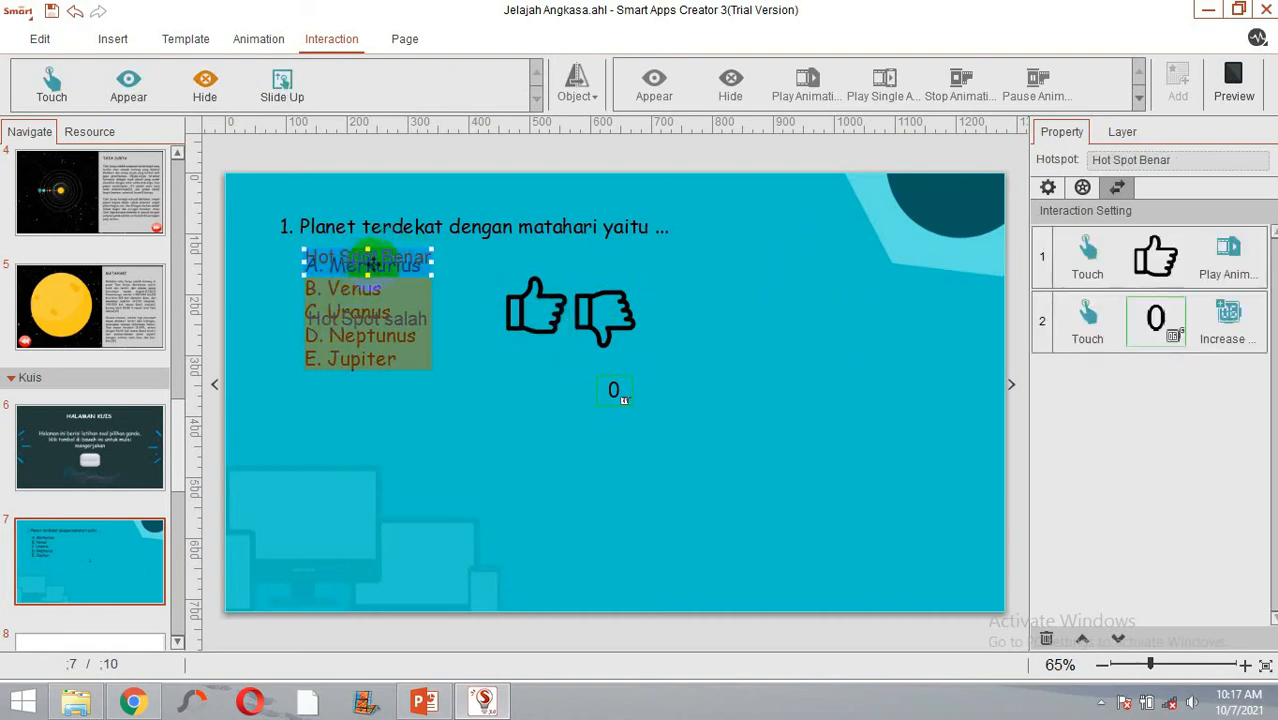
left_click(540, 305)
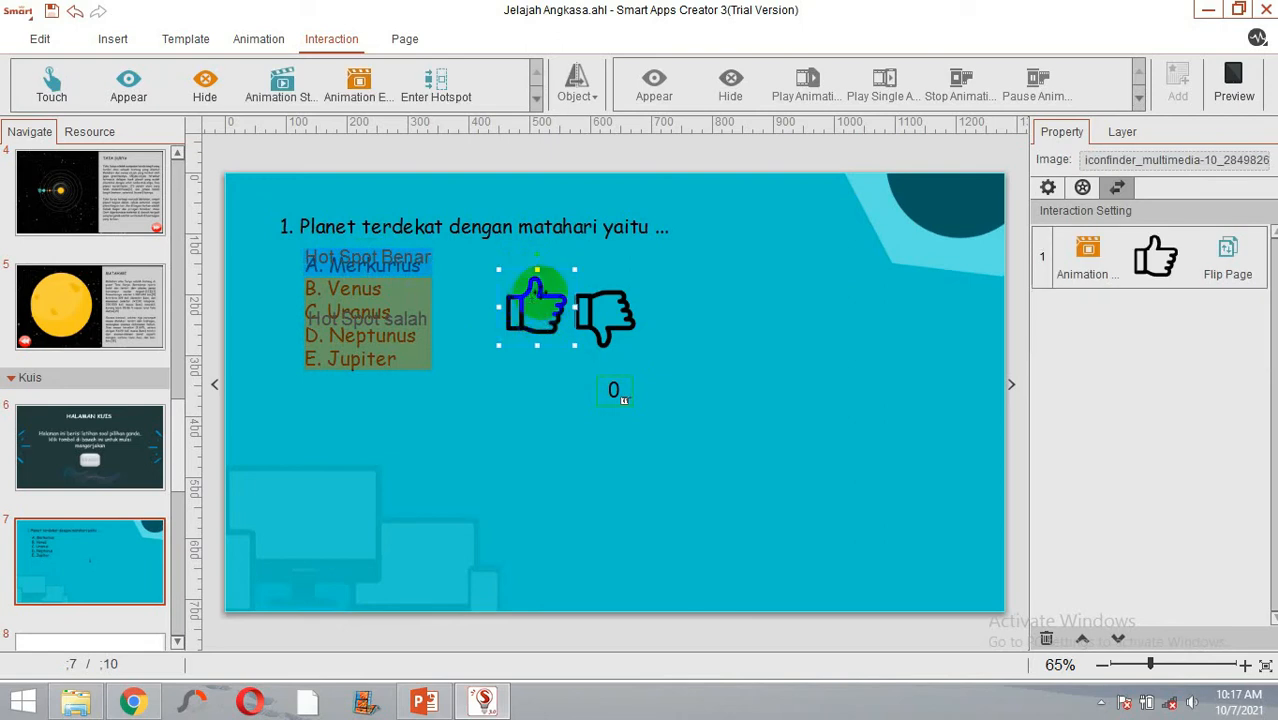
left_click(363, 262)
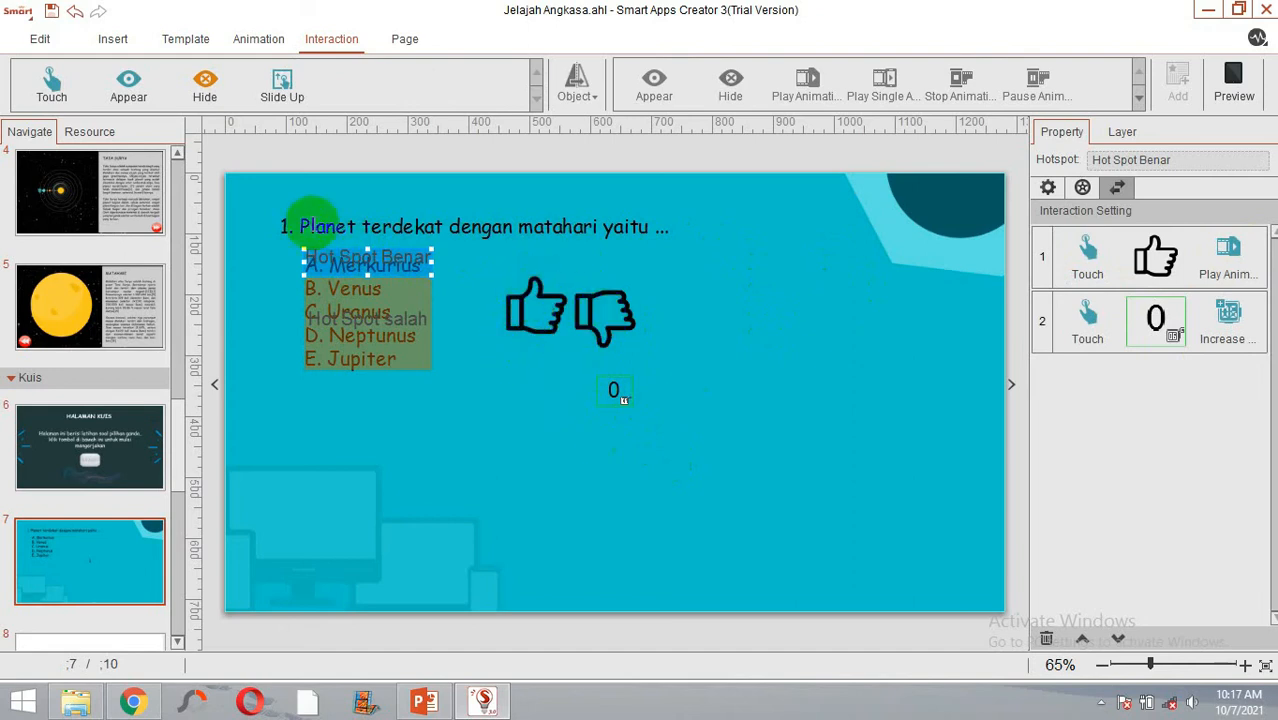
left_click(532, 319)
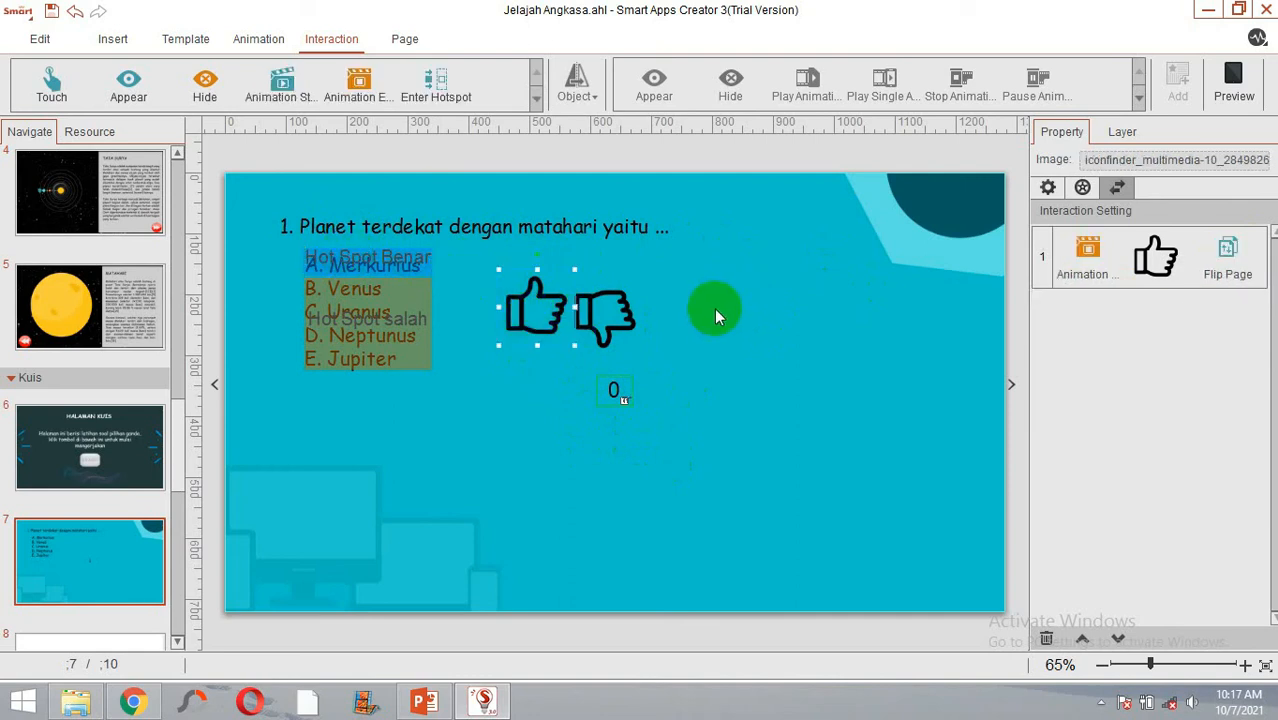
left_click(608, 316)
left_click(533, 318)
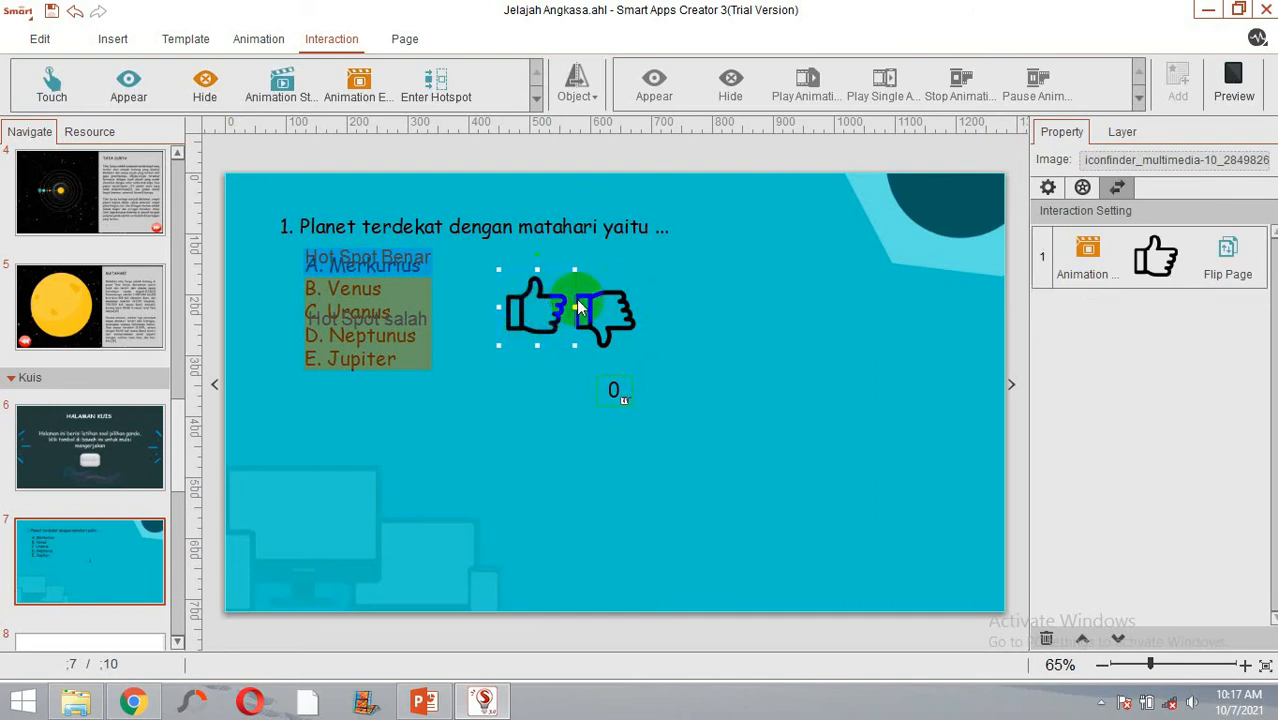
left_click(600, 310)
left_click(541, 308)
left_click(607, 314)
left_click(553, 316)
left_click(551, 314)
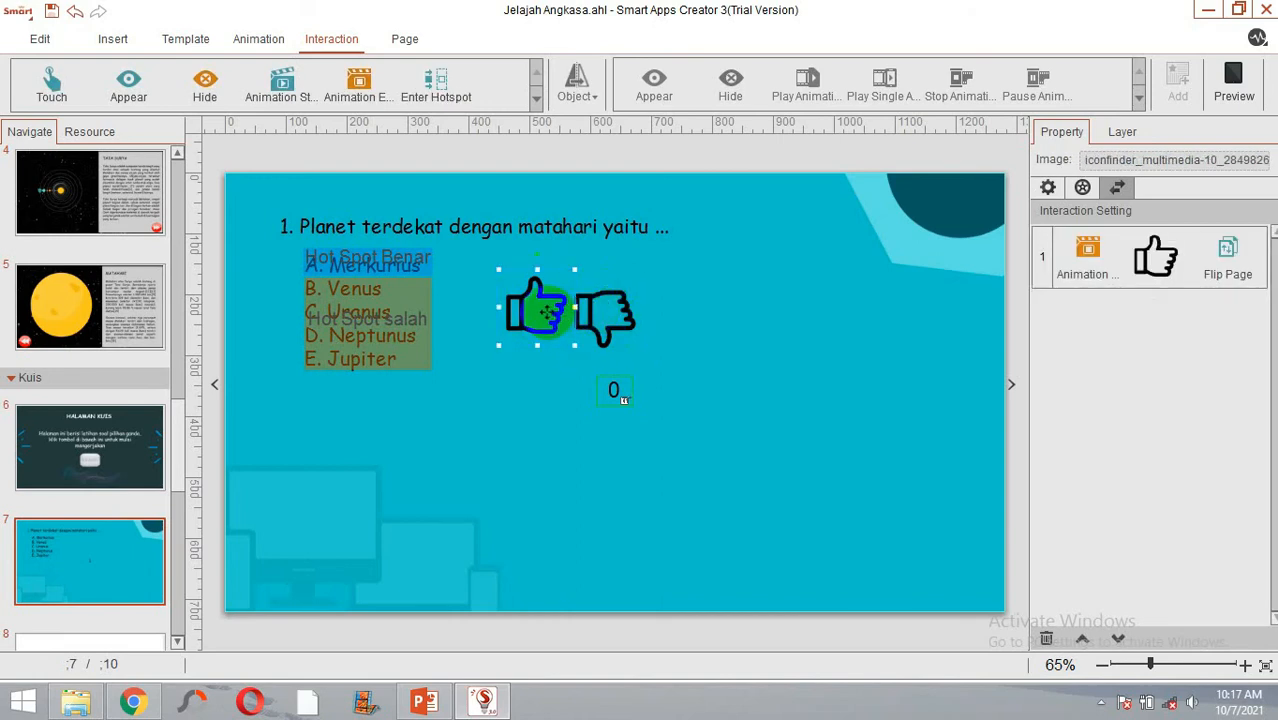
left_click(608, 312)
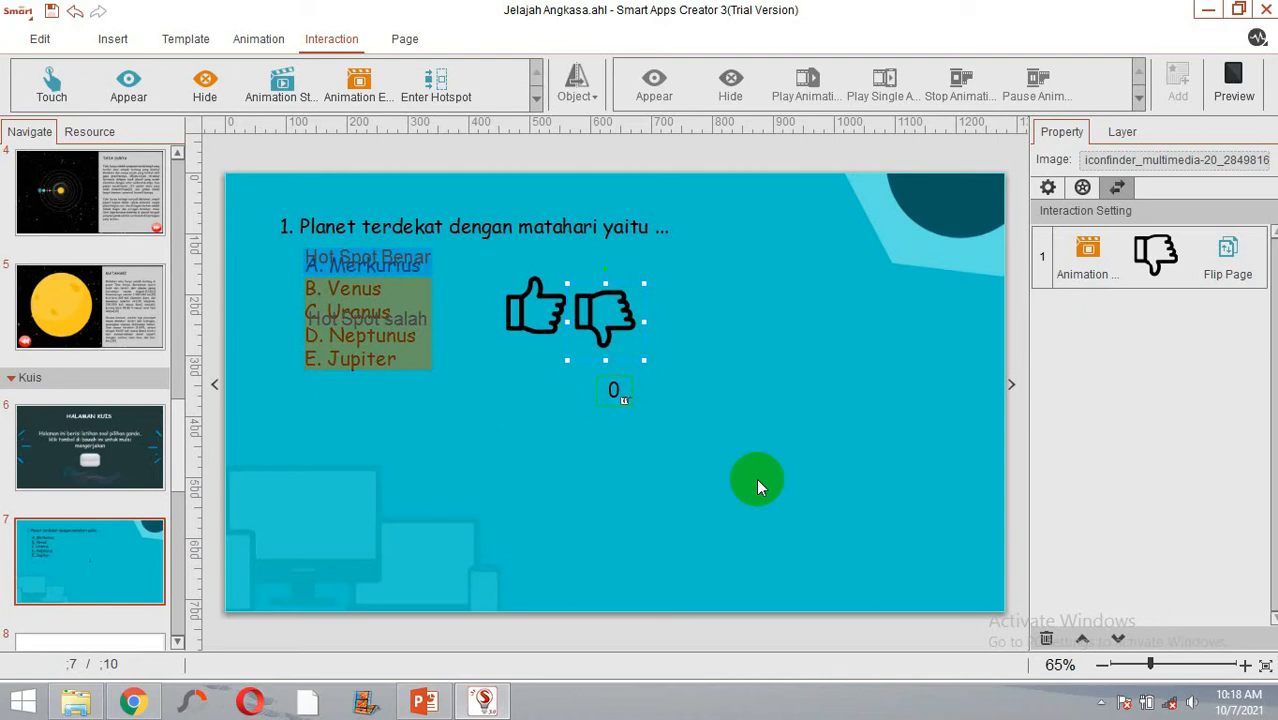
Step: Open the page commands for question page 7 in the Kuis section
left_click(178, 473)
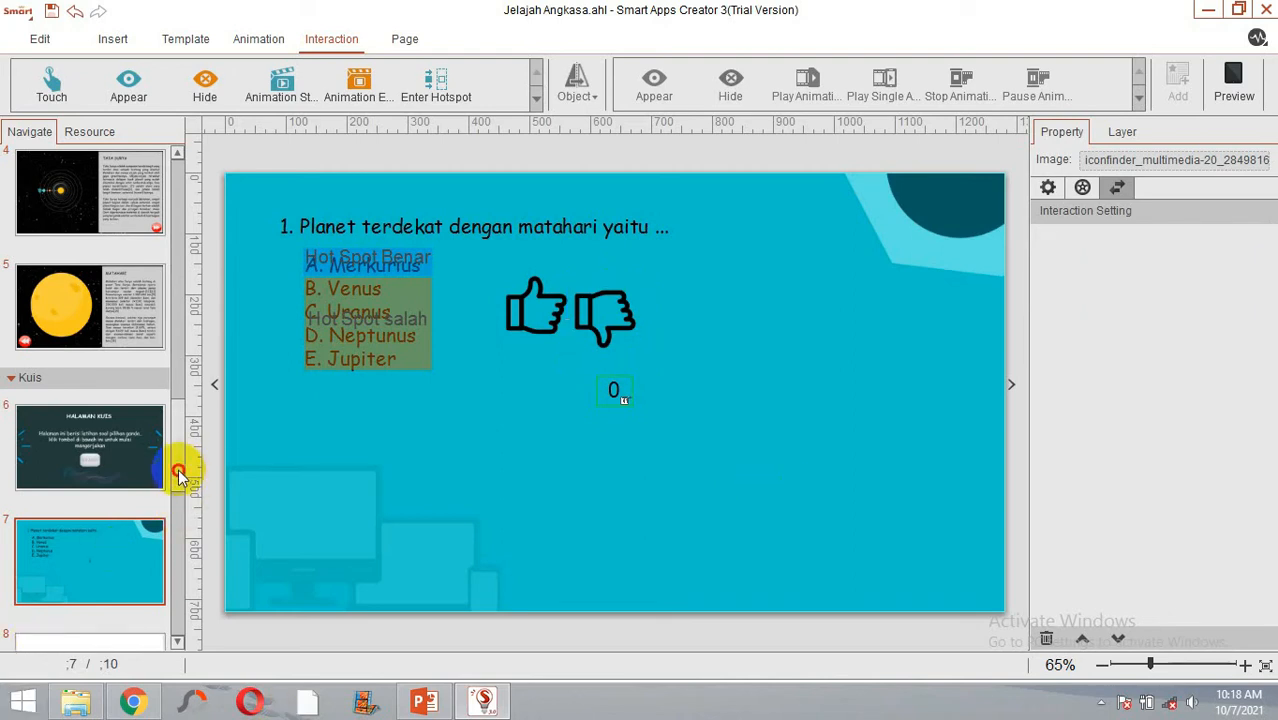
left_click_drag(178, 473, 183, 512)
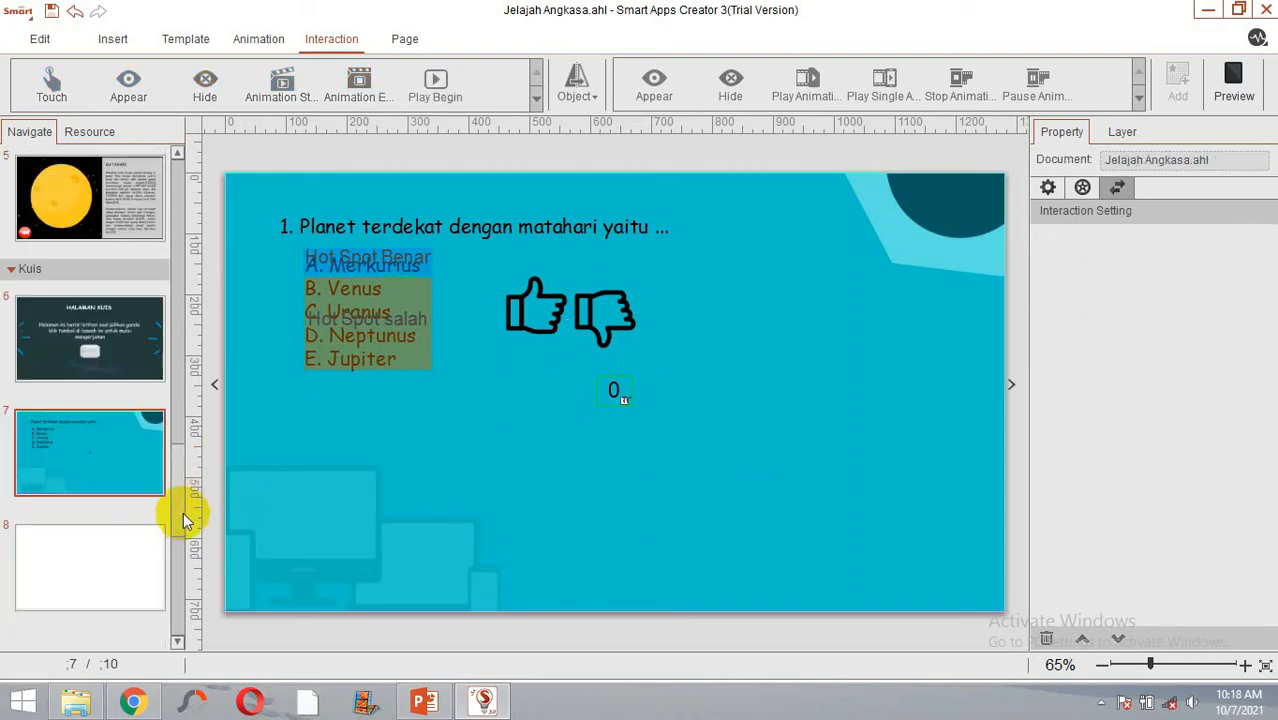
right_click(87, 458)
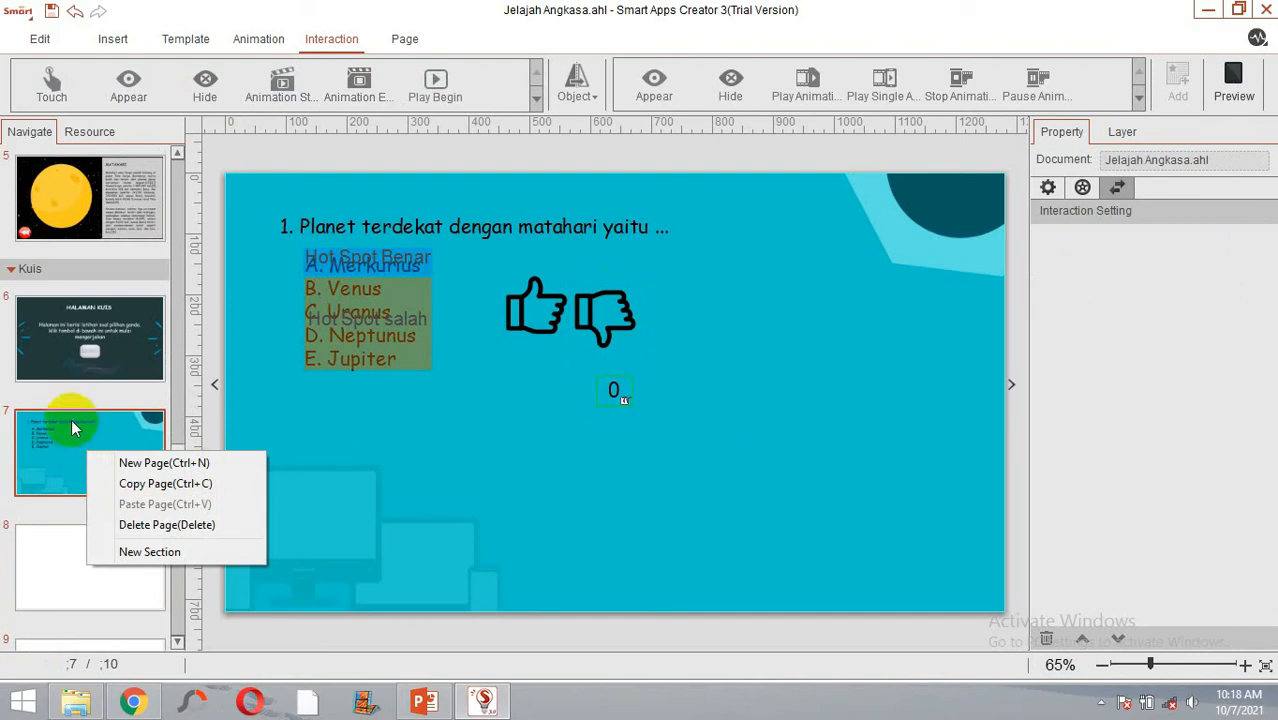